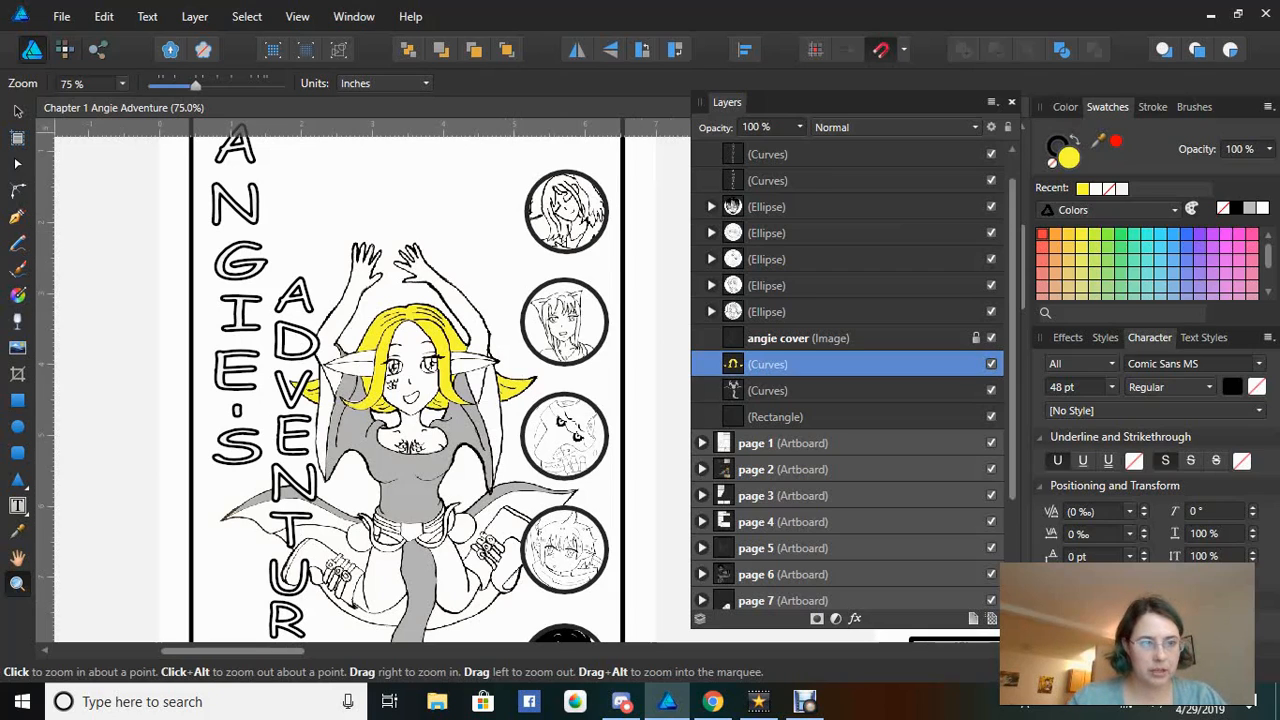
{"action": "key", "text": "p"}
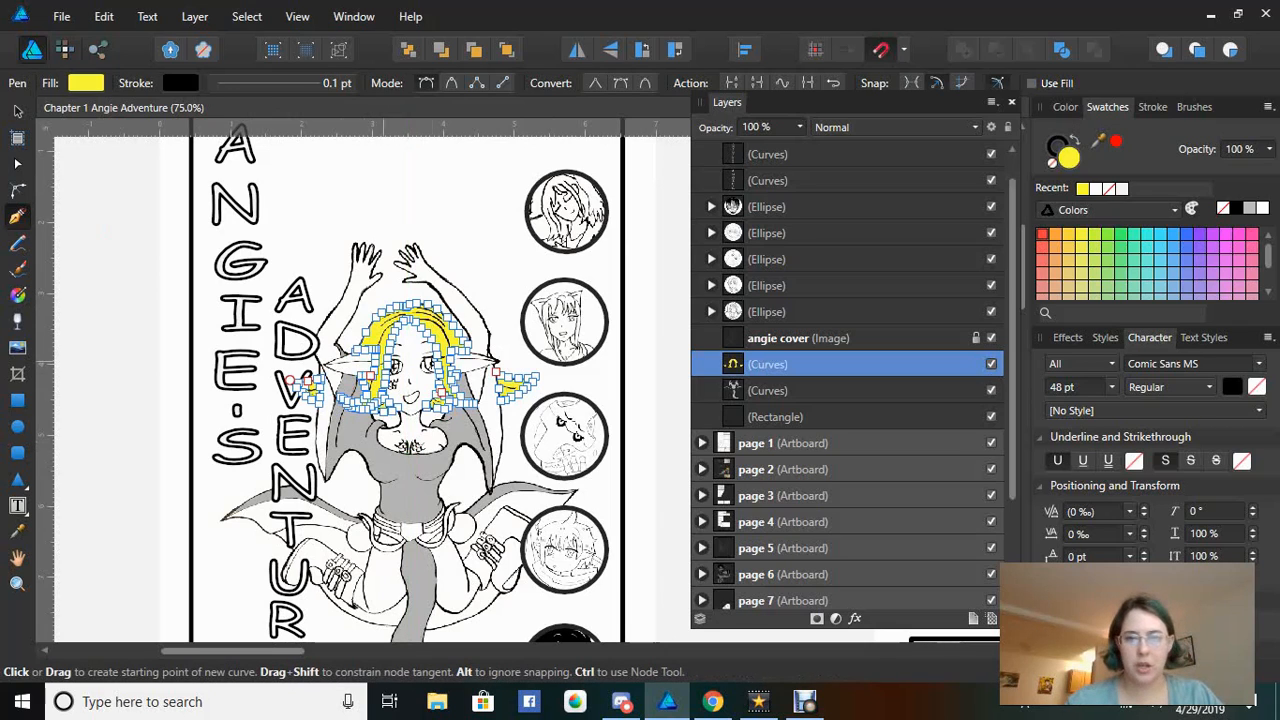
{"action": "left_click", "coordinate": [740, 339]}
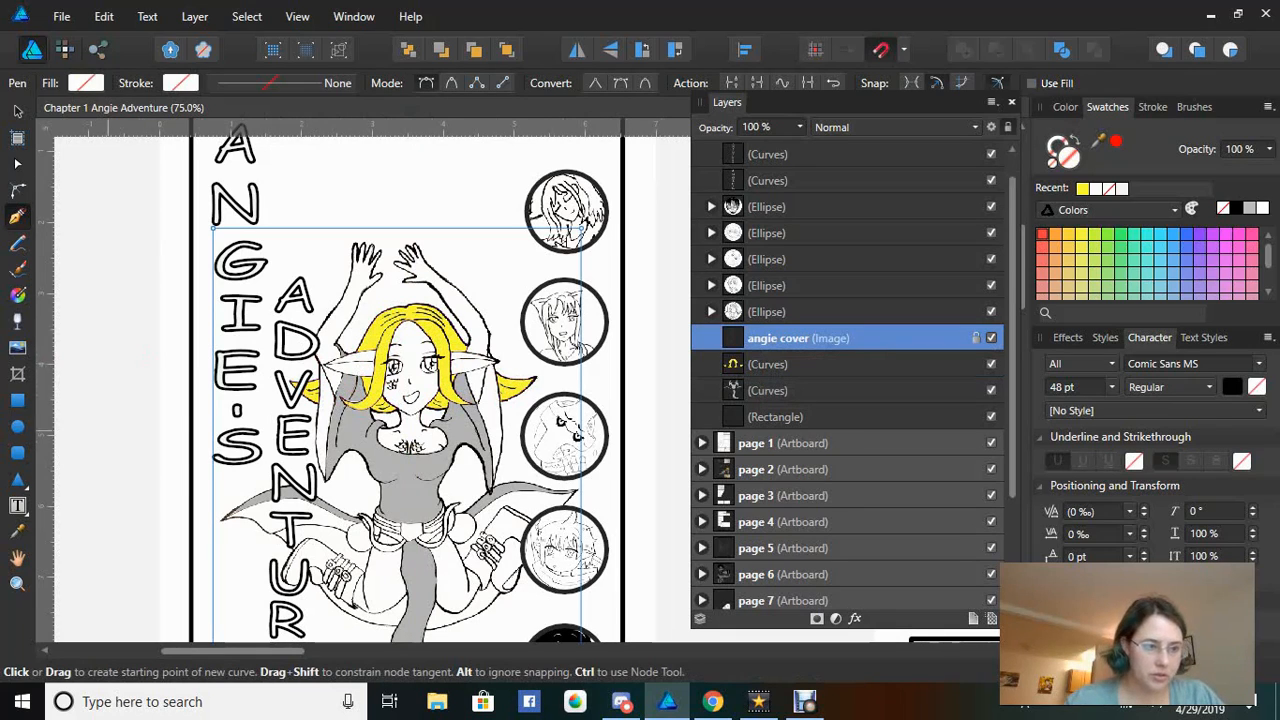
{"action": "key", "text": "z"}
Zoom in on the character's face, eyes and mouth to 600%, then pick the Pen tool
{"action": "left_click", "coordinate": [428, 369]}
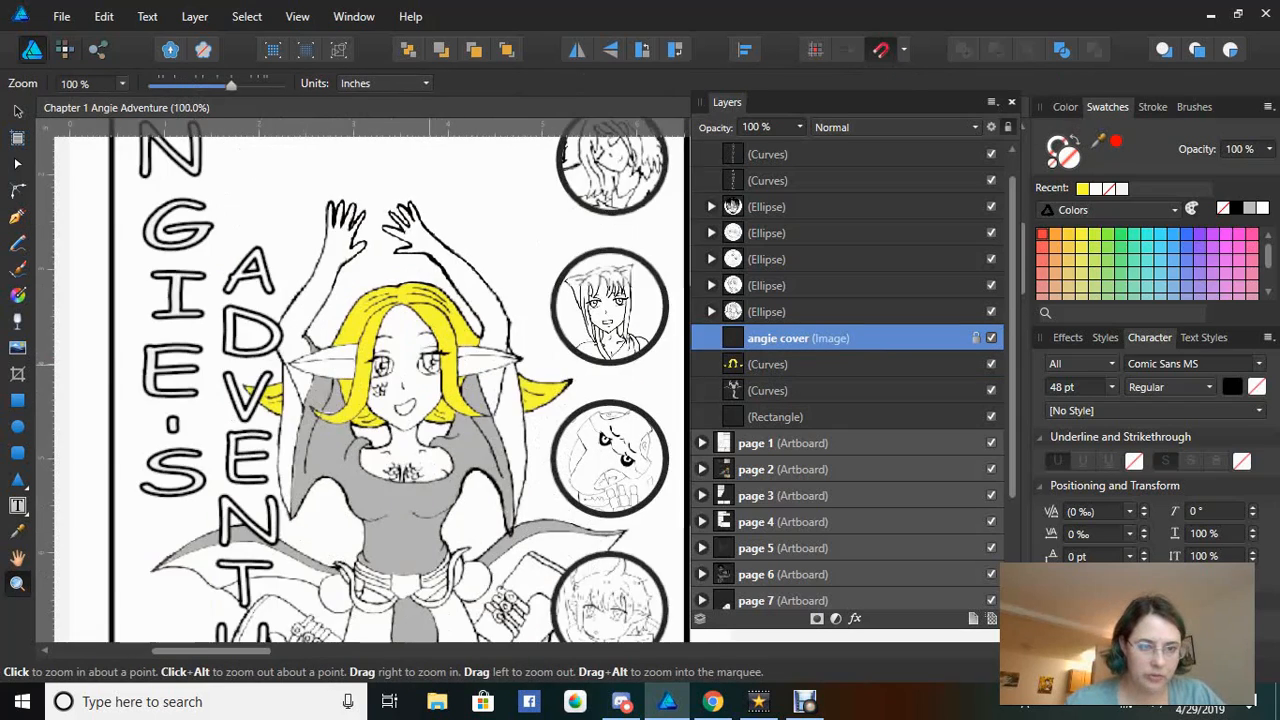
{"action": "left_click", "coordinate": [428, 369]}
{"action": "left_click", "coordinate": [428, 369]}
{"action": "left_click", "coordinate": [428, 369]}
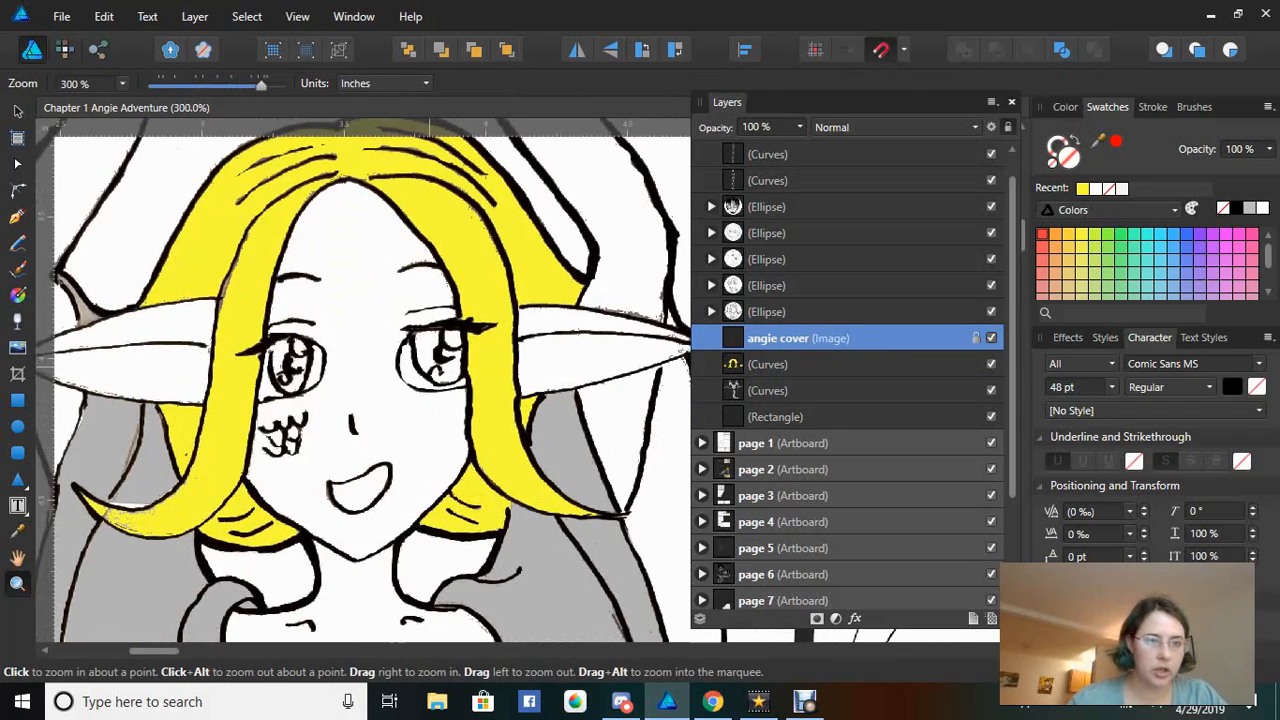
{"action": "left_click", "coordinate": [428, 369]}
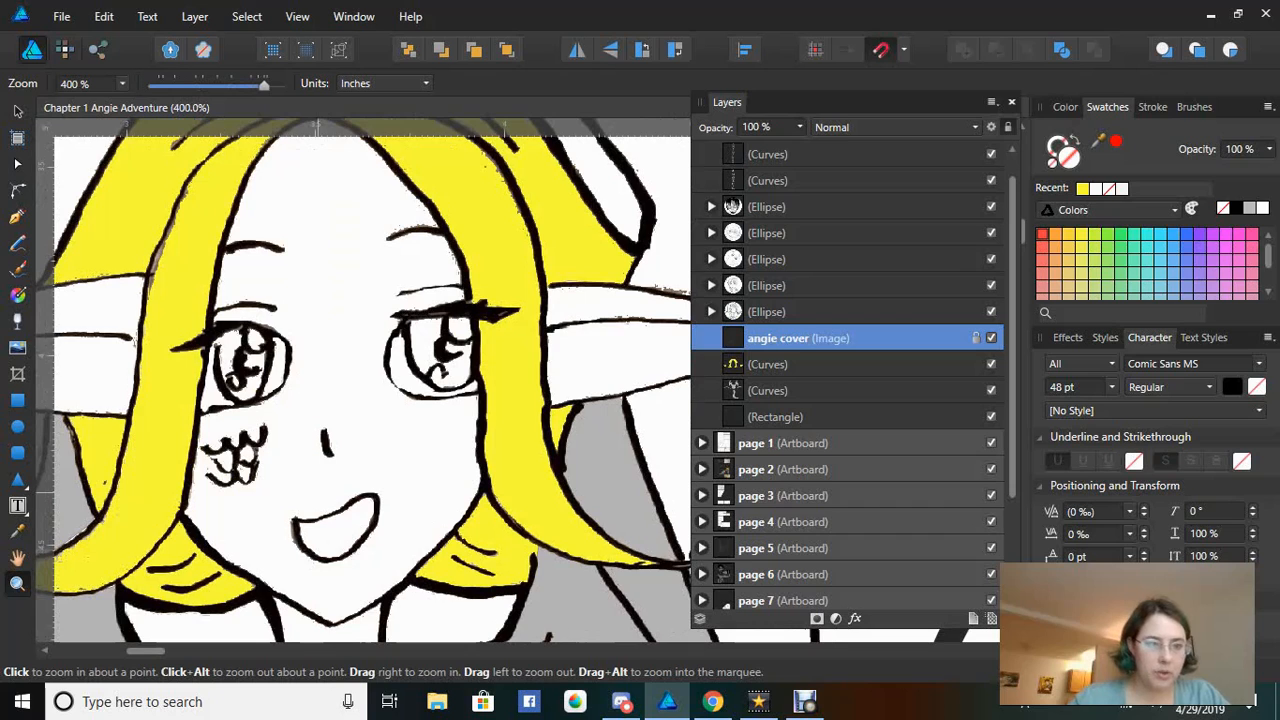
{"action": "left_click", "coordinate": [318, 492]}
{"action": "left_click", "coordinate": [318, 492]}
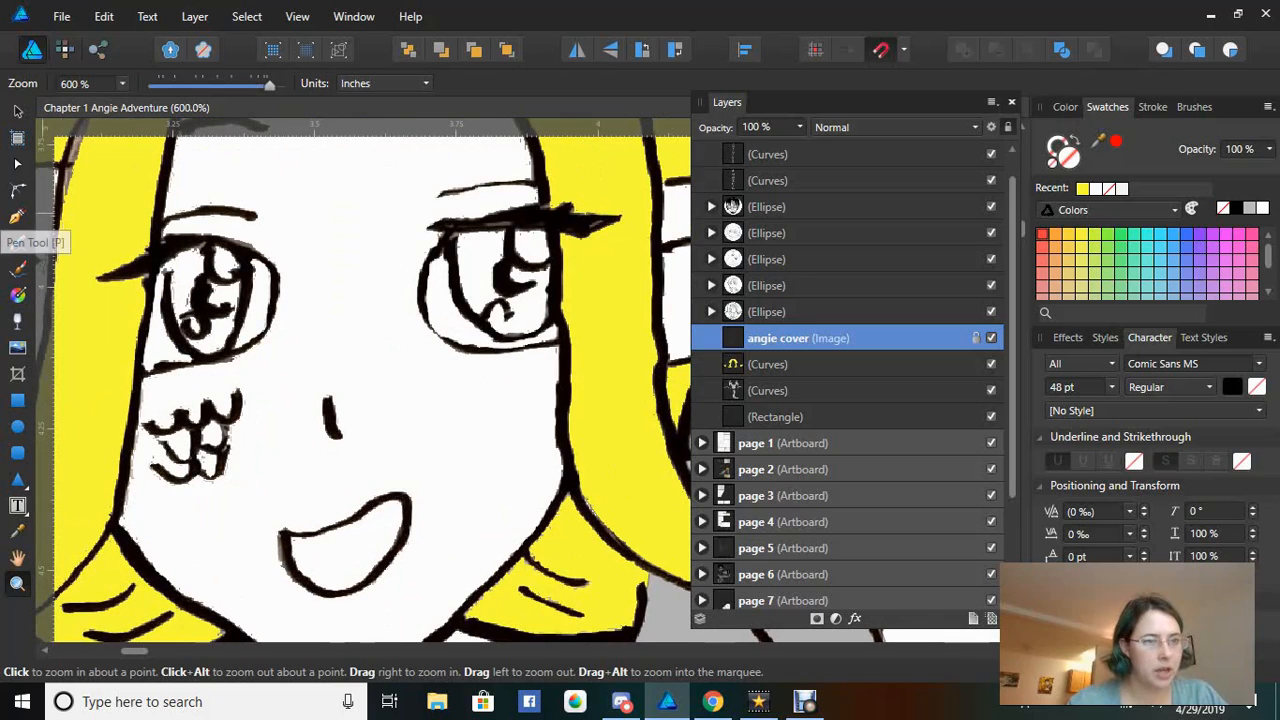
{"action": "left_click", "coordinate": [17, 216]}
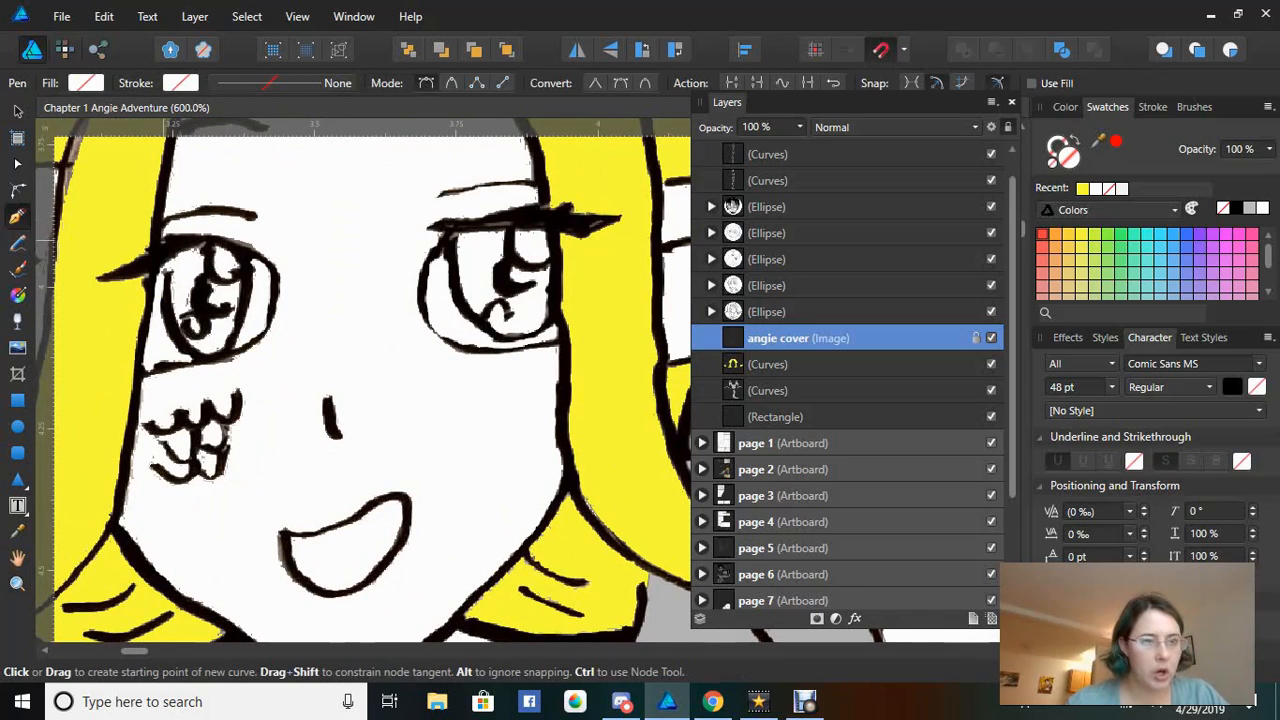
Start a new curve tracing around the left eye's outline and beneath it
{"action": "left_click", "coordinate": [161, 241]}
{"action": "left_click", "coordinate": [222, 238]}
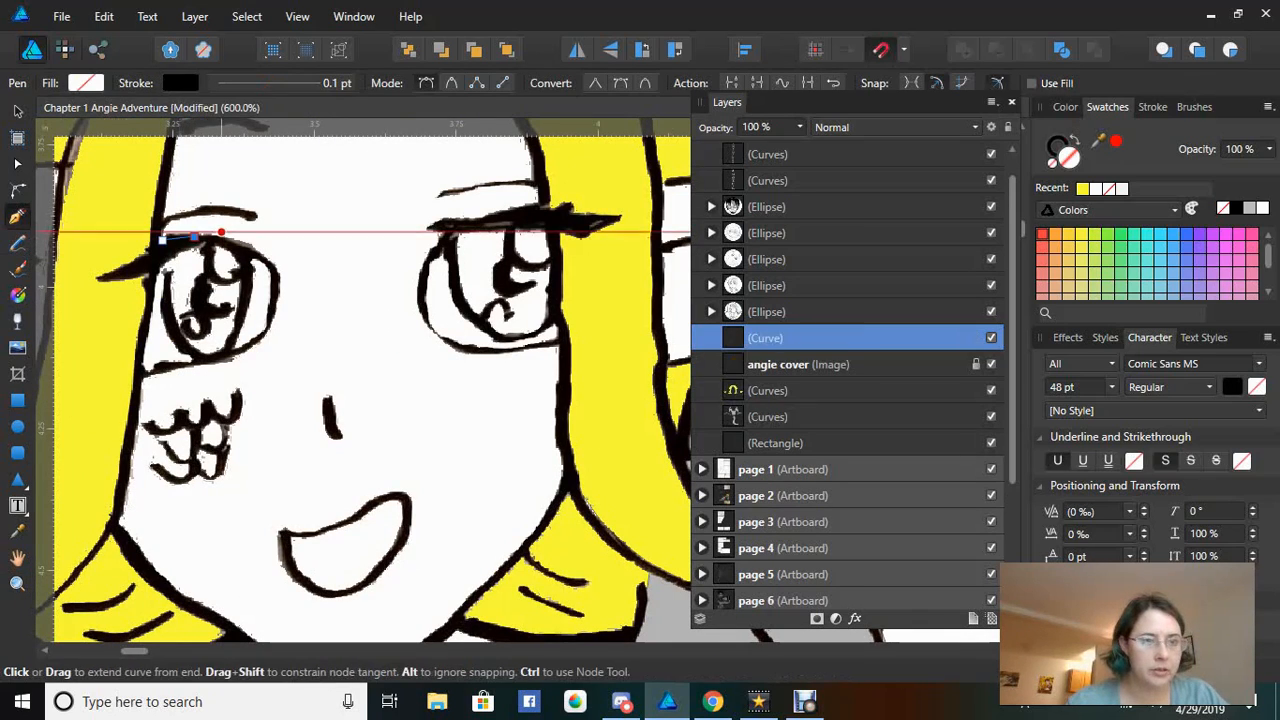
{"action": "left_click", "coordinate": [254, 251]}
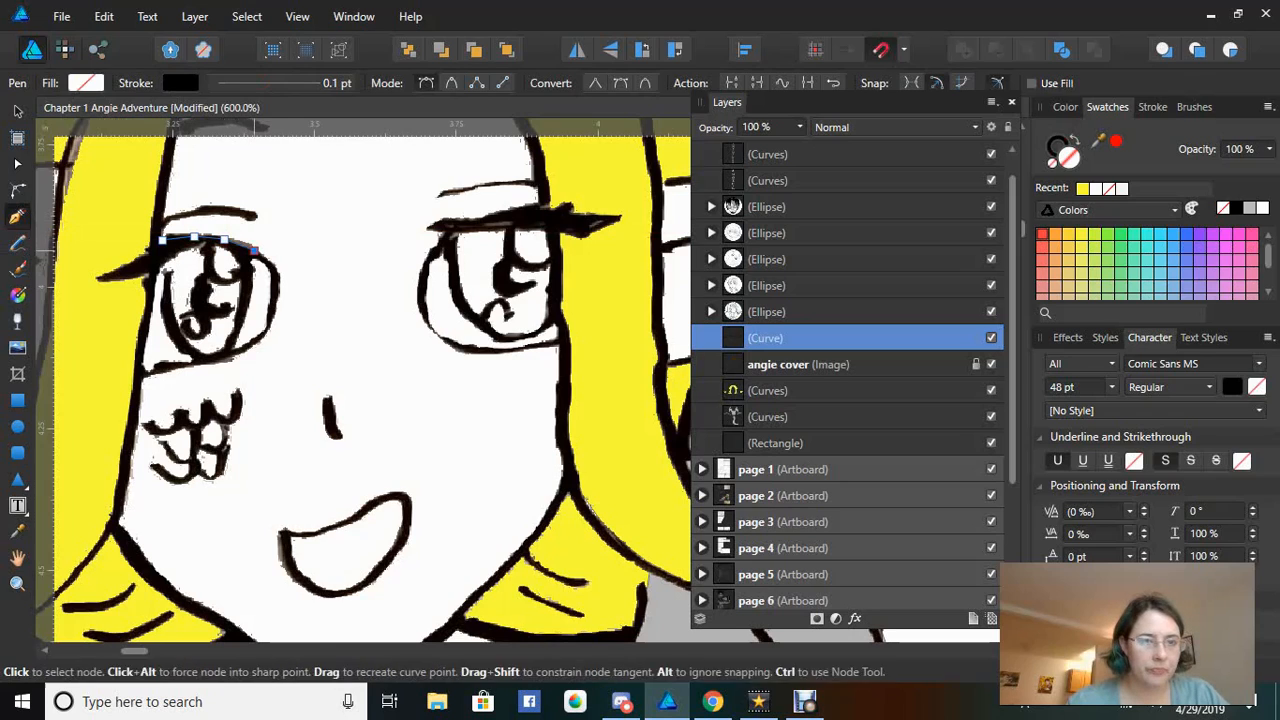
{"action": "left_click", "coordinate": [273, 265]}
{"action": "left_click", "coordinate": [277, 284]}
{"action": "left_click", "coordinate": [273, 309]}
{"action": "left_click", "coordinate": [266, 333]}
{"action": "left_click", "coordinate": [242, 352]}
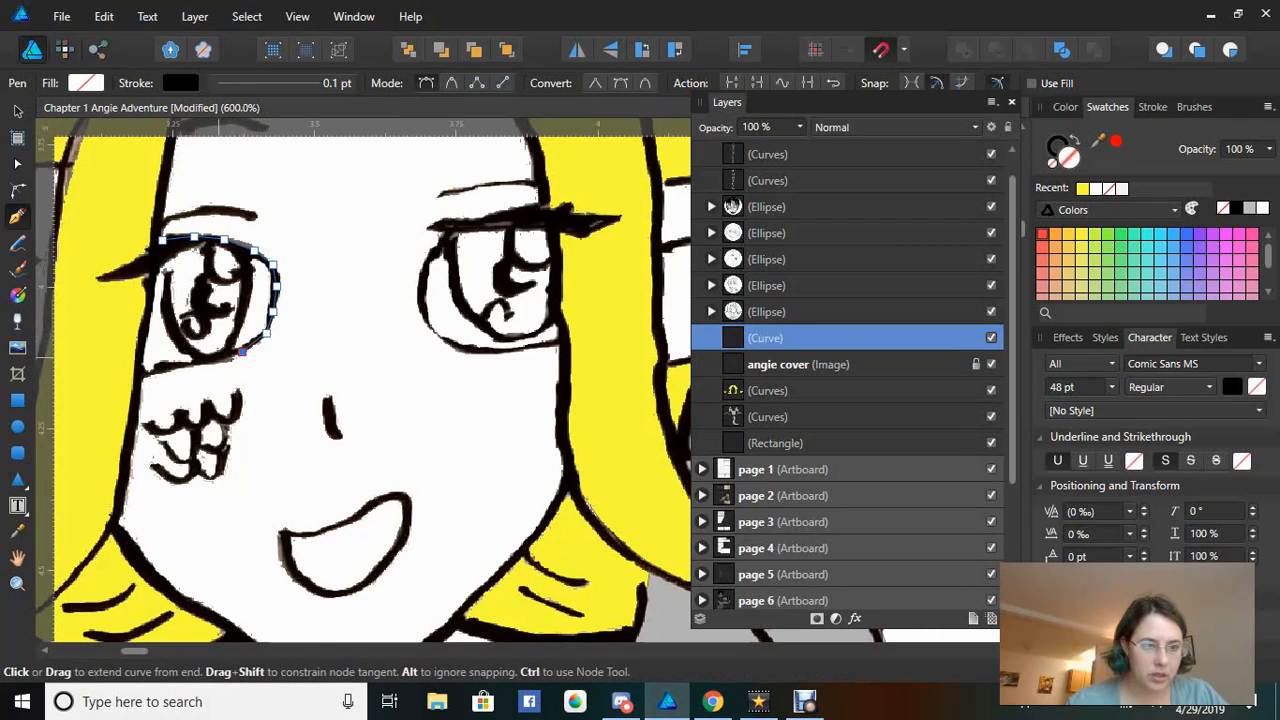
{"action": "left_click", "coordinate": [216, 357]}
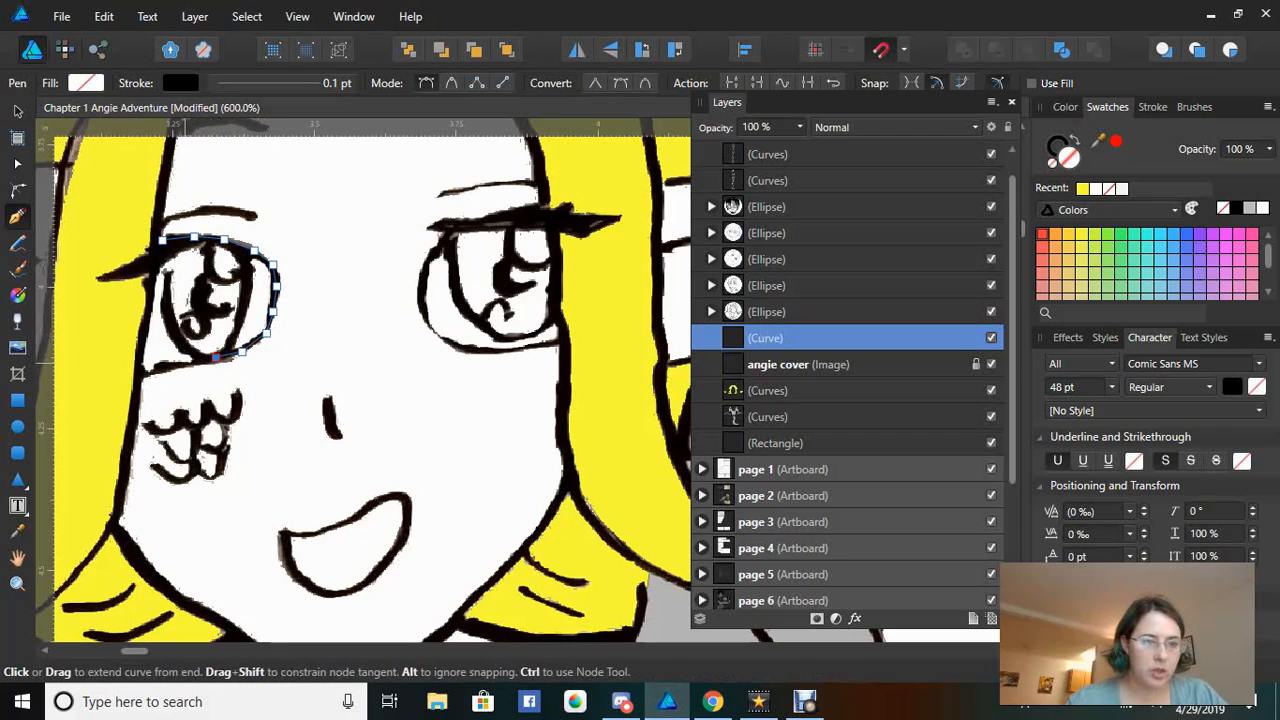
{"action": "left_click", "coordinate": [184, 365]}
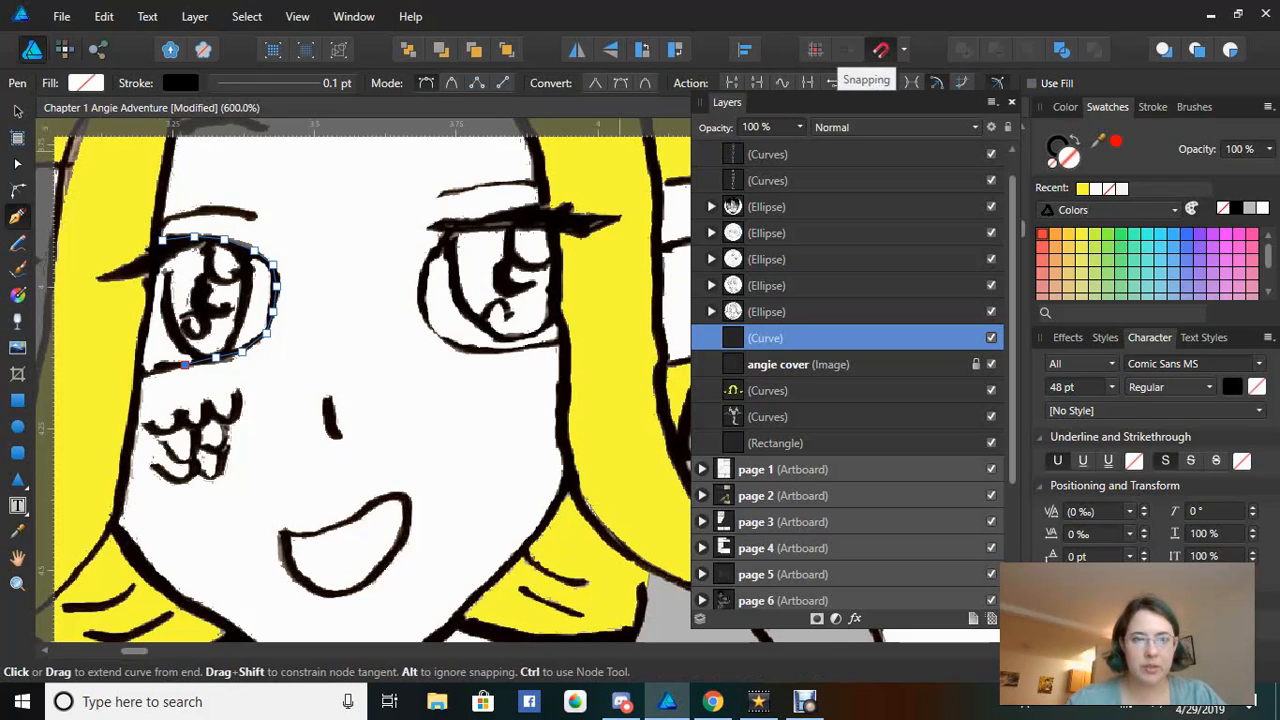
{"action": "left_click", "coordinate": [165, 368]}
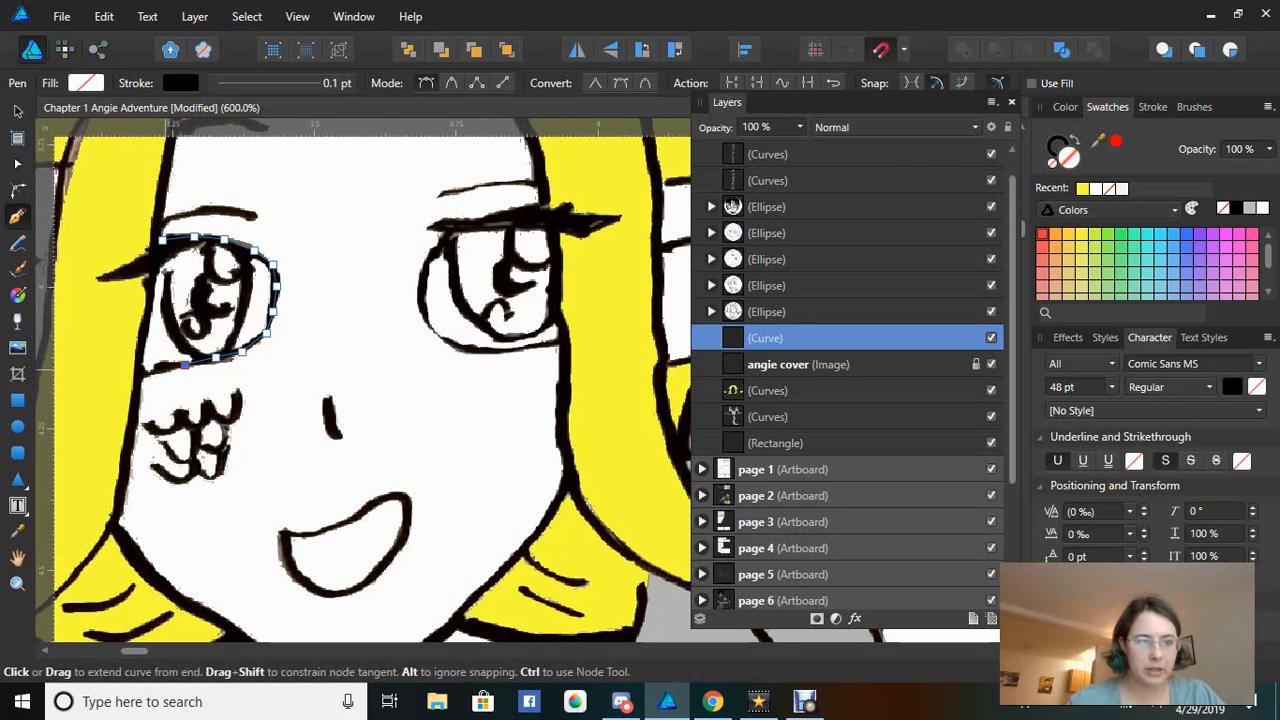
Continue the curve down the left cheek and along the left jawline toward the chin
{"action": "left_click", "coordinate": [137, 394]}
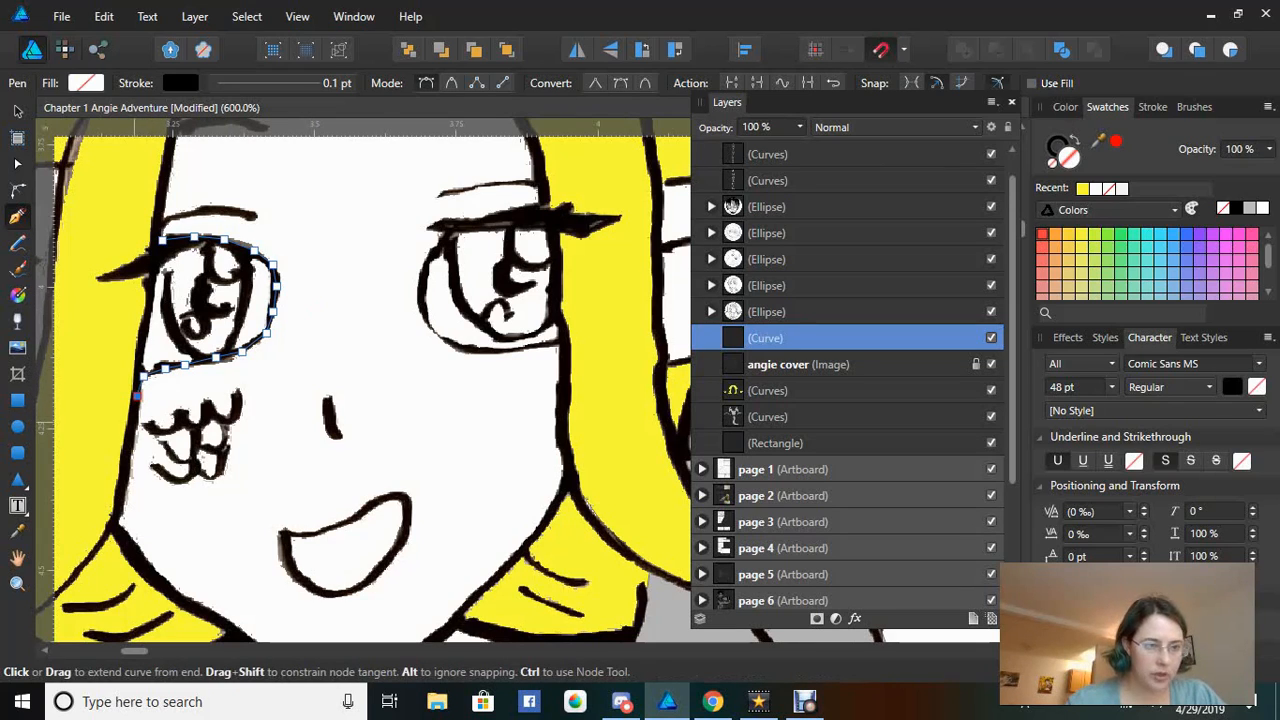
{"action": "left_click", "coordinate": [133, 428]}
{"action": "left_click", "coordinate": [130, 458]}
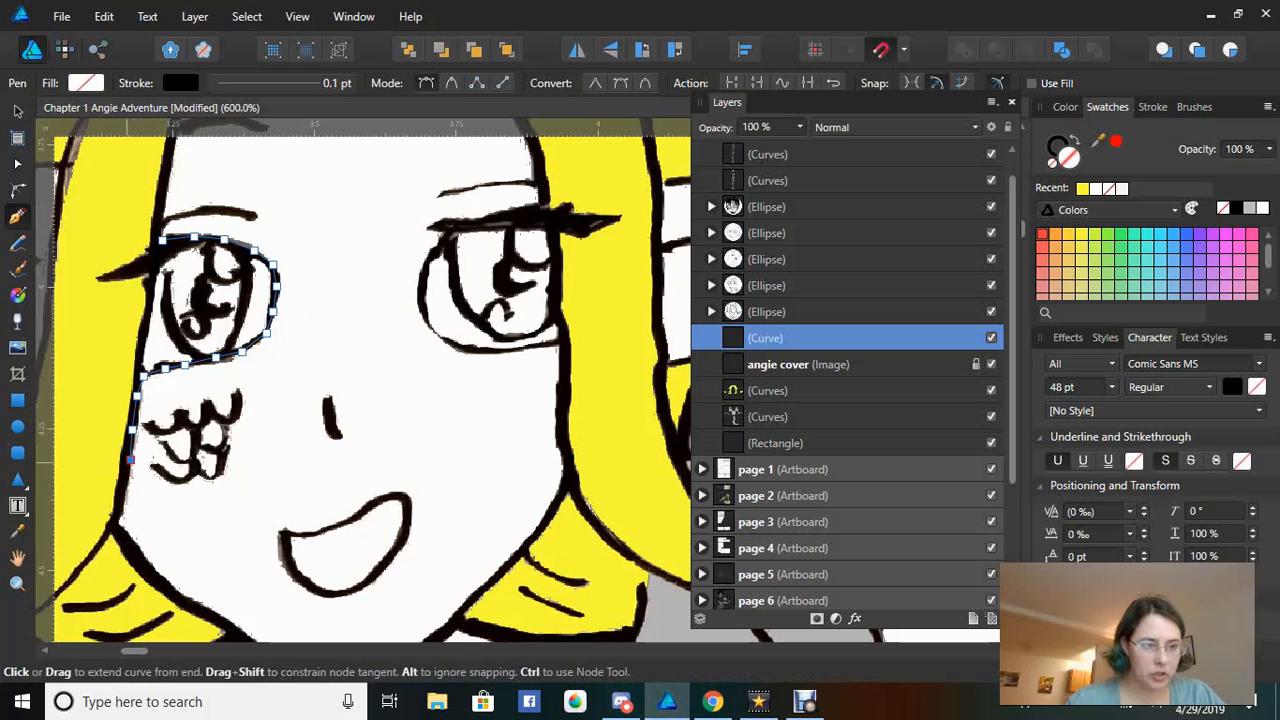
{"action": "left_click", "coordinate": [120, 492]}
{"action": "left_click", "coordinate": [115, 521]}
{"action": "left_click", "coordinate": [129, 545]}
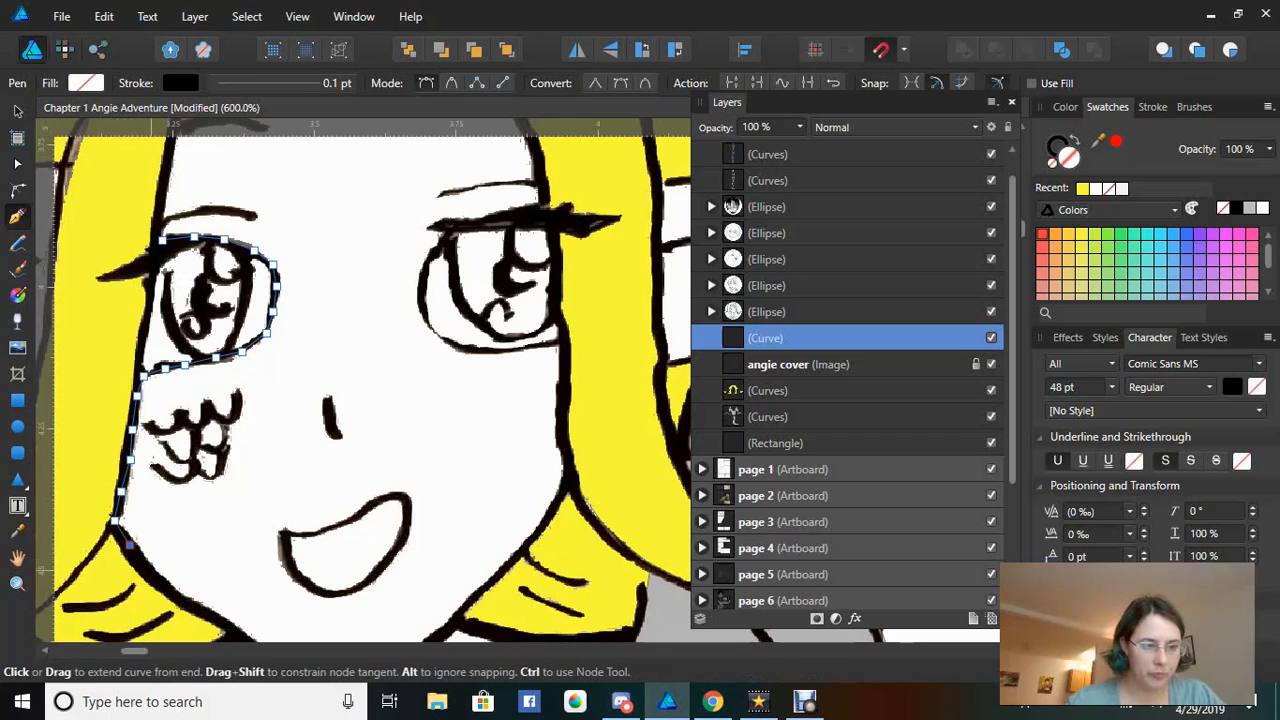
{"action": "left_click", "coordinate": [153, 579]}
{"action": "left_click", "coordinate": [185, 602]}
{"action": "left_click", "coordinate": [231, 626]}
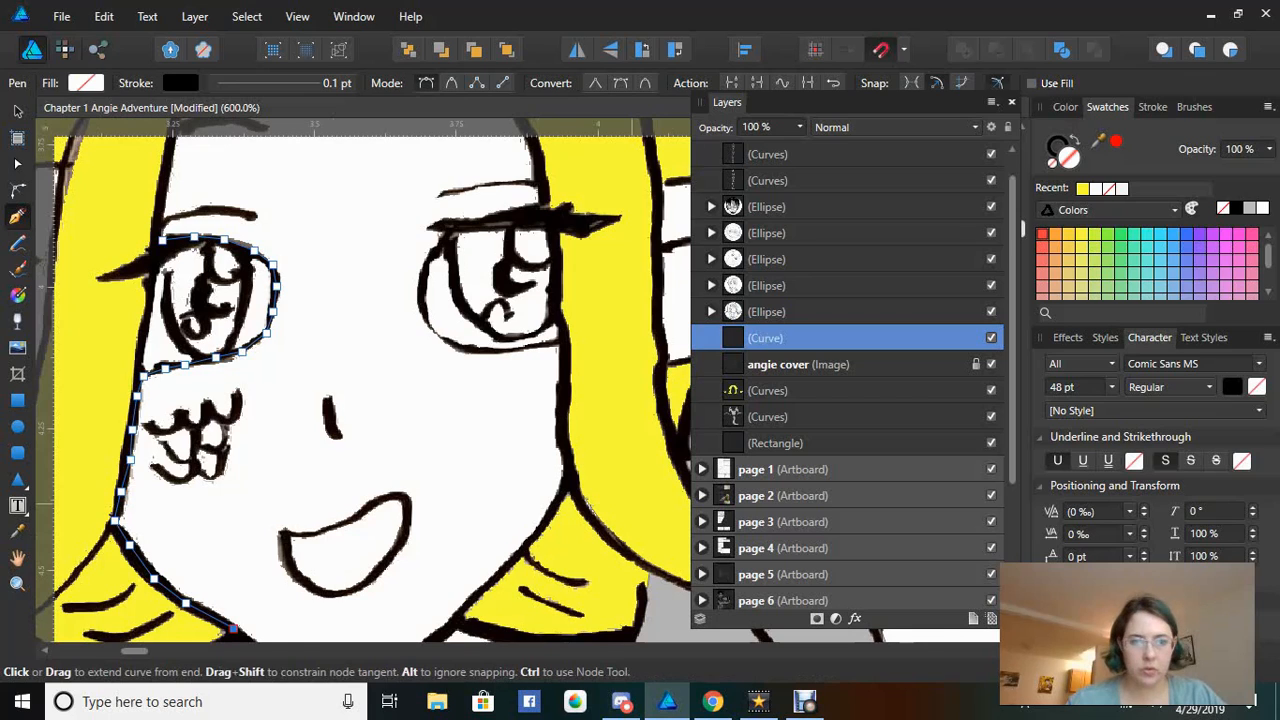
Extend the curve along the jaw and around the chin point
{"action": "scroll", "coordinate": [363, 380], "scroll_direction": "down", "scroll_amount": 3}
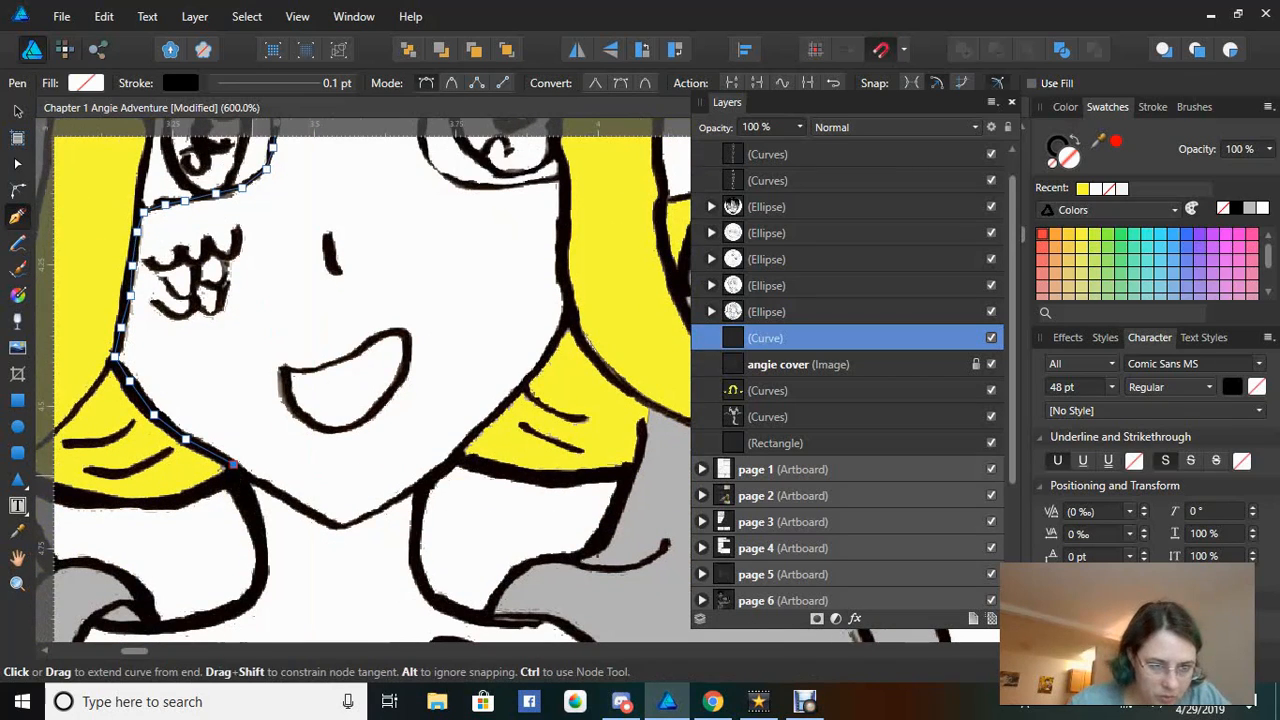
{"action": "left_click", "coordinate": [252, 477]}
{"action": "left_click", "coordinate": [291, 503]}
{"action": "left_click", "coordinate": [323, 520]}
{"action": "left_click", "coordinate": [340, 524]}
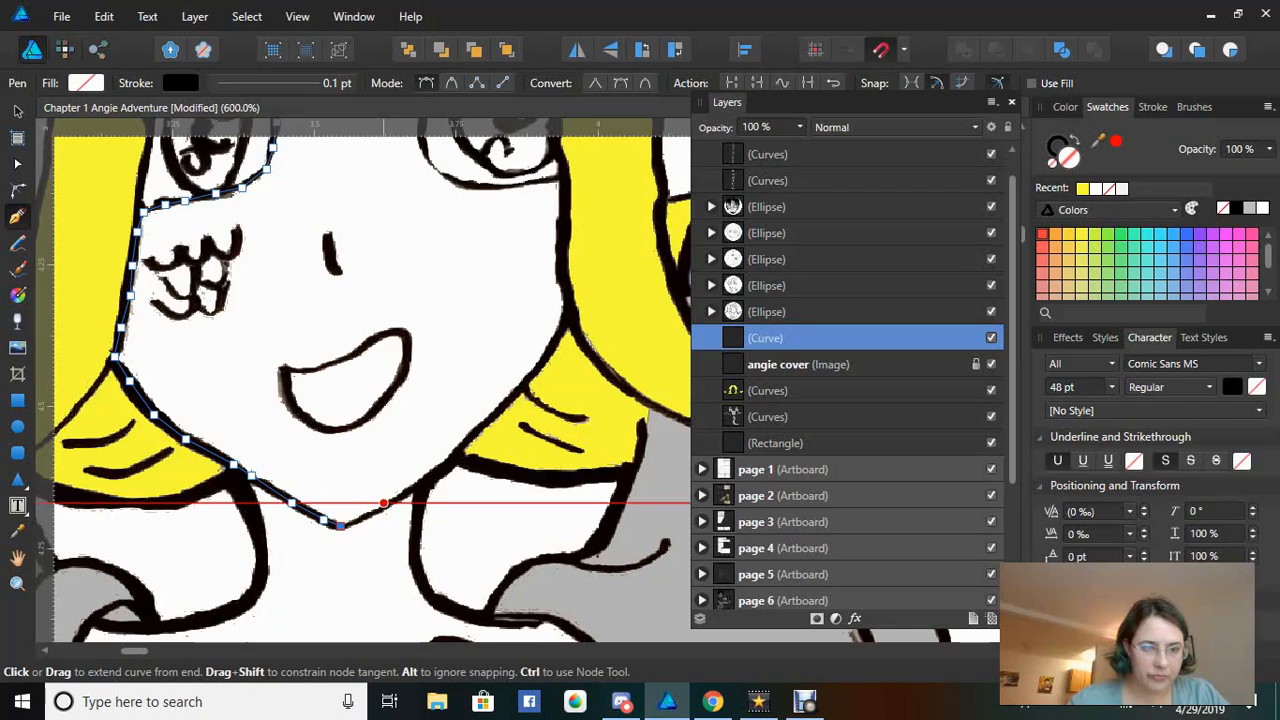
{"action": "left_click", "coordinate": [379, 509]}
Carry the outline up the right jawline and cheek to beneath the right eye
{"action": "left_click", "coordinate": [424, 481]}
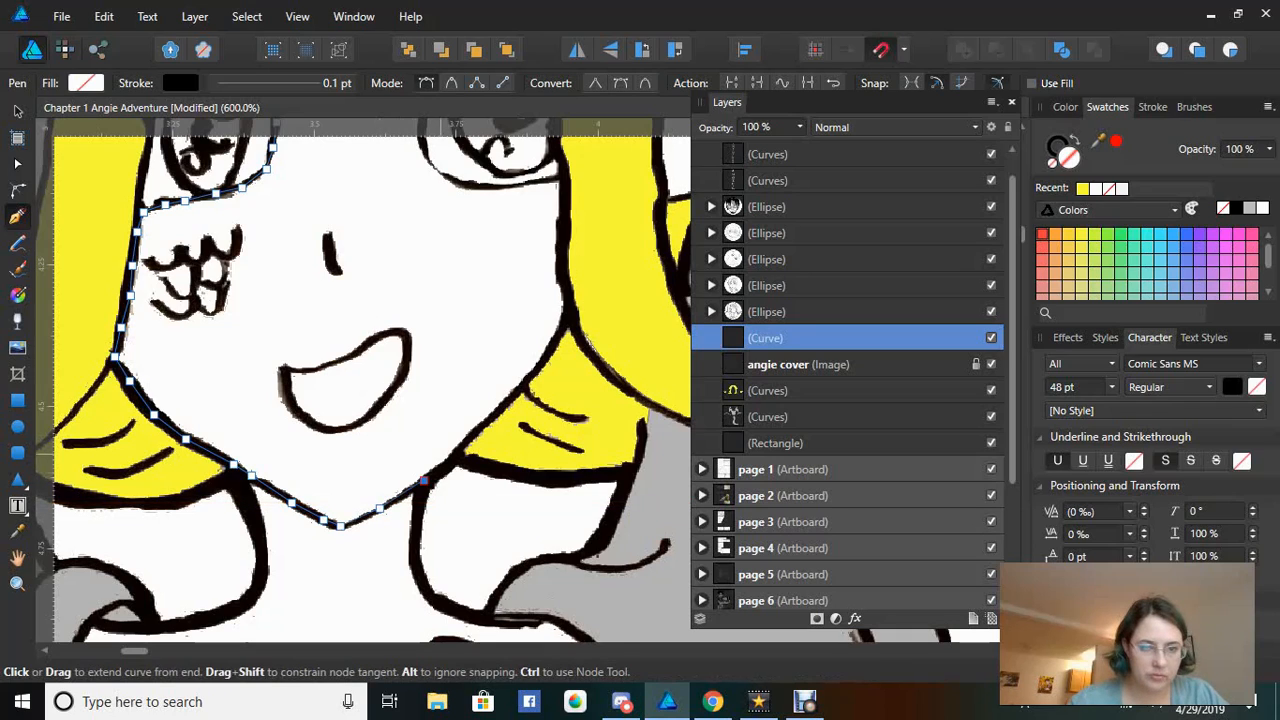
{"action": "left_click", "coordinate": [454, 454]}
{"action": "left_click", "coordinate": [477, 432]}
{"action": "left_click", "coordinate": [500, 406]}
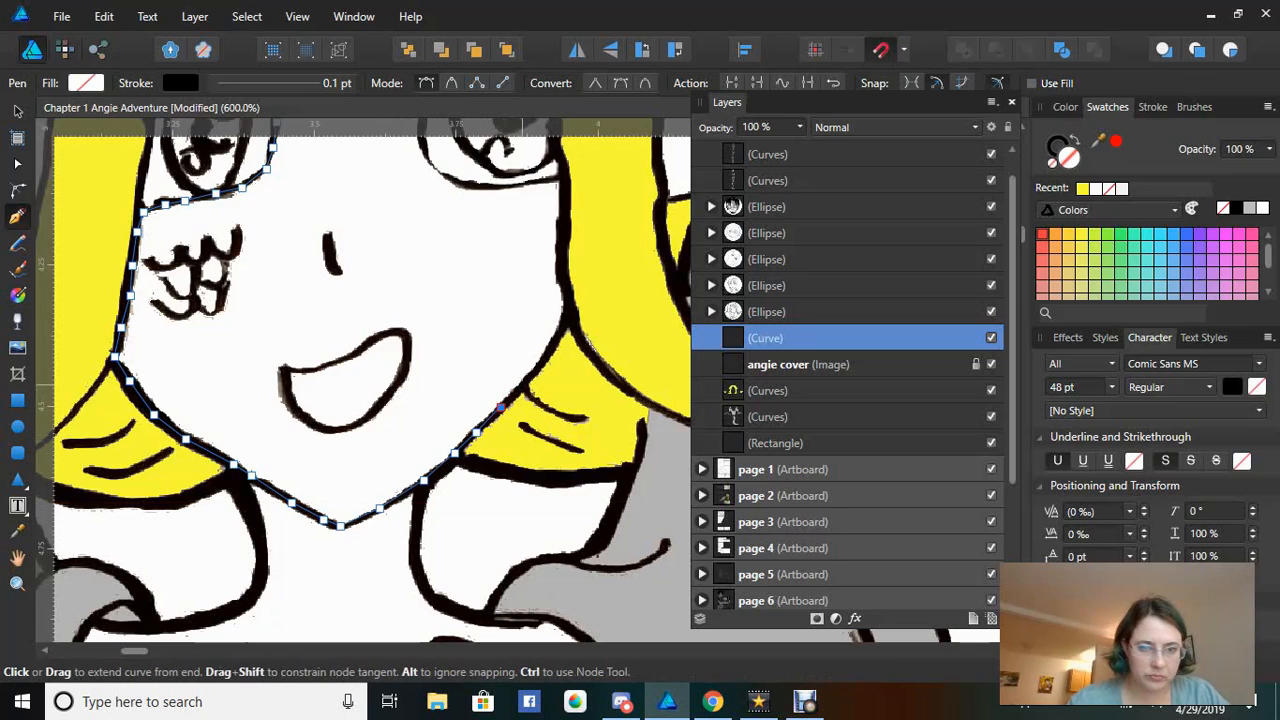
{"action": "left_click", "coordinate": [530, 377]}
{"action": "left_click", "coordinate": [555, 341]}
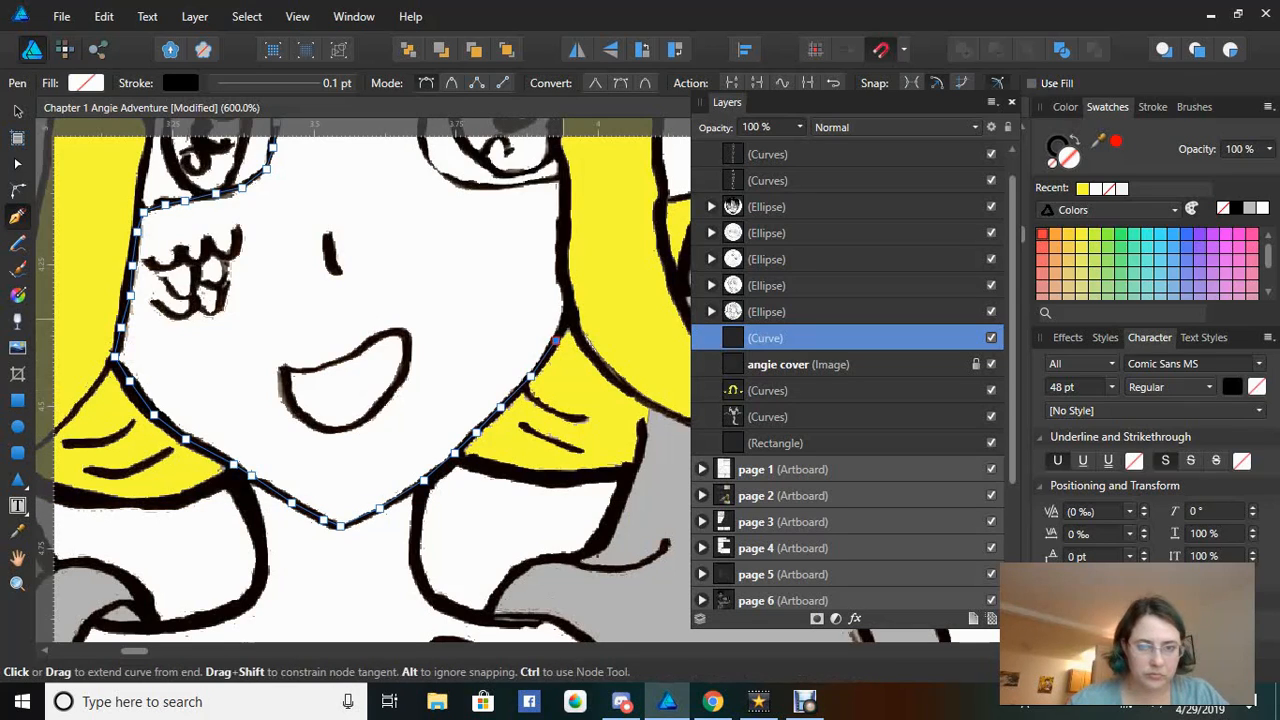
{"action": "left_click", "coordinate": [566, 312]}
{"action": "left_click", "coordinate": [566, 288]}
{"action": "left_click", "coordinate": [565, 232]}
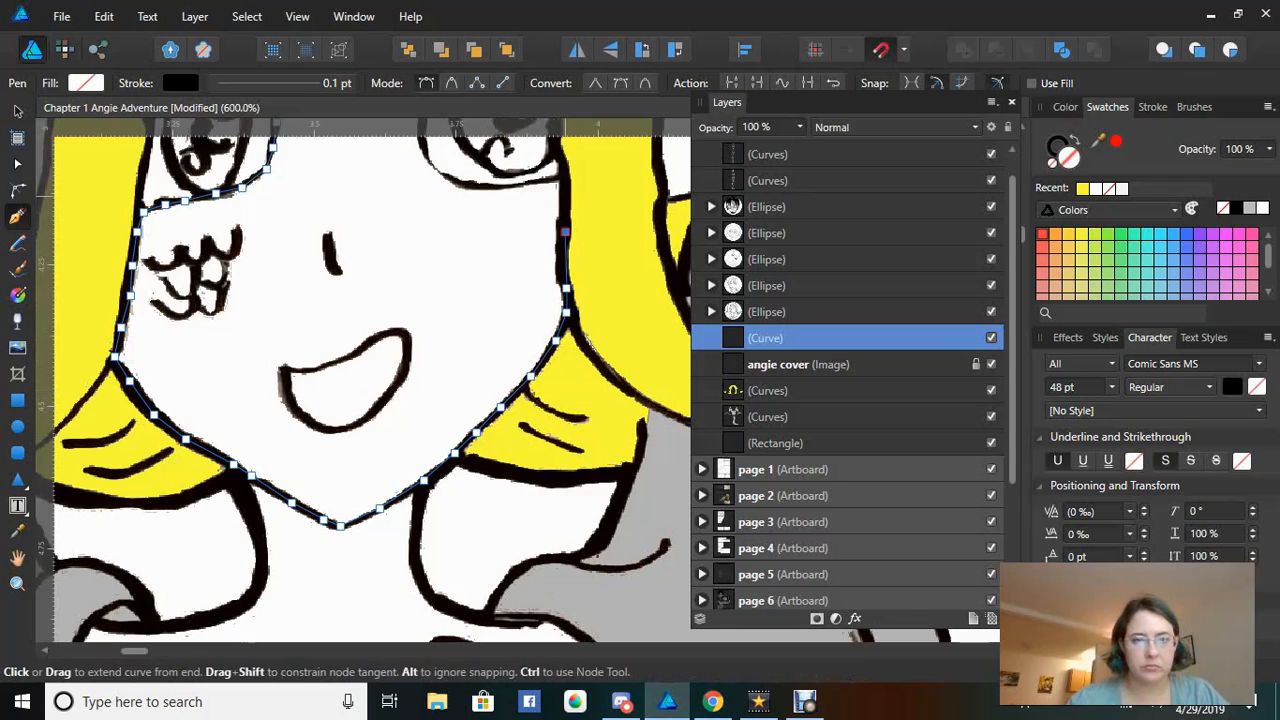
{"action": "left_click", "coordinate": [566, 183]}
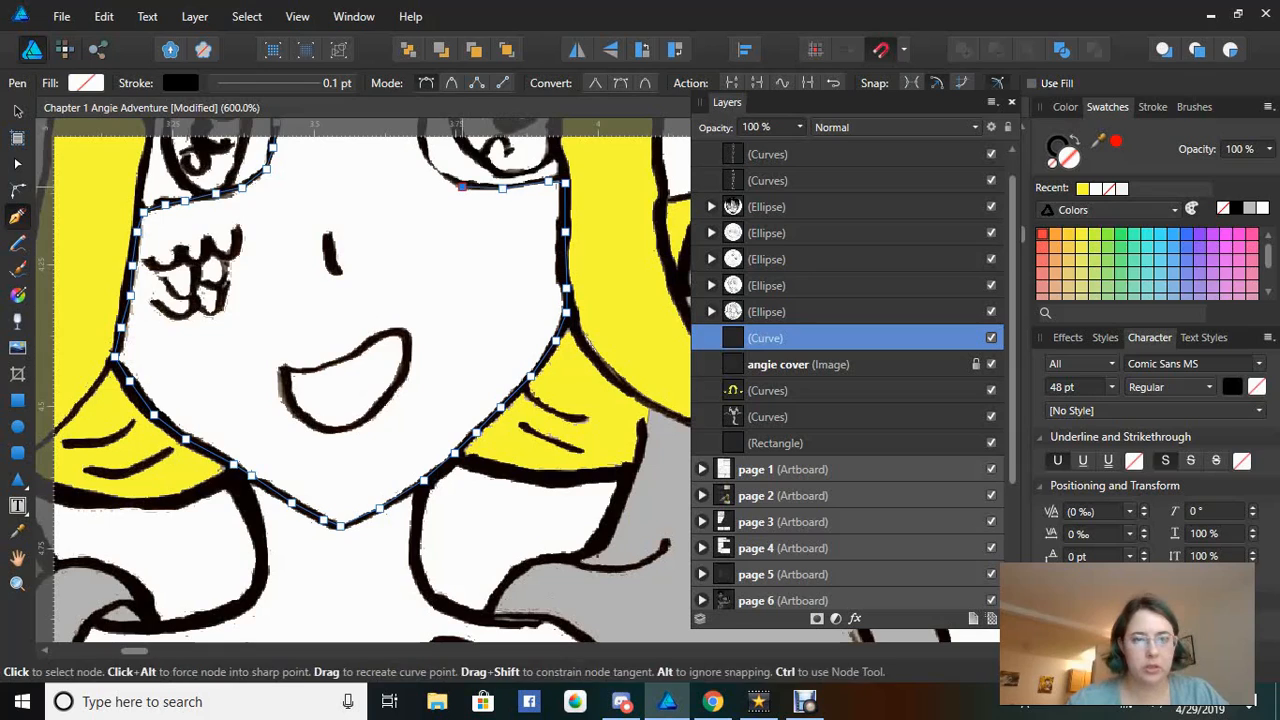
{"action": "left_click", "coordinate": [461, 186]}
{"action": "left_click", "coordinate": [436, 168]}
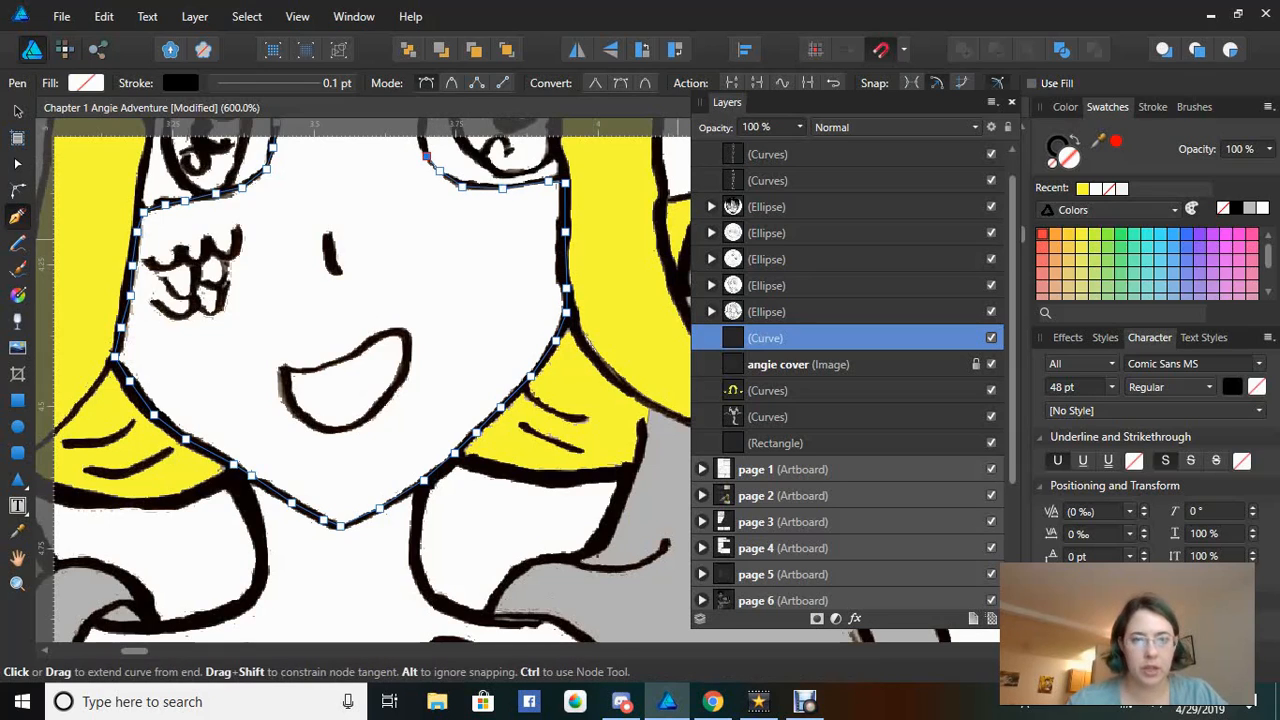
Trace up and over the right eye's outer outline and up the hair edge
{"action": "scroll", "coordinate": [362, 380], "scroll_direction": "up", "scroll_amount": 5}
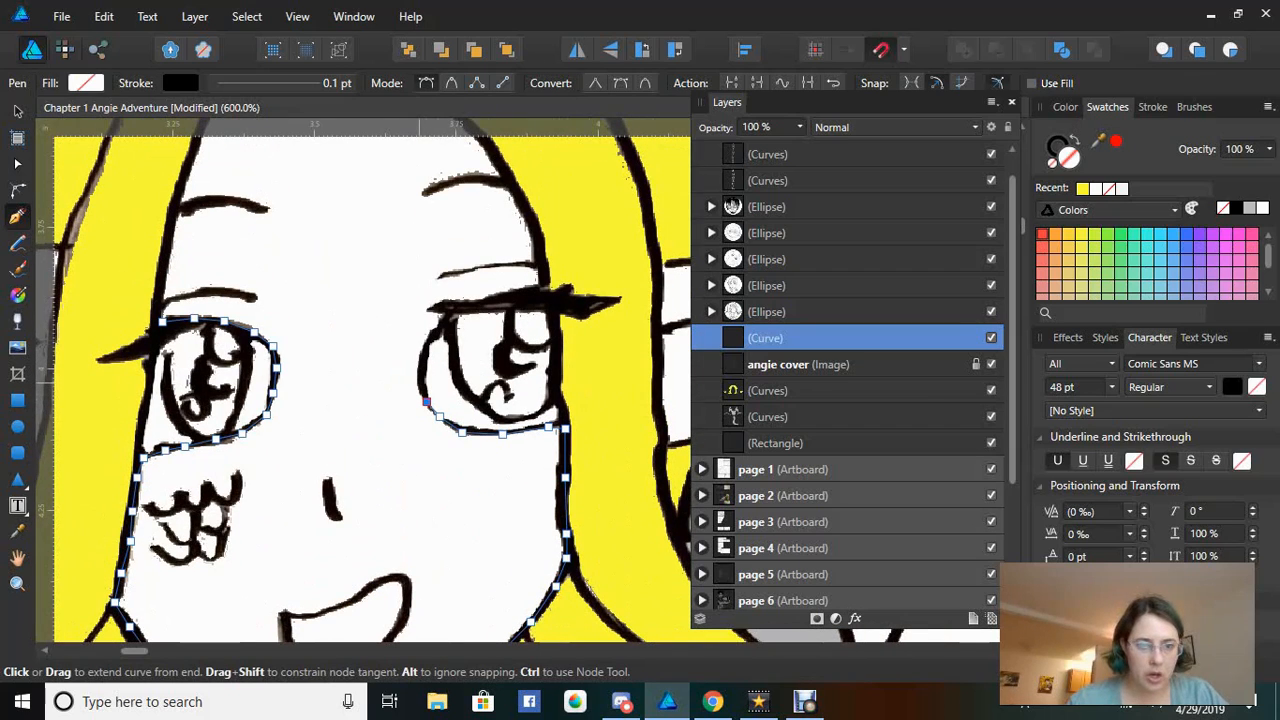
{"action": "left_click", "coordinate": [420, 384]}
{"action": "left_click", "coordinate": [424, 352]}
{"action": "left_click", "coordinate": [440, 329]}
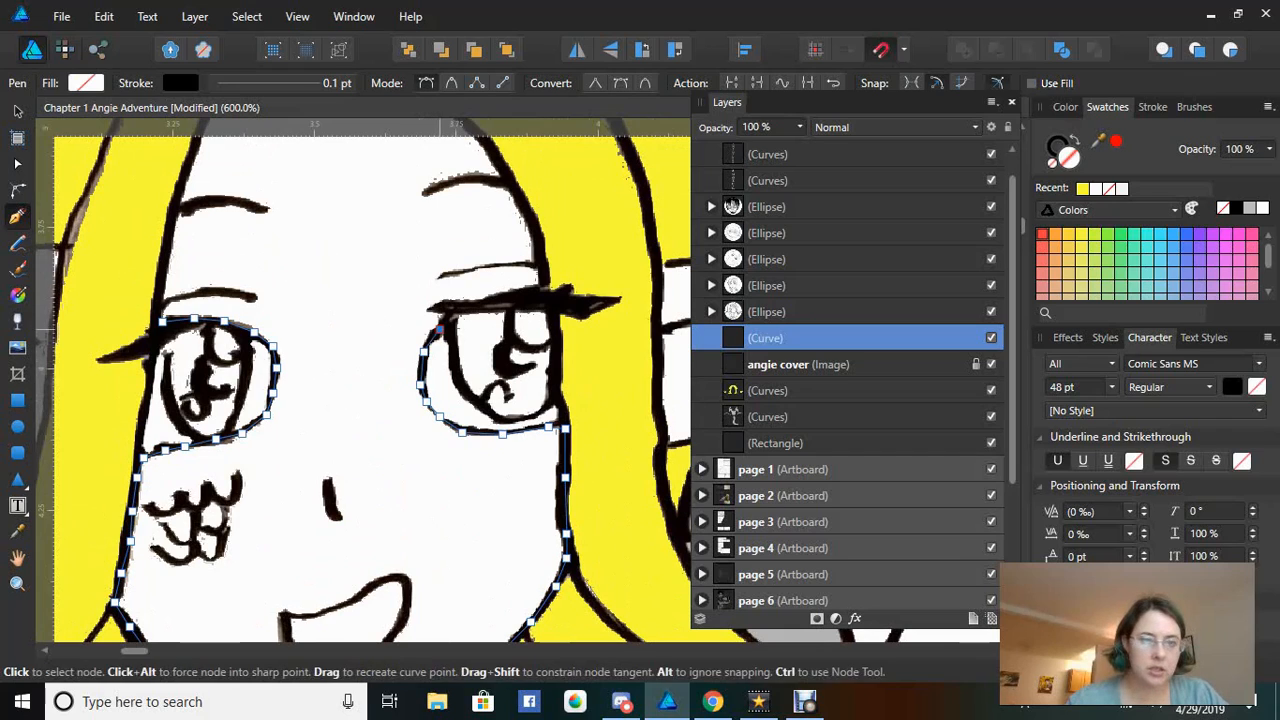
{"action": "left_click", "coordinate": [451, 312]}
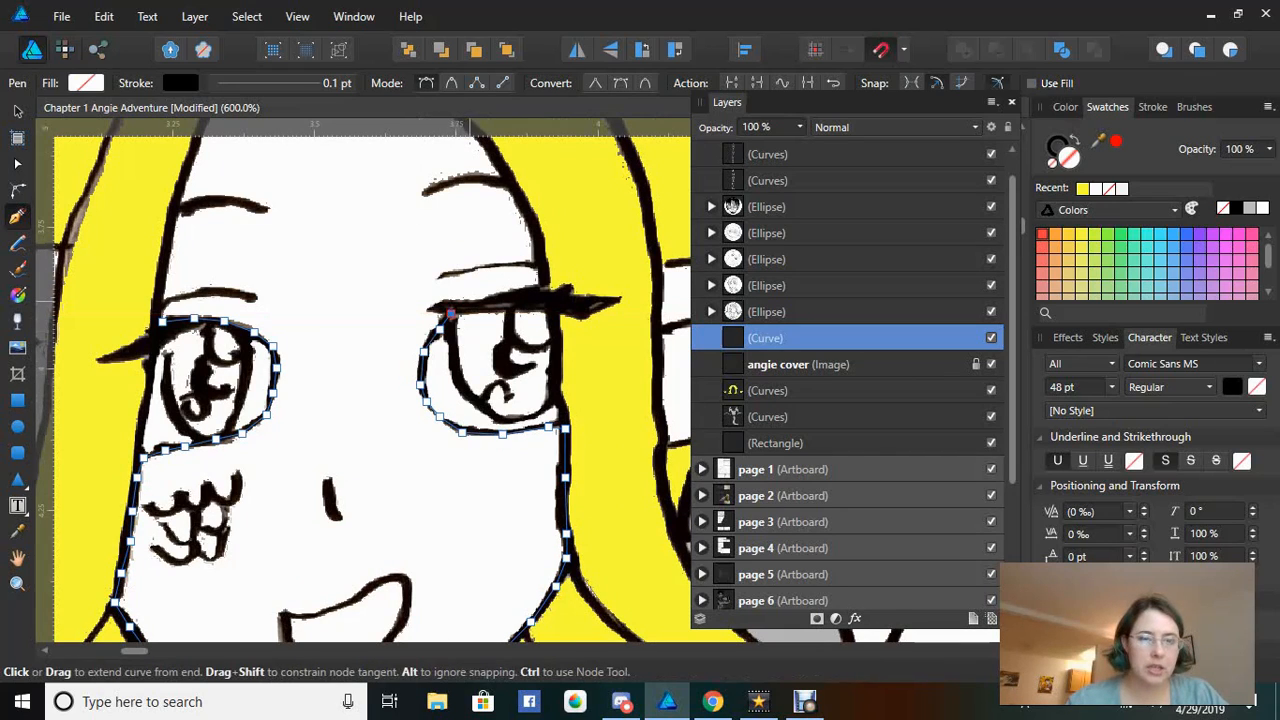
{"action": "left_click", "coordinate": [473, 302]}
{"action": "left_click", "coordinate": [508, 295]}
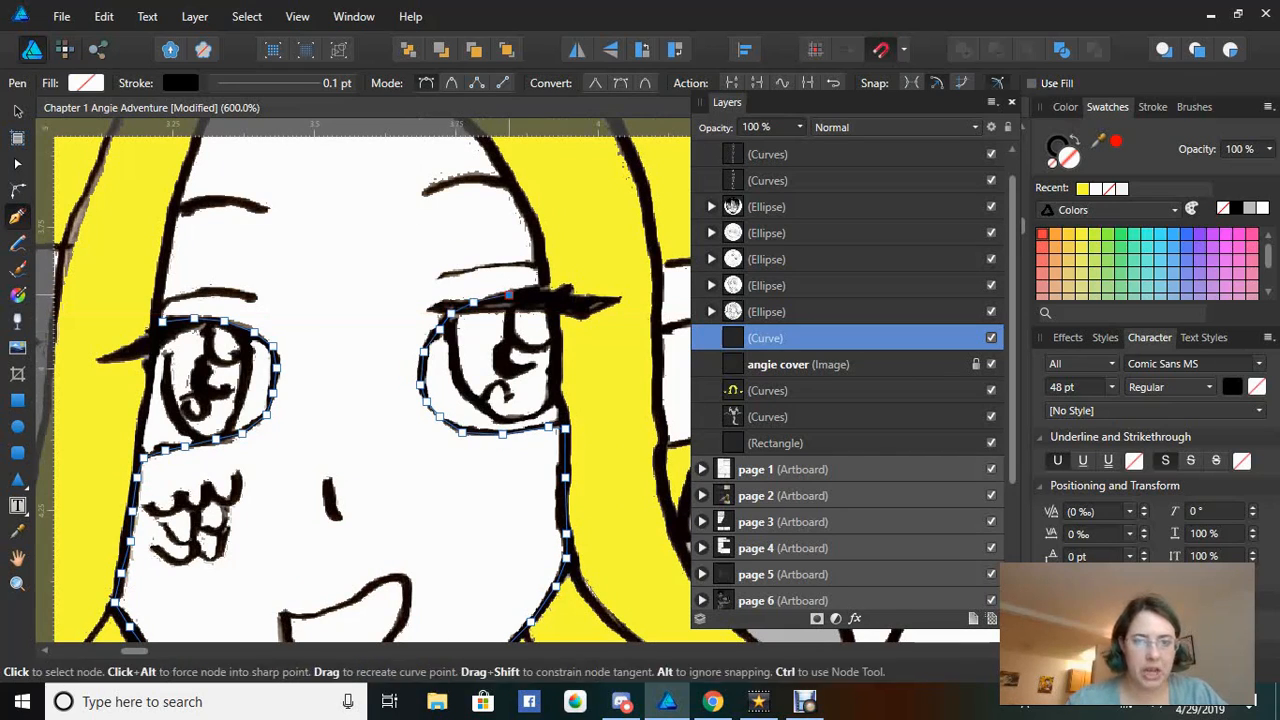
{"action": "left_click", "coordinate": [537, 291]}
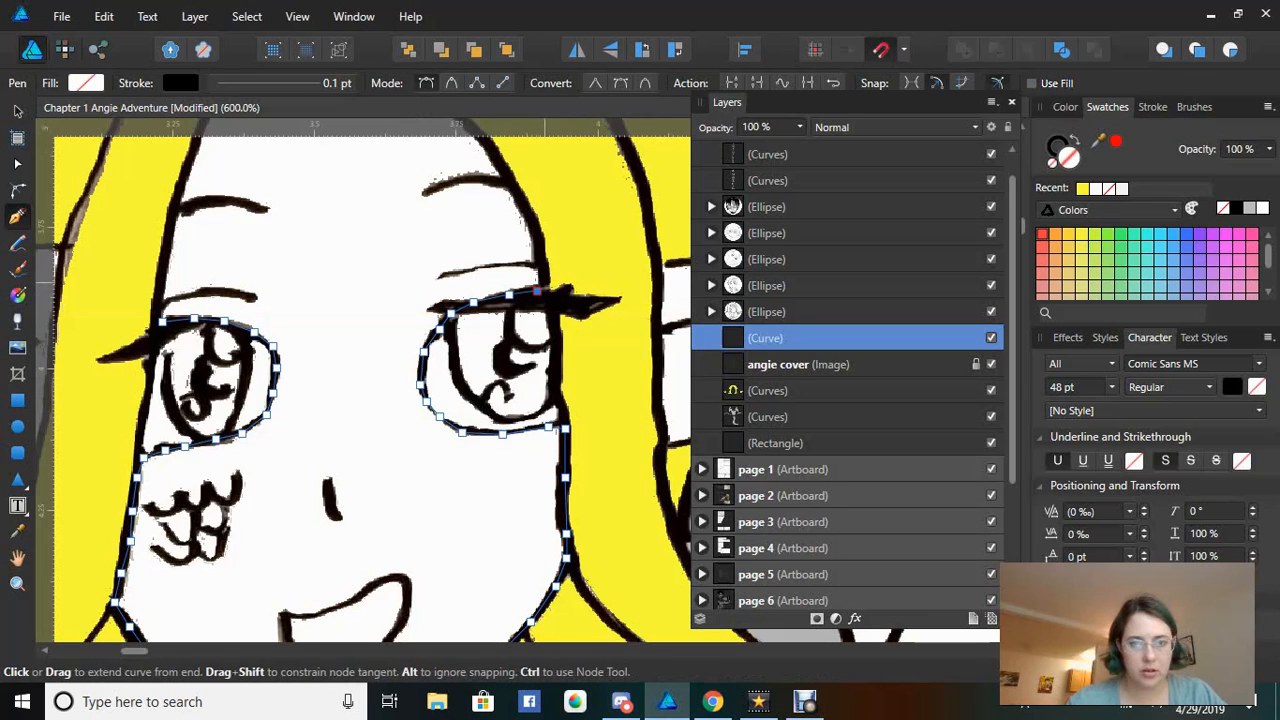
{"action": "left_click", "coordinate": [536, 234]}
{"action": "left_click", "coordinate": [522, 203]}
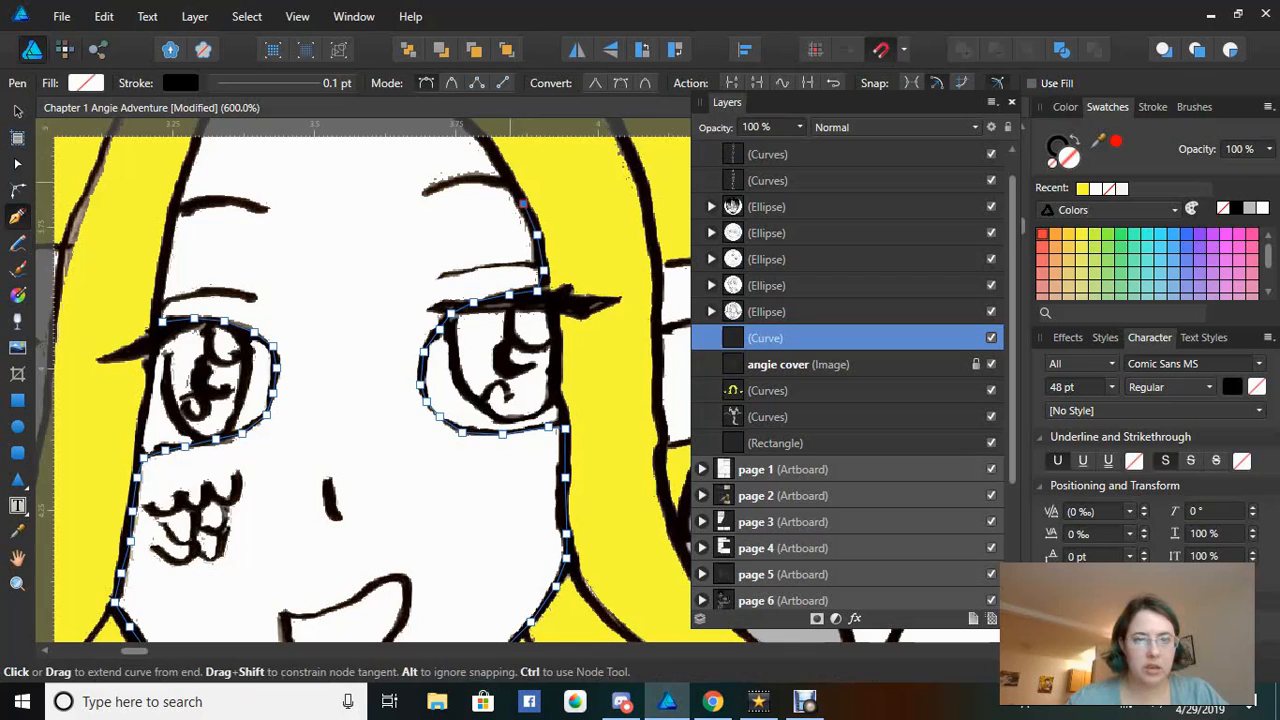
{"action": "left_click", "coordinate": [508, 177]}
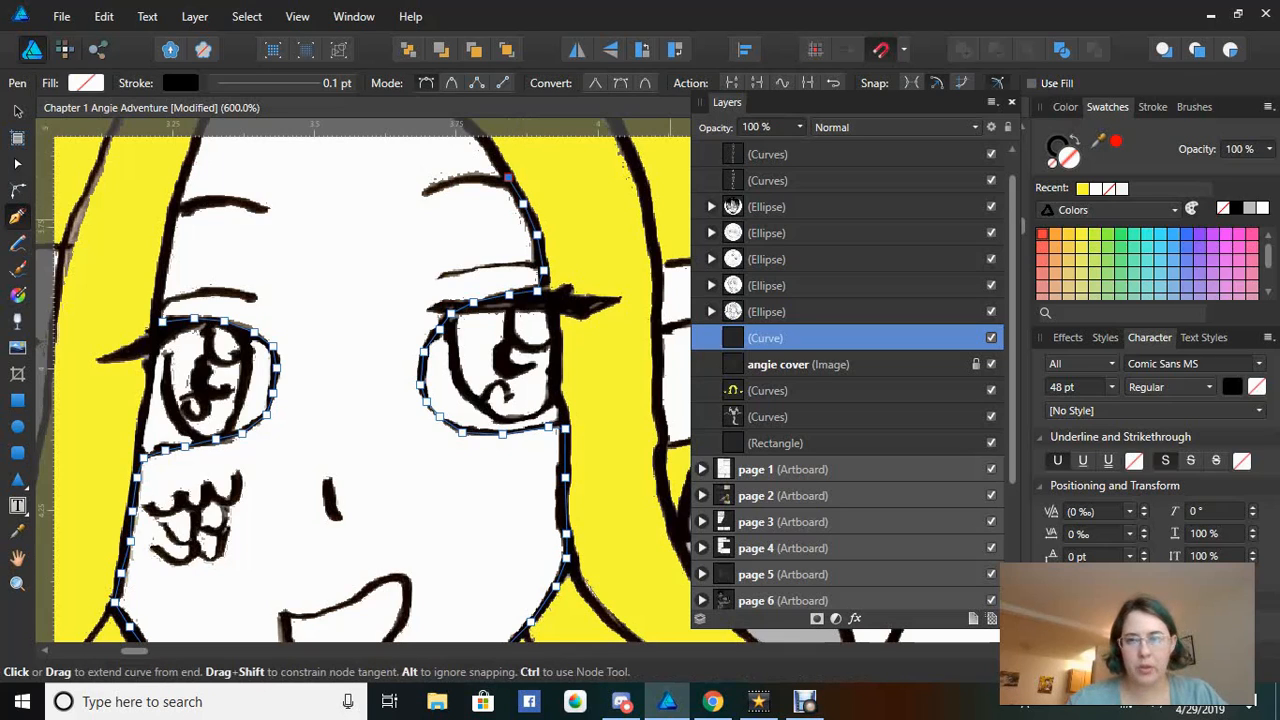
Continue the outline up the right hairline toward the top of the forehead
{"action": "left_click", "coordinate": [1023, 208]}
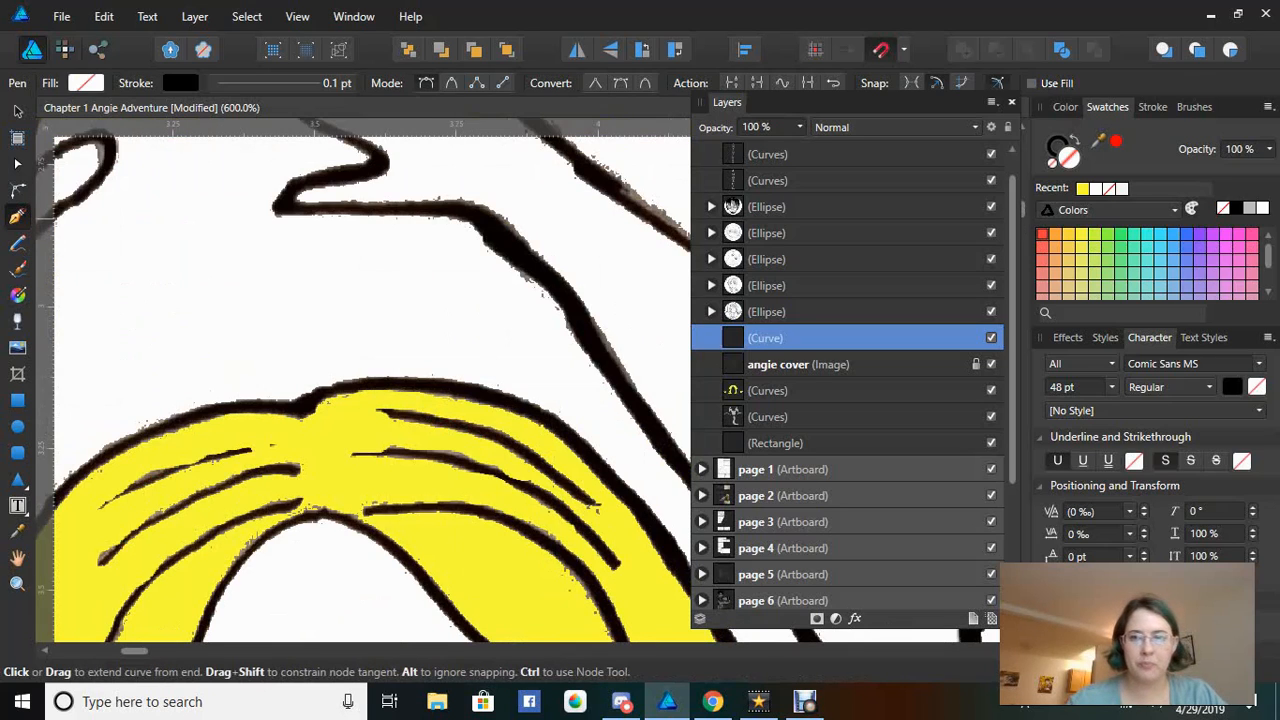
{"action": "left_click_drag", "start_coordinate": [1023, 209], "coordinate": [1023, 222]}
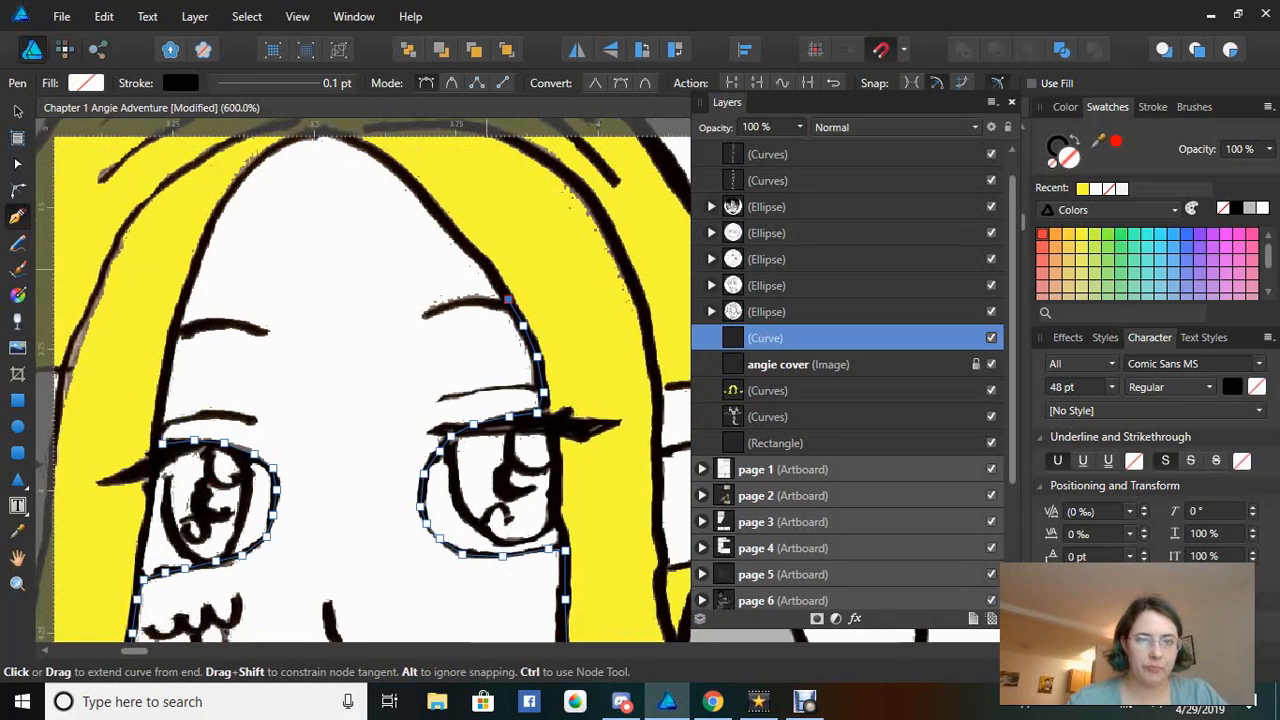
{"action": "left_click", "coordinate": [488, 269]}
{"action": "left_click", "coordinate": [462, 243]}
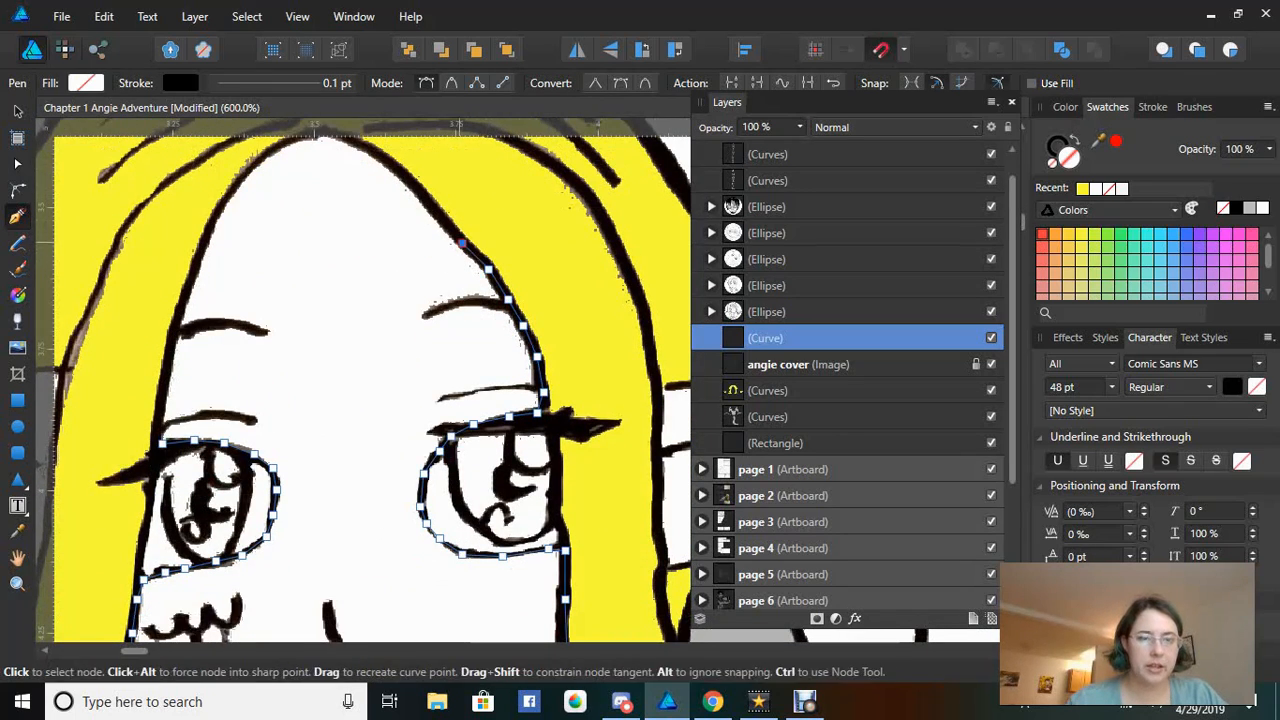
{"action": "left_click", "coordinate": [434, 207]}
{"action": "left_click", "coordinate": [405, 177]}
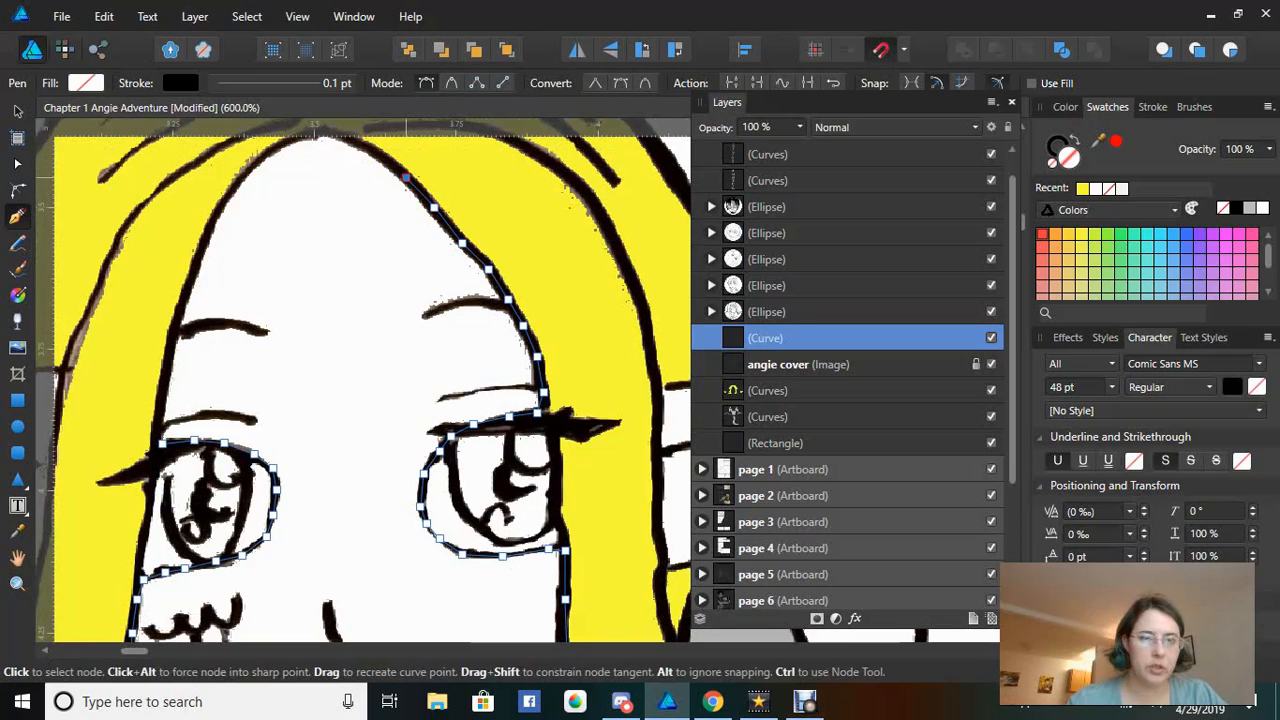
{"action": "left_click", "coordinate": [370, 152]}
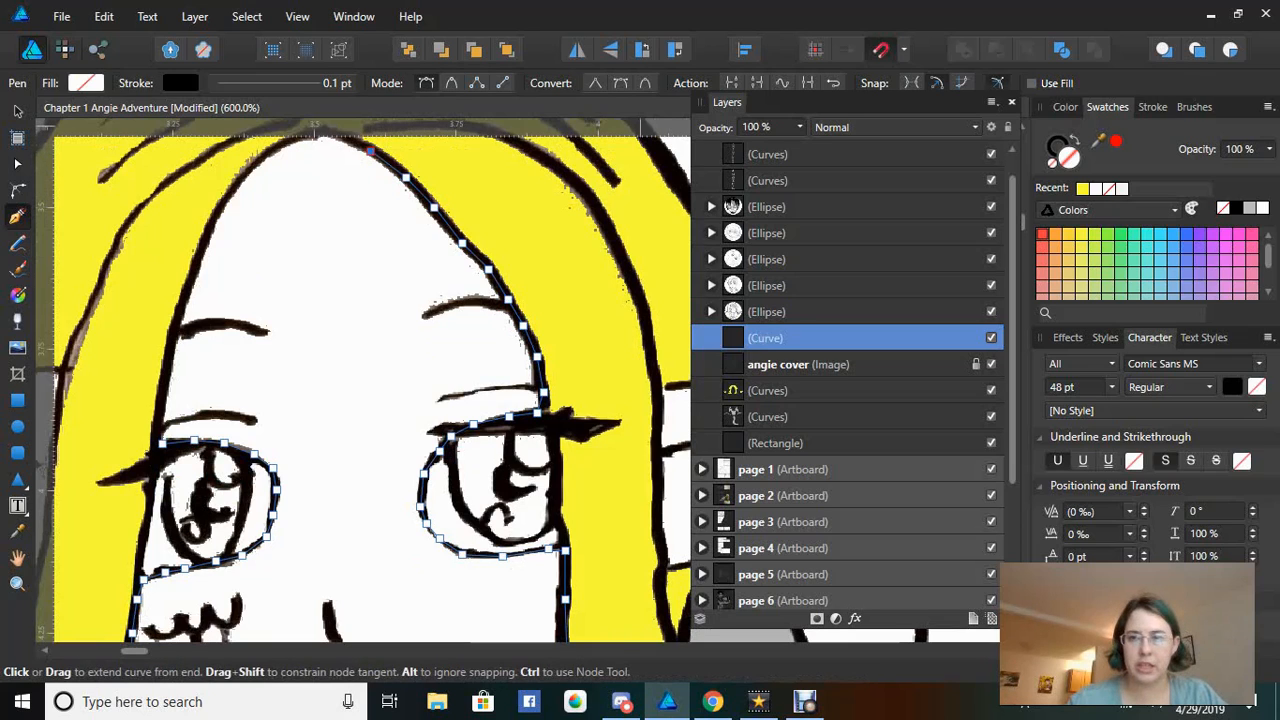
Trace across the forehead peak, down the left hairline, and close the curve at its start node
{"action": "scroll", "coordinate": [362, 380], "scroll_direction": "up", "scroll_amount": 2}
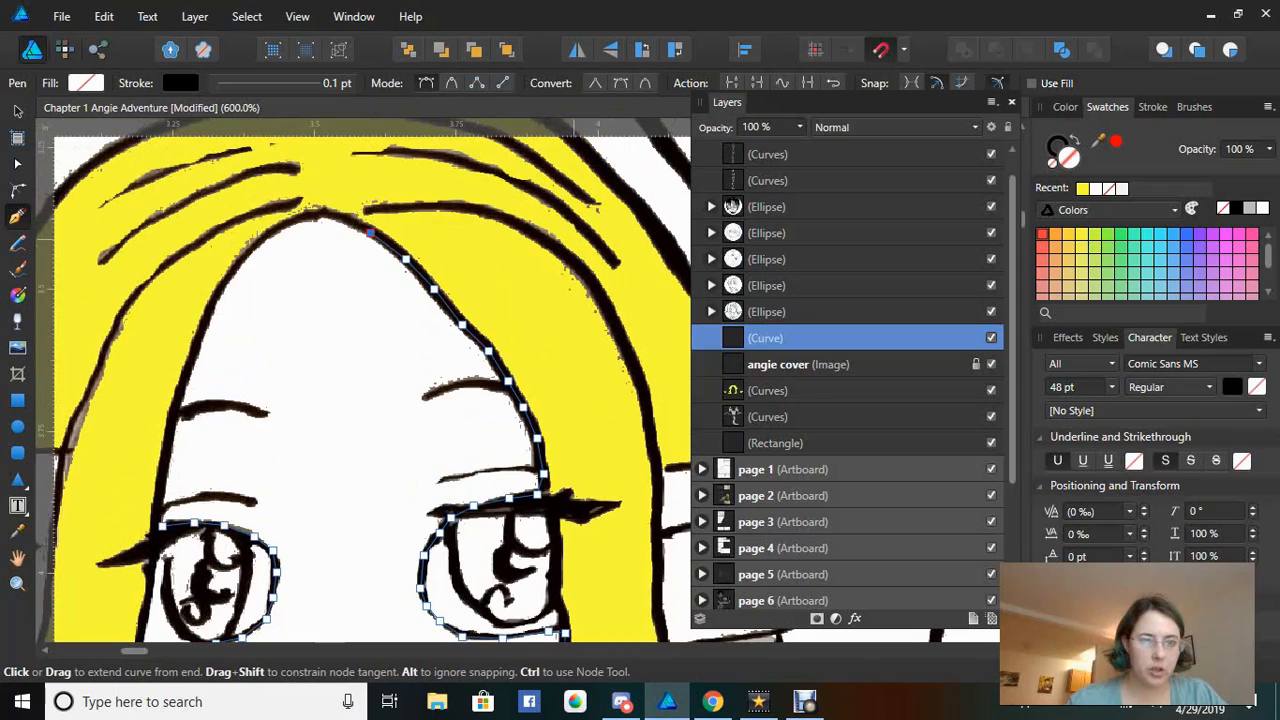
{"action": "left_click", "coordinate": [314, 213]}
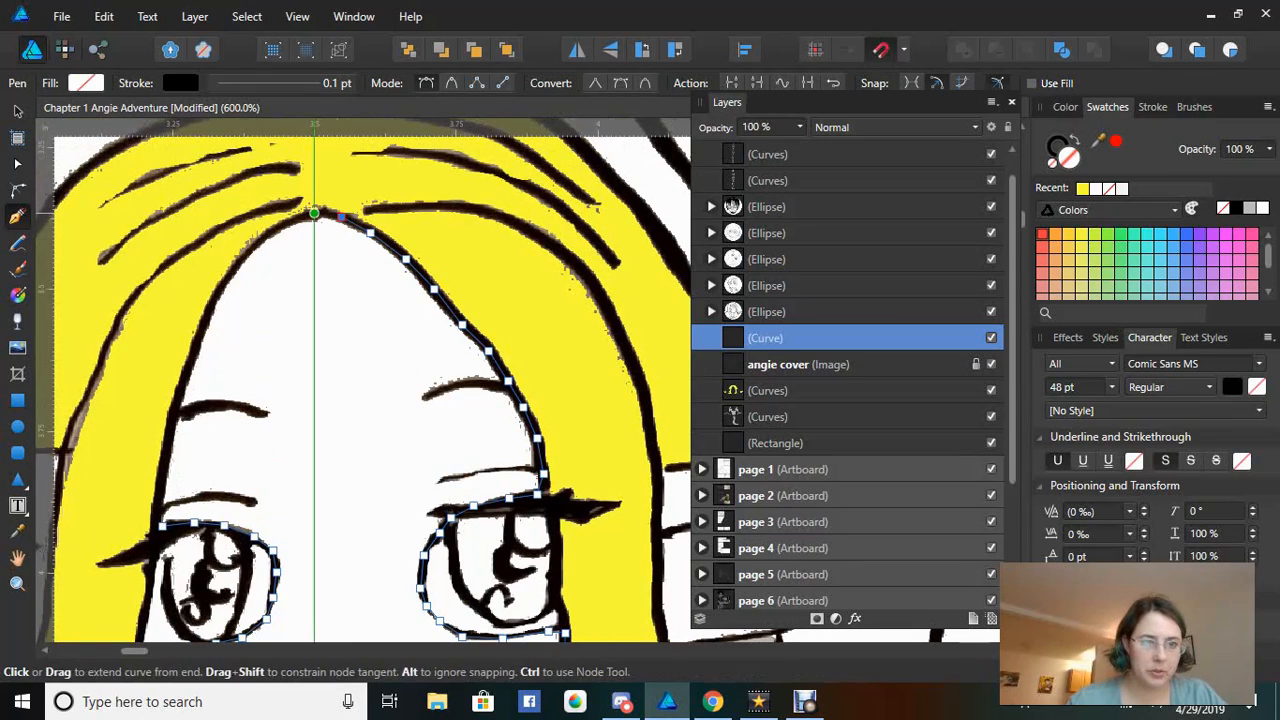
{"action": "left_click", "coordinate": [276, 232]}
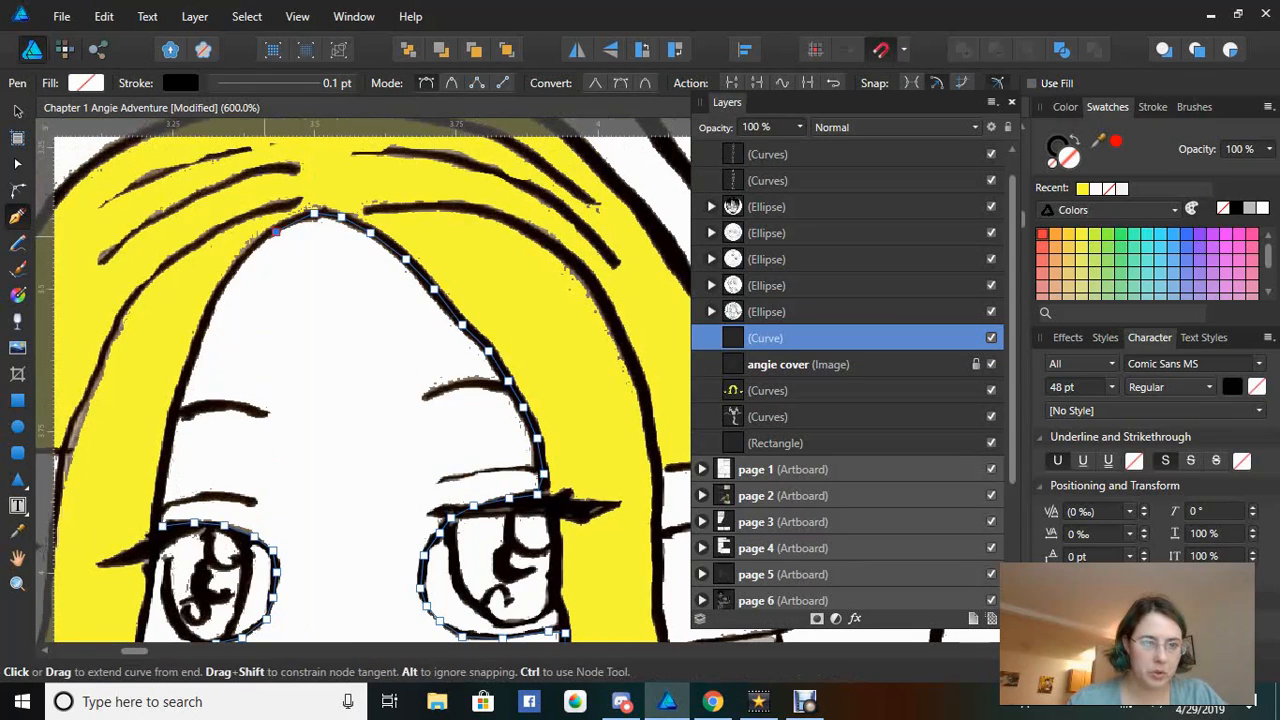
{"action": "left_click", "coordinate": [233, 266]}
{"action": "left_click", "coordinate": [207, 314]}
{"action": "left_click", "coordinate": [184, 380]}
{"action": "left_click", "coordinate": [166, 452]}
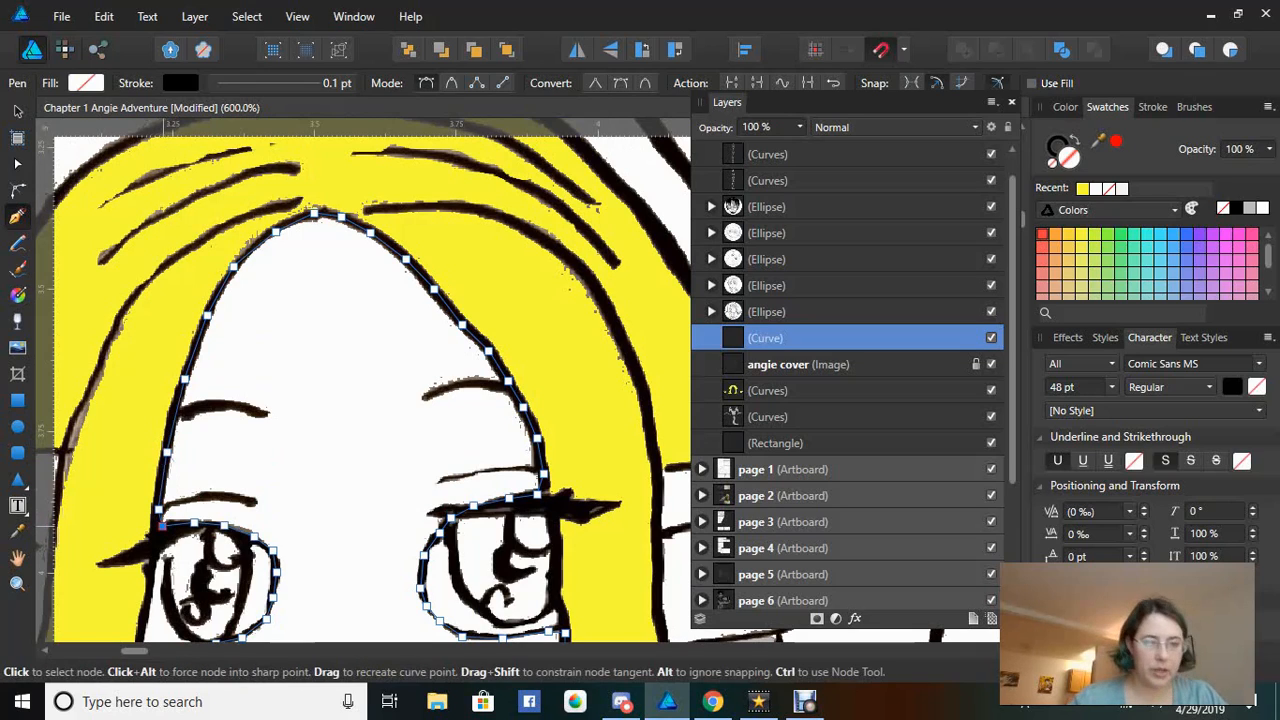
{"action": "left_click", "coordinate": [160, 523]}
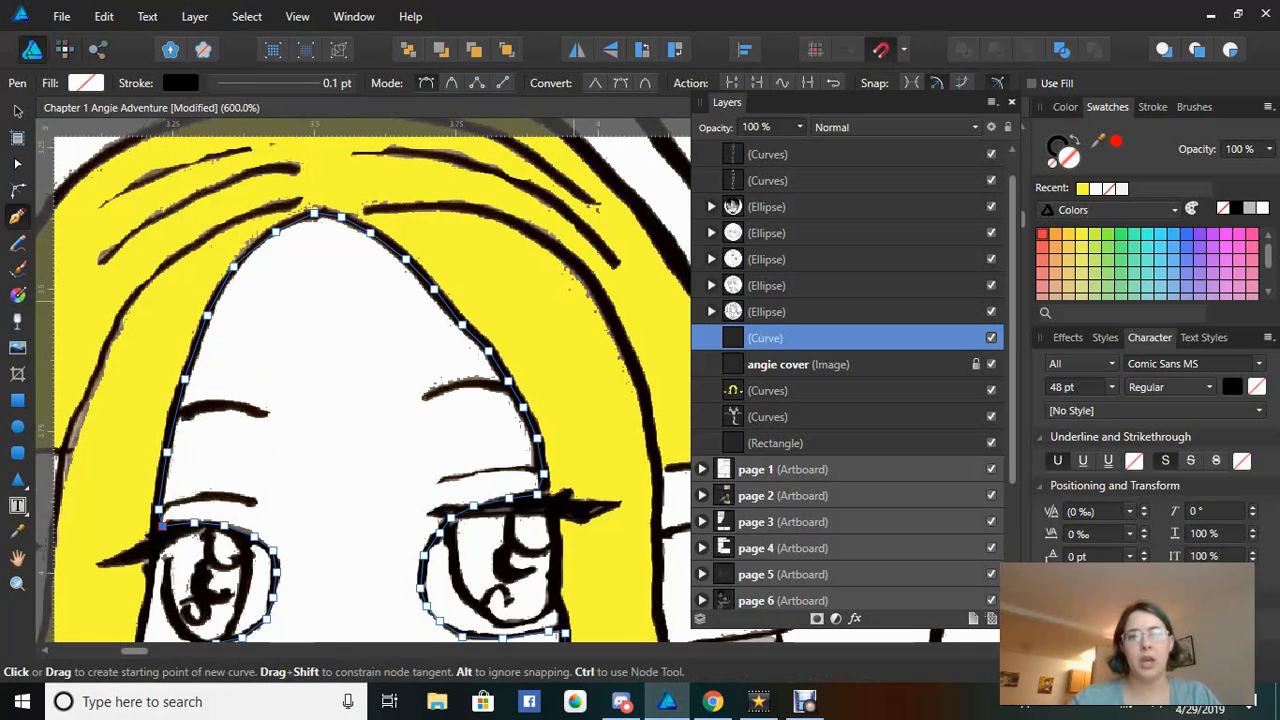
Set the face shape's fill to a pale pink skin tone (H 9, S 68, L 85) on the colour wheel
{"action": "left_click", "coordinate": [86, 83]}
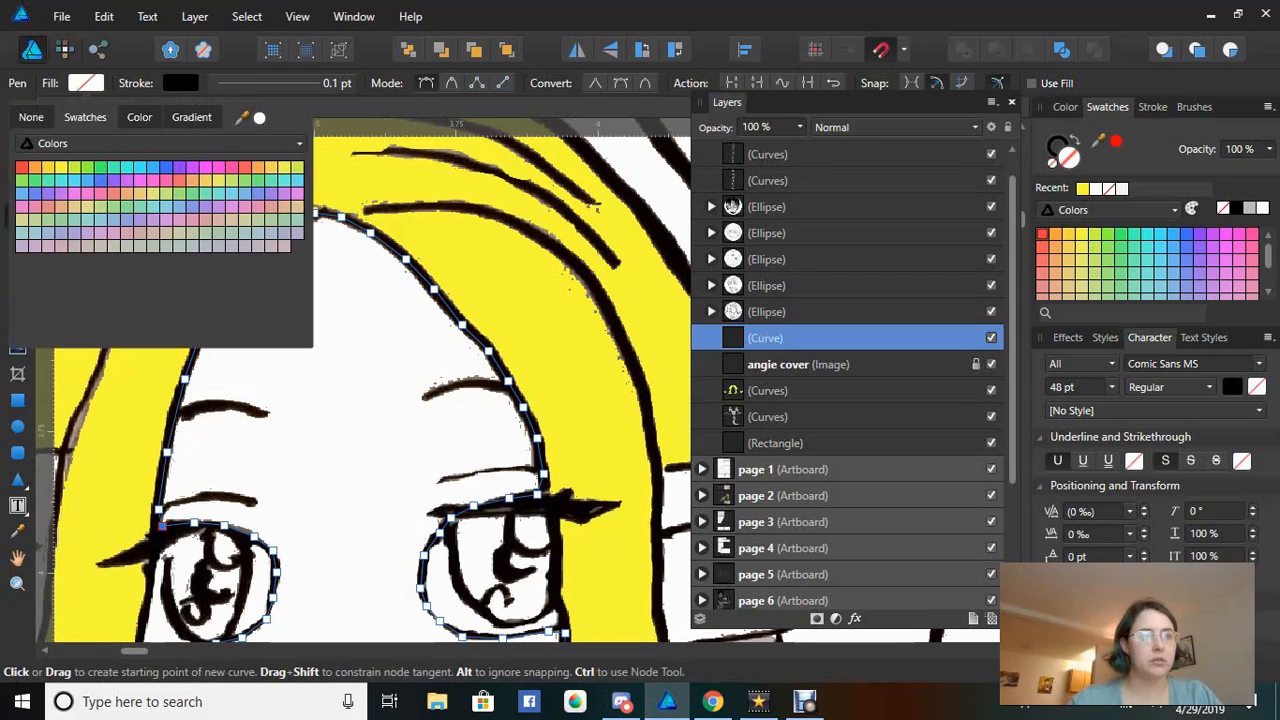
{"action": "left_click", "coordinate": [139, 117]}
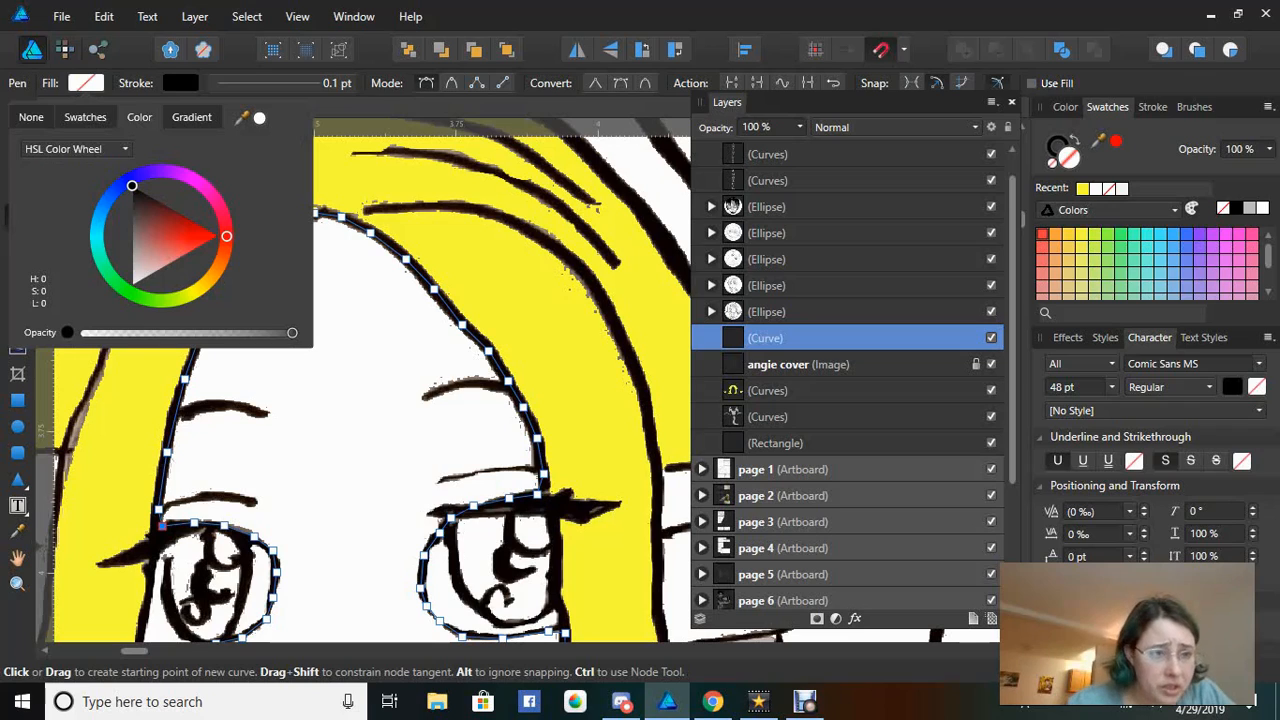
{"action": "left_click", "coordinate": [213, 265]}
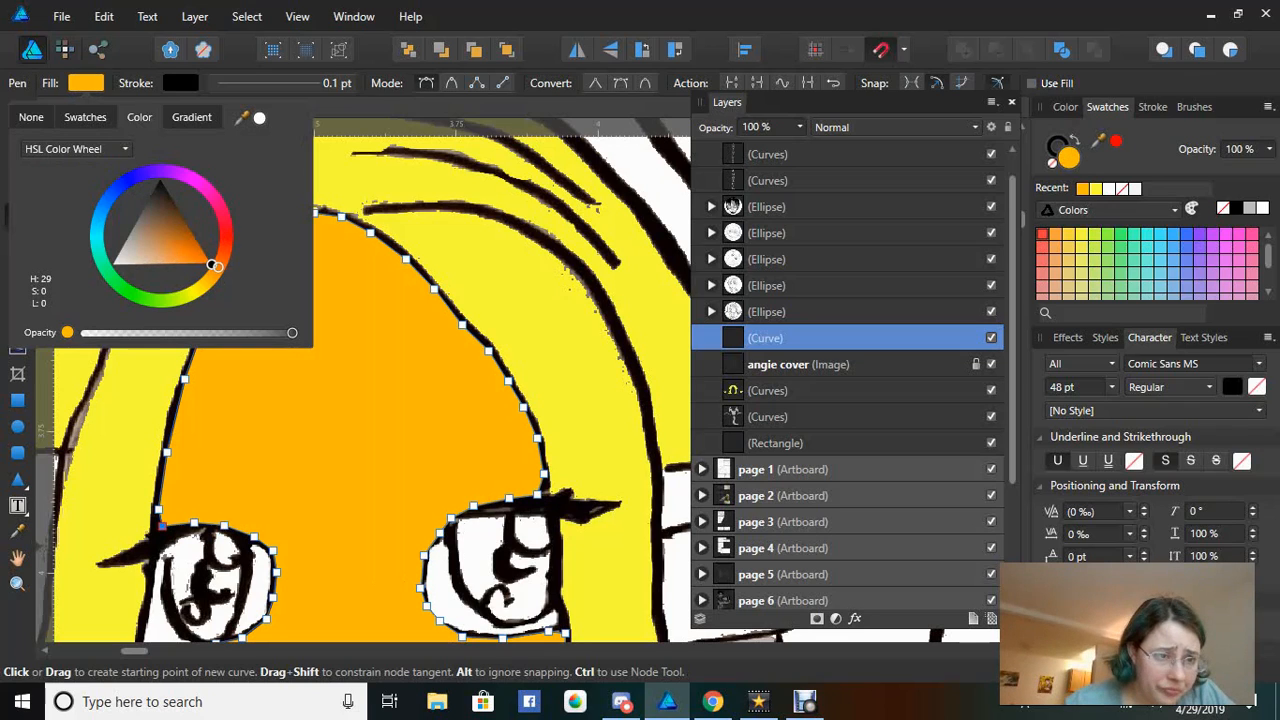
{"action": "left_click_drag", "start_coordinate": [213, 265], "coordinate": [219, 266]}
{"action": "left_click", "coordinate": [155, 250]}
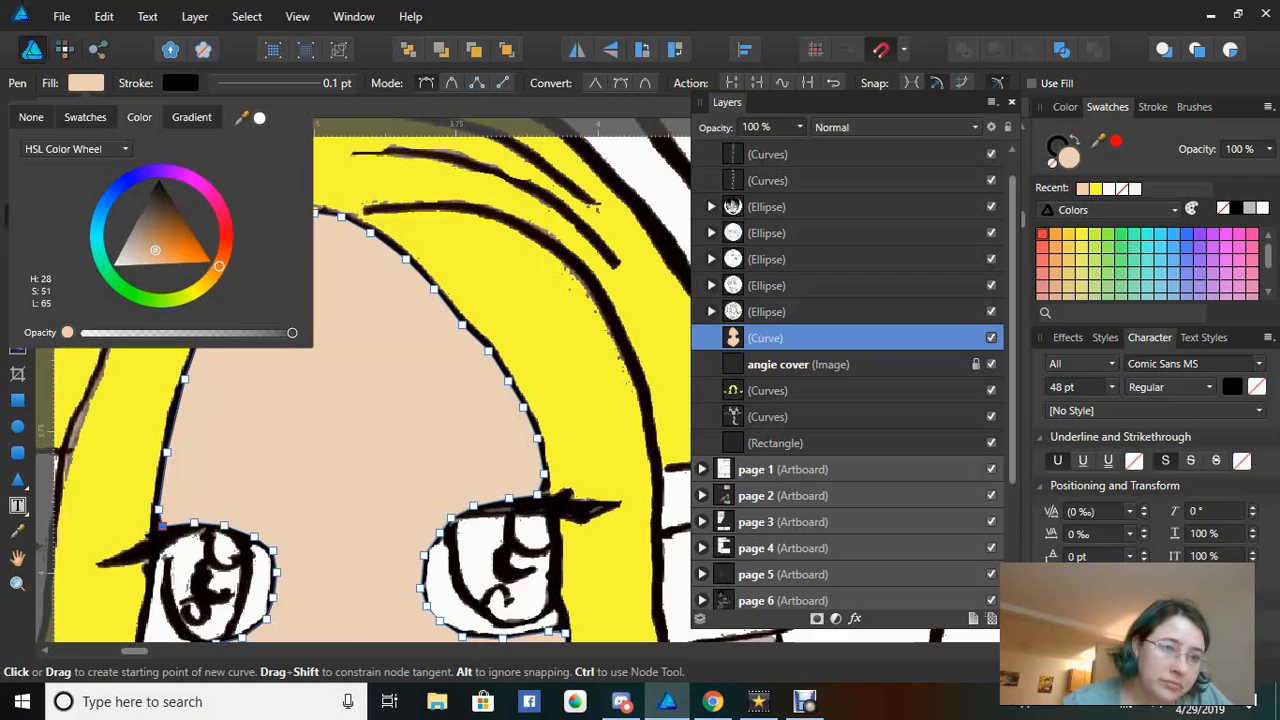
{"action": "mouse_move", "coordinate": [155, 250]}
{"action": "left_mouse_down"}
{"action": "mouse_move", "coordinate": [143, 245]}
{"action": "mouse_move", "coordinate": [159, 261]}
{"action": "left_mouse_up"}
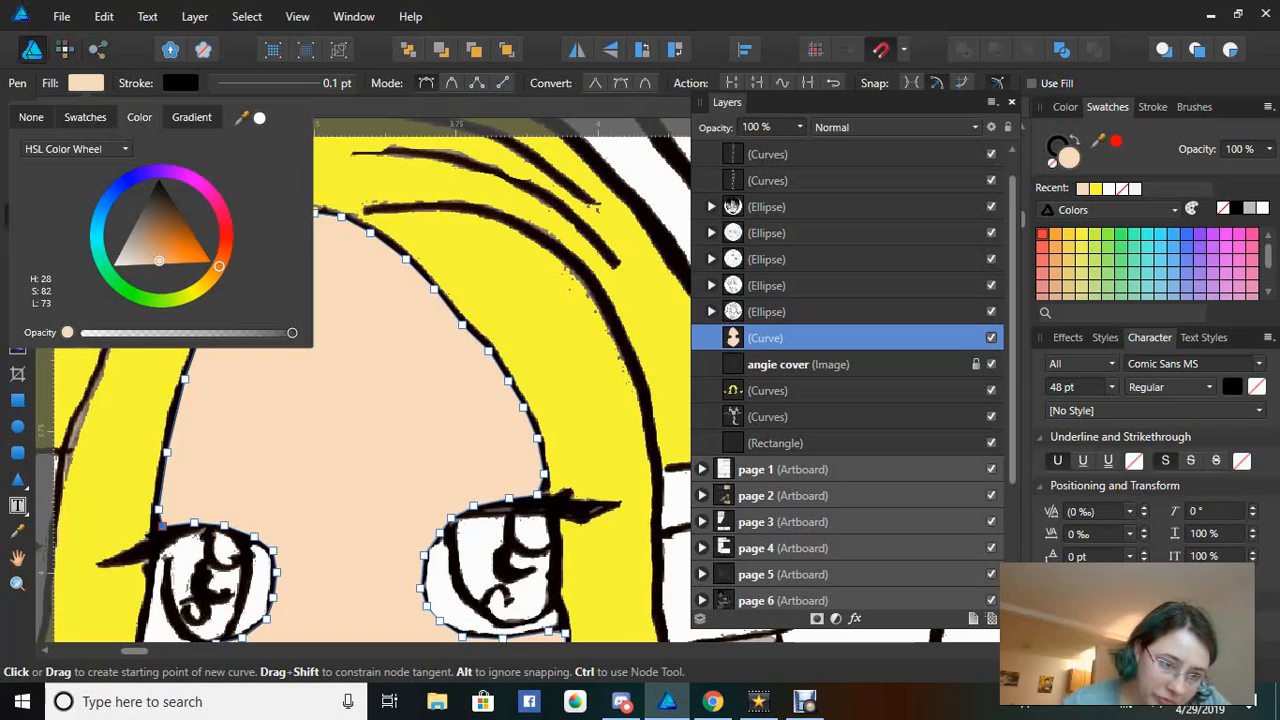
{"action": "left_click_drag", "start_coordinate": [159, 261], "coordinate": [146, 260]}
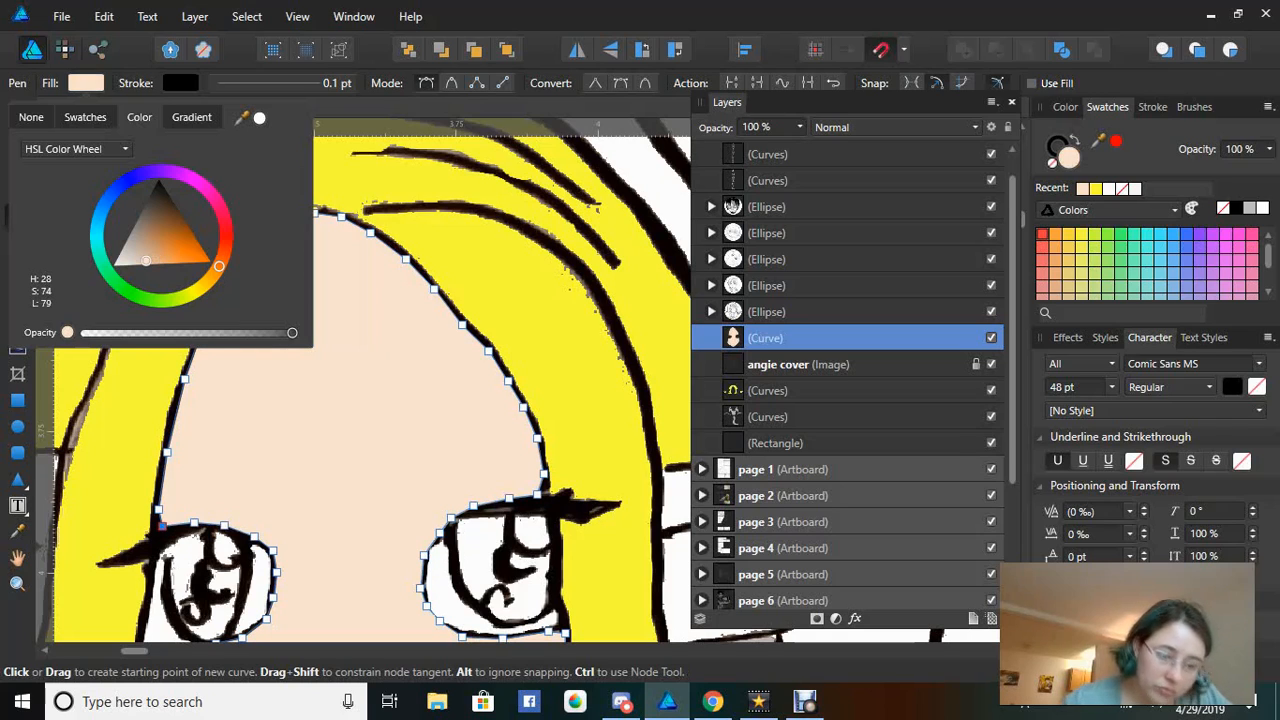
{"action": "left_click_drag", "start_coordinate": [219, 266], "coordinate": [226, 245]}
{"action": "left_click_drag", "start_coordinate": [154, 265], "coordinate": [145, 268]}
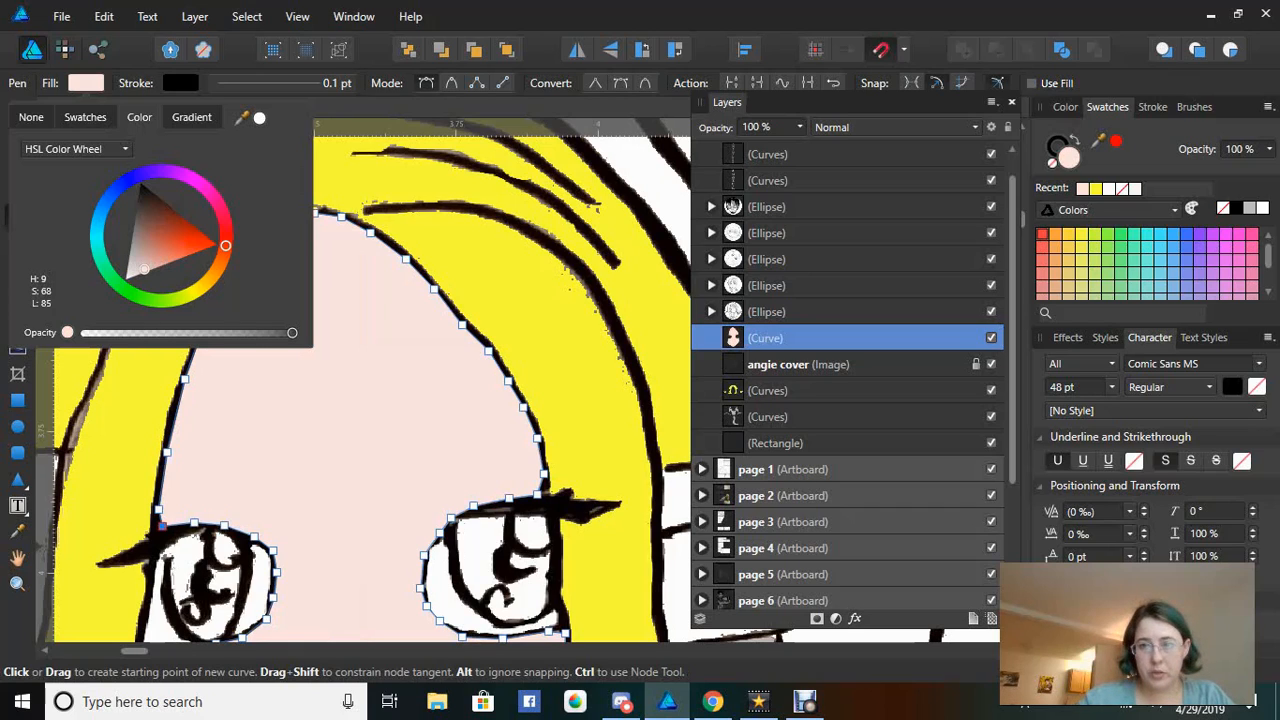
{"action": "left_click", "coordinate": [1012, 330]}
{"action": "scroll", "coordinate": [1012, 330], "scroll_direction": "down", "scroll_amount": 1}
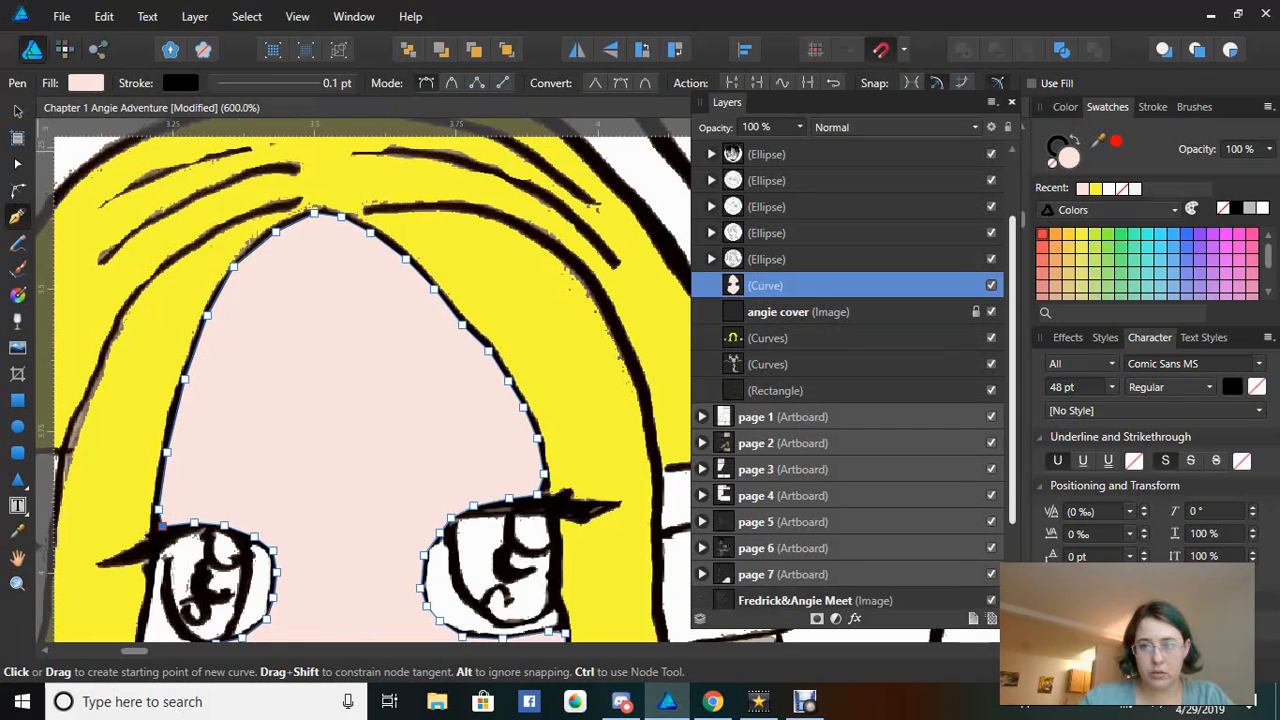
{"action": "scroll", "coordinate": [370, 385], "scroll_direction": "down", "scroll_amount": 8}
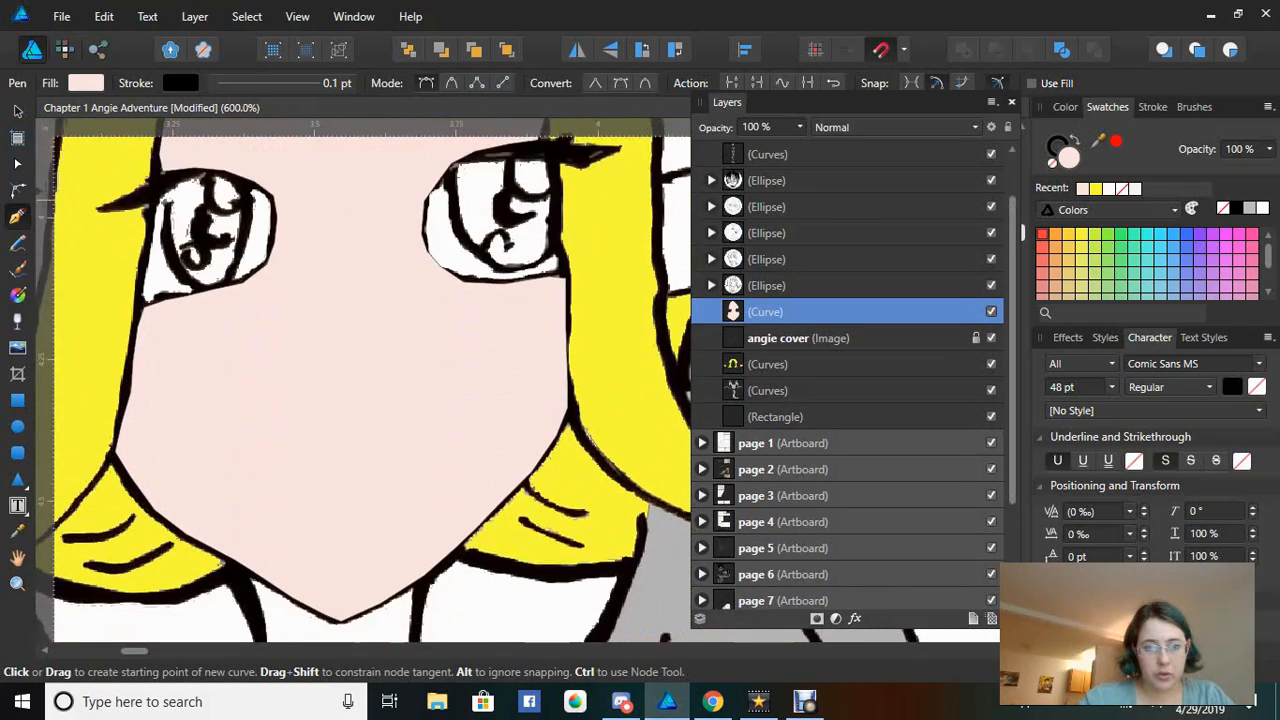
{"action": "scroll", "coordinate": [370, 385], "scroll_direction": "up", "scroll_amount": 5}
{"action": "scroll", "coordinate": [370, 385], "scroll_direction": "down", "scroll_amount": 6}
{"action": "scroll", "coordinate": [370, 385], "scroll_direction": "up", "scroll_amount": 5}
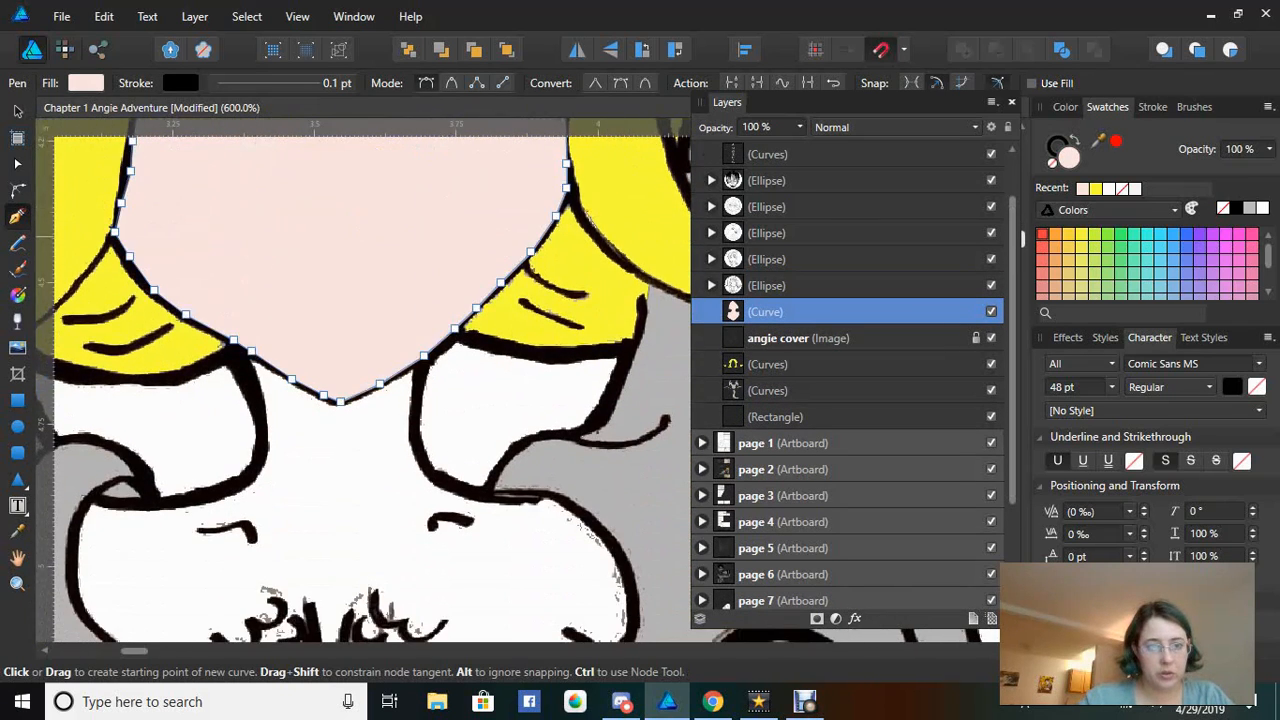
{"action": "scroll", "coordinate": [370, 385], "scroll_direction": "down", "scroll_amount": 4}
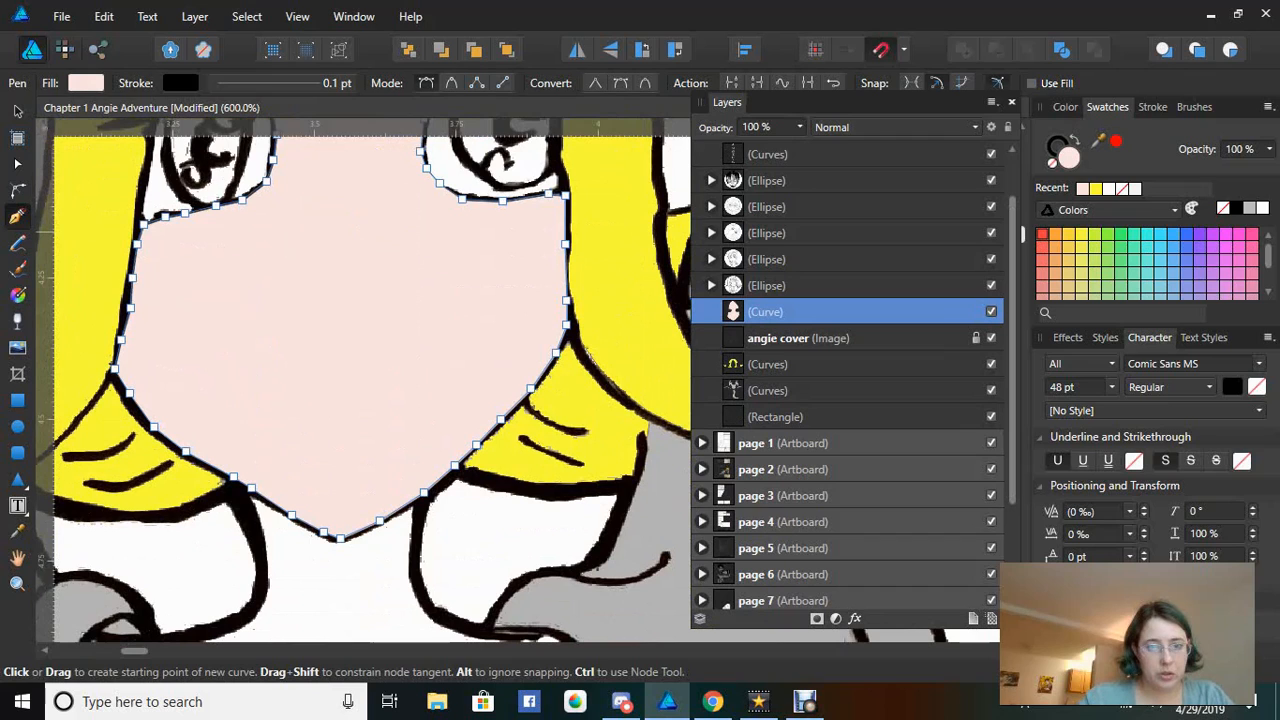
{"action": "scroll", "coordinate": [370, 385], "scroll_direction": "up", "scroll_amount": 2}
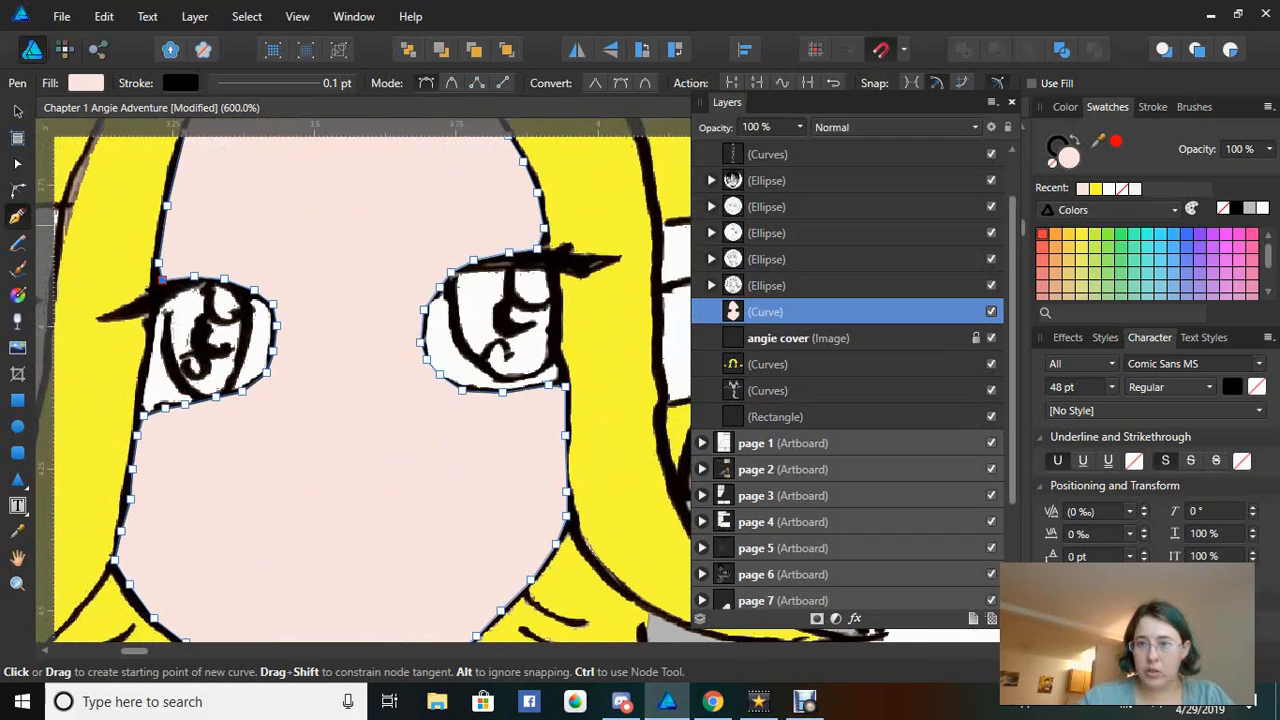
Raise the face fill's lightness to a near-white pink (H 9, S 65, L 93)
{"action": "left_click", "coordinate": [86, 83]}
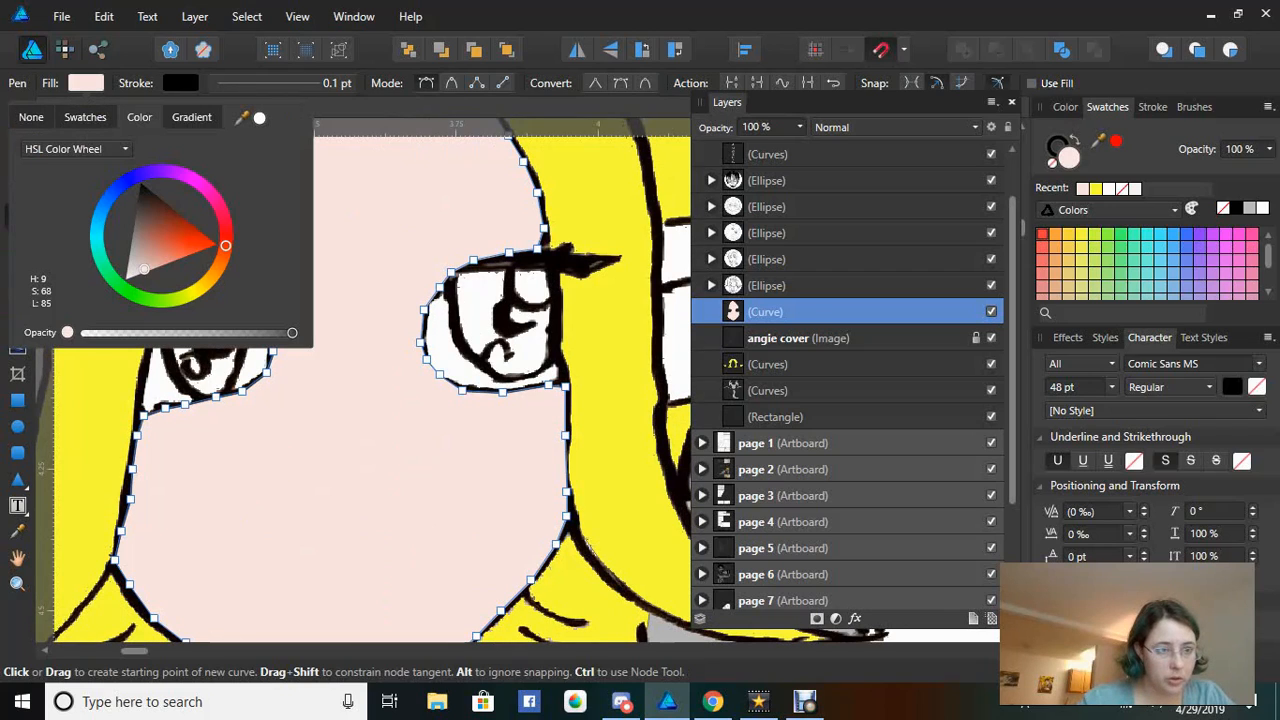
{"action": "left_click_drag", "start_coordinate": [144, 269], "coordinate": [138, 272]}
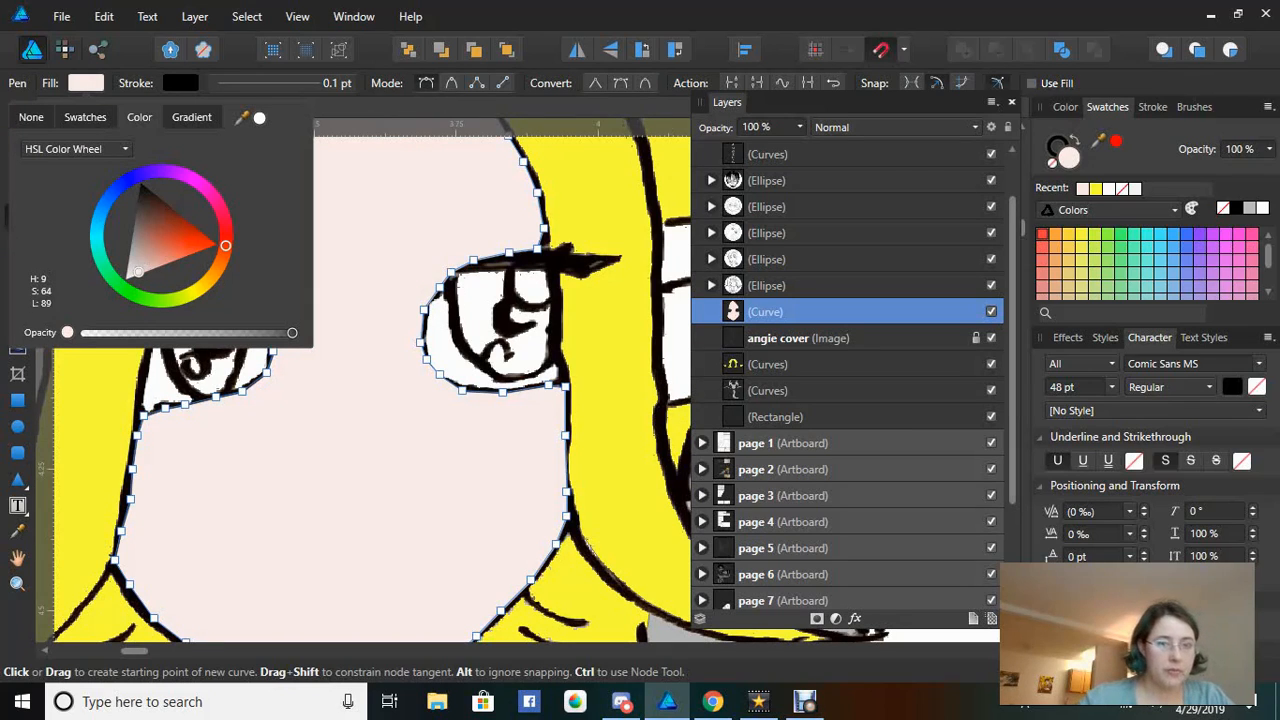
{"action": "left_click_drag", "start_coordinate": [138, 272], "coordinate": [133, 275]}
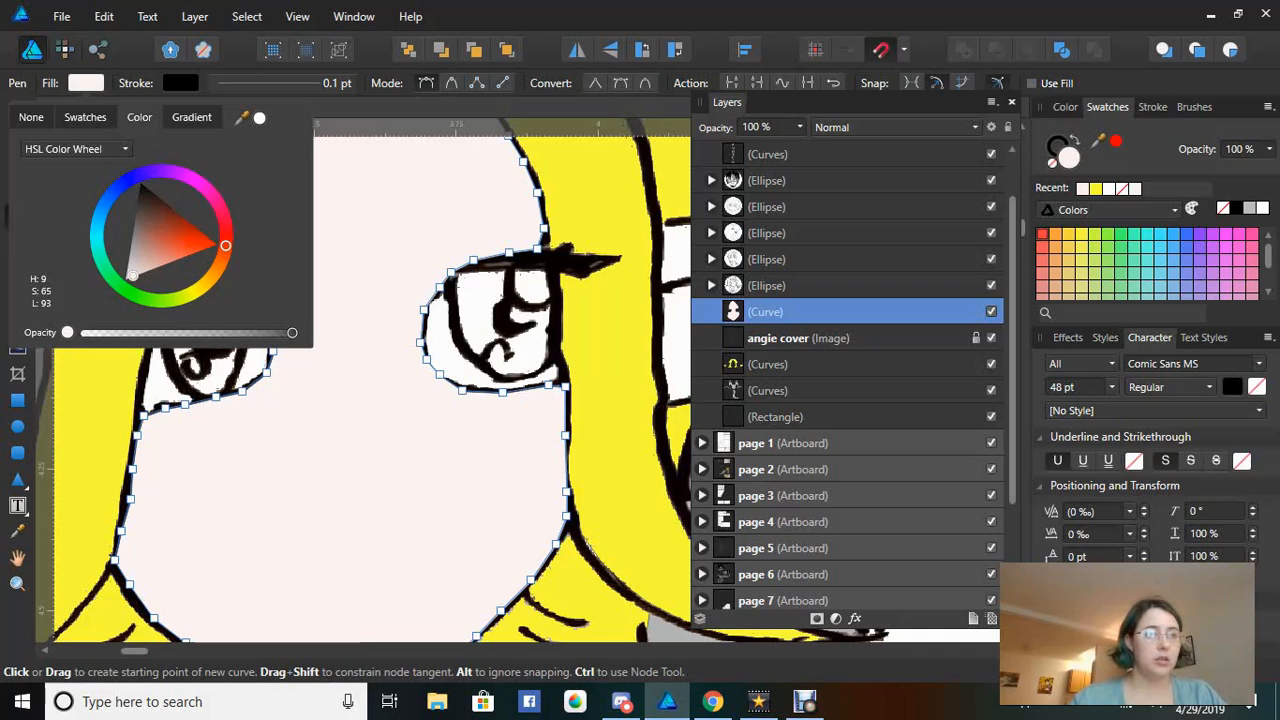
{"action": "left_click", "coordinate": [477, 300]}
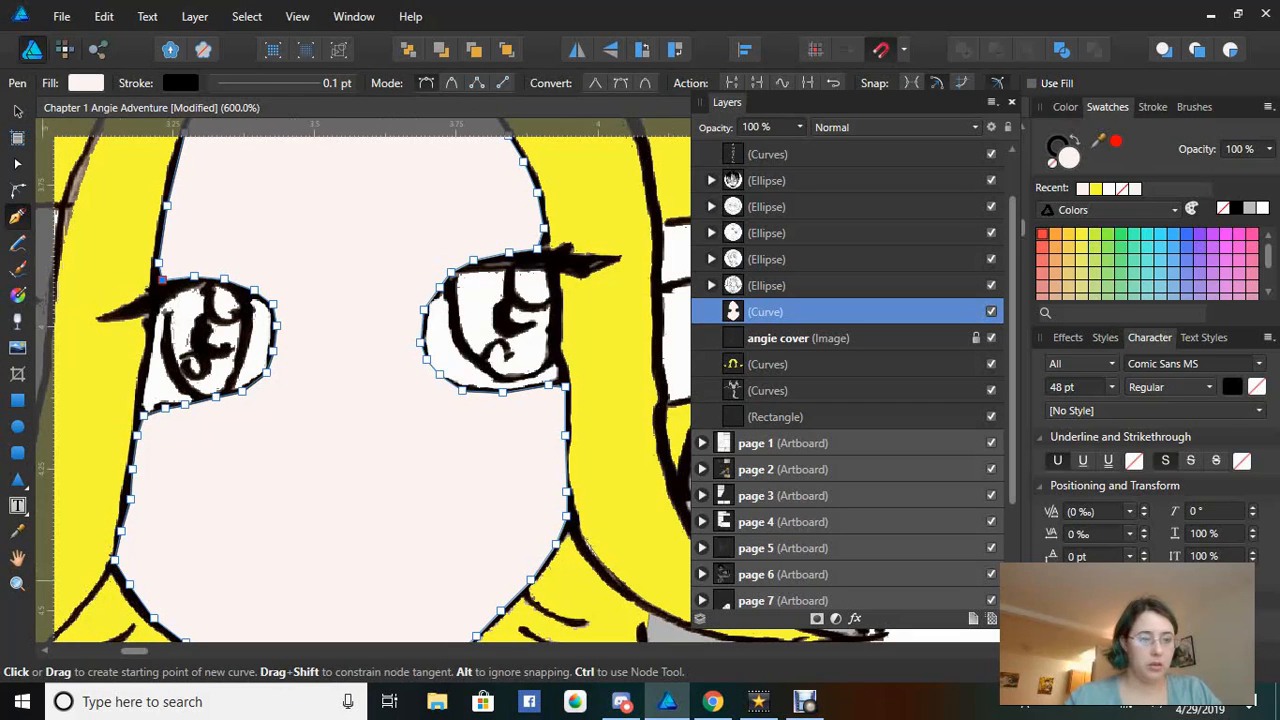
{"action": "left_click", "coordinate": [17, 583]}
Zoom out to 300% and hide the face curve layer to reveal the smiling mouth
{"action": "right_click", "coordinate": [100, 461]}
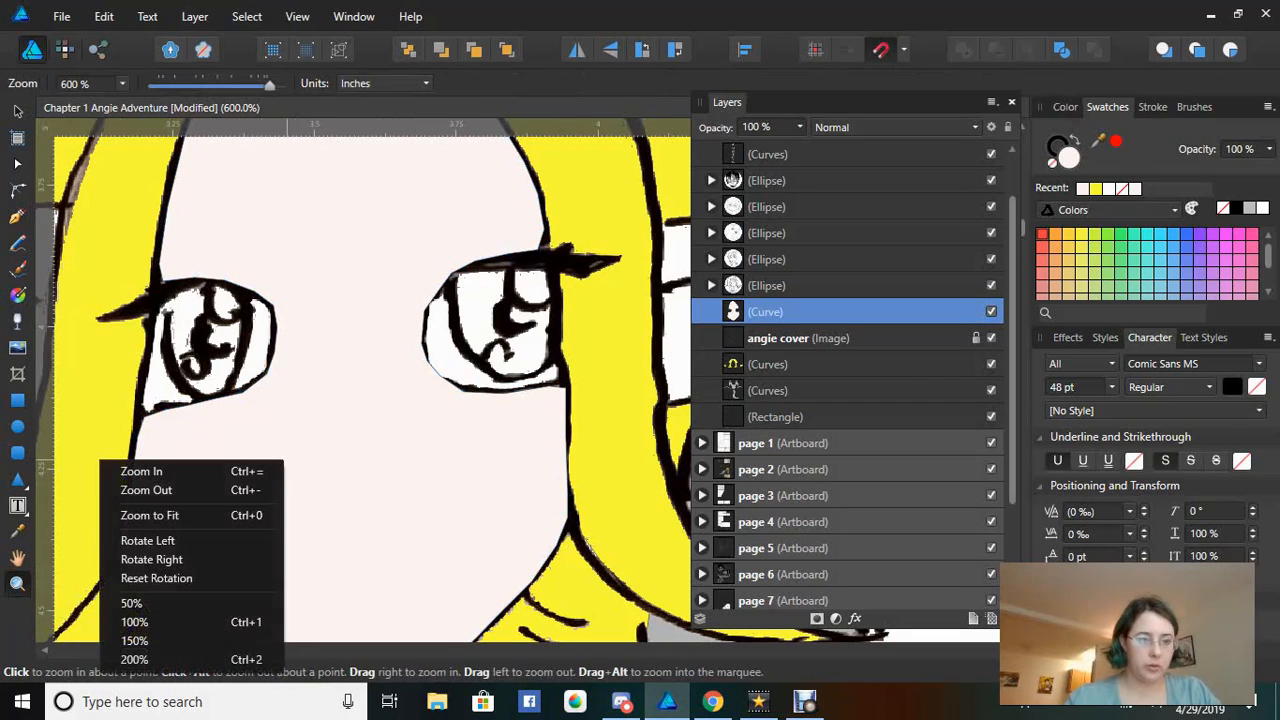
{"action": "left_click", "coordinate": [146, 490]}
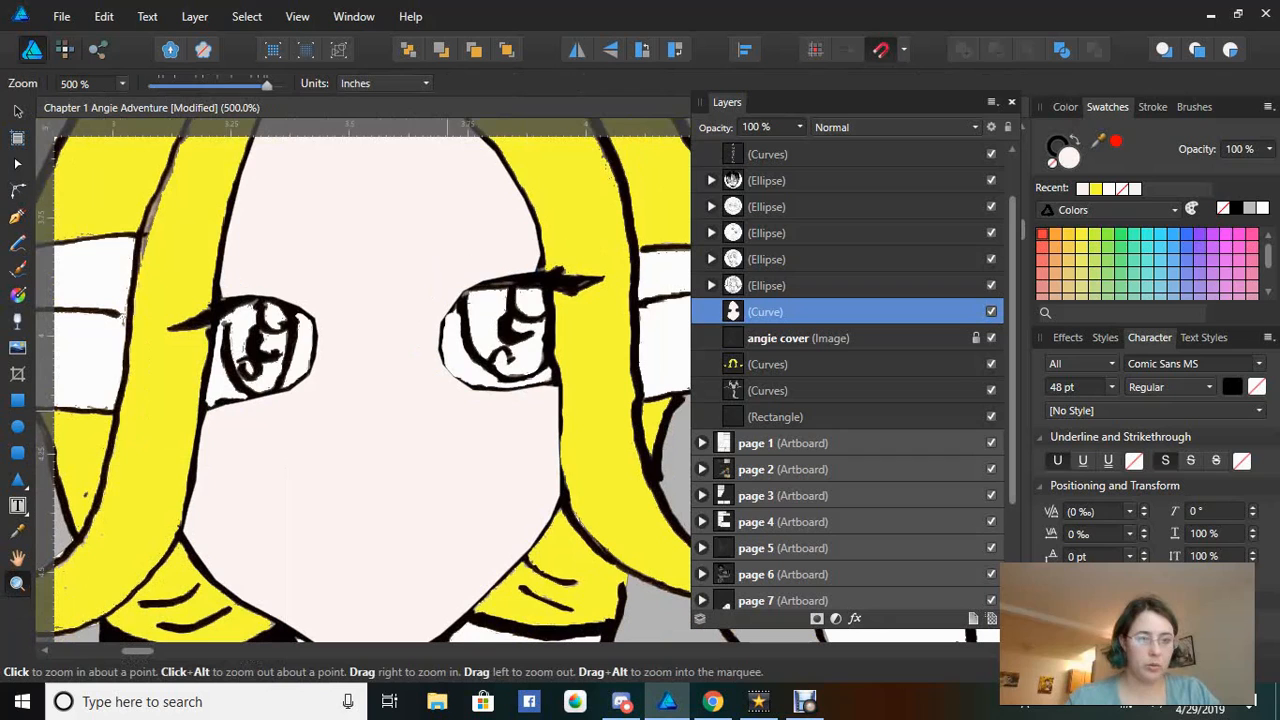
{"action": "right_click", "coordinate": [260, 412]}
{"action": "left_click", "coordinate": [300, 441]}
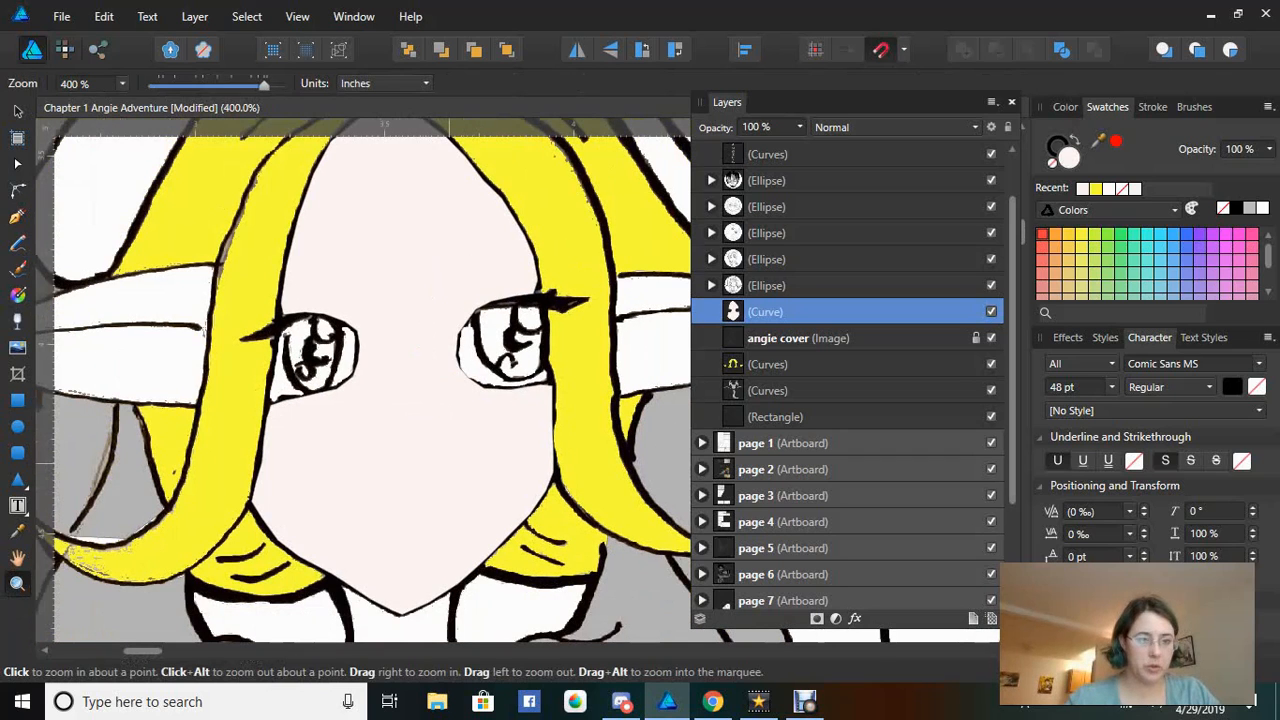
{"action": "right_click", "coordinate": [263, 466]}
{"action": "left_click", "coordinate": [309, 494]}
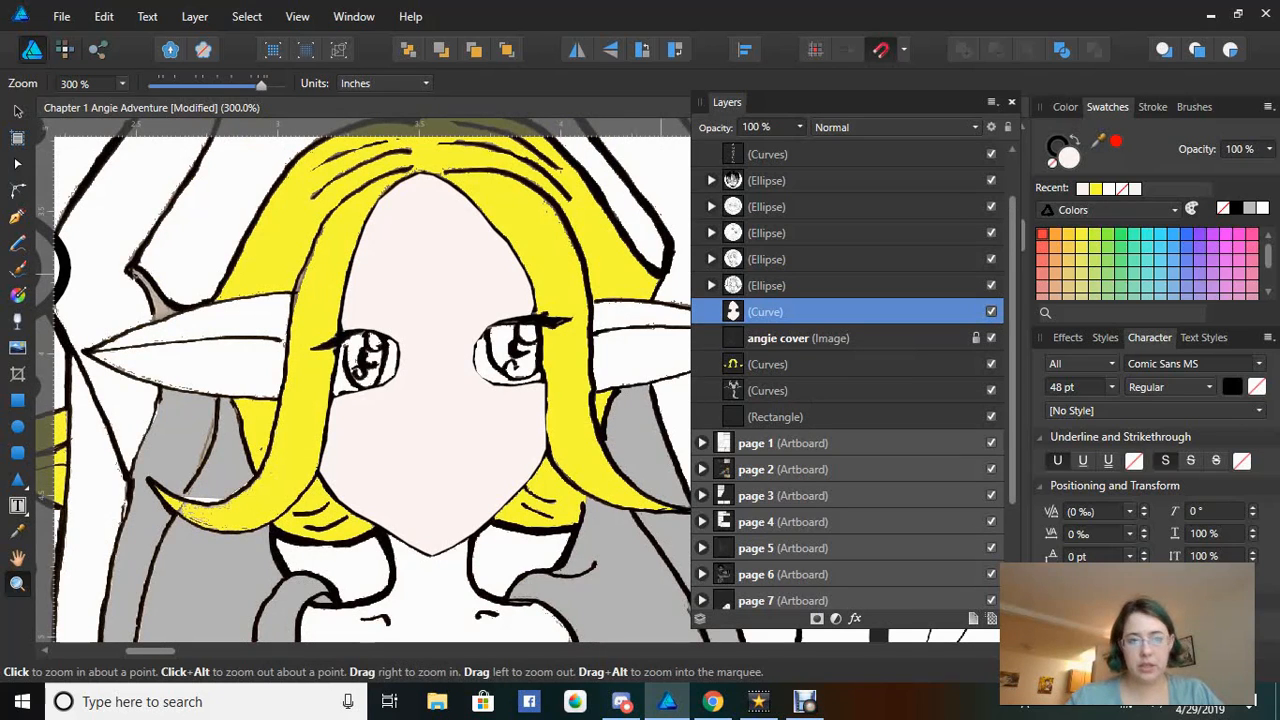
{"action": "left_click", "coordinate": [991, 311]}
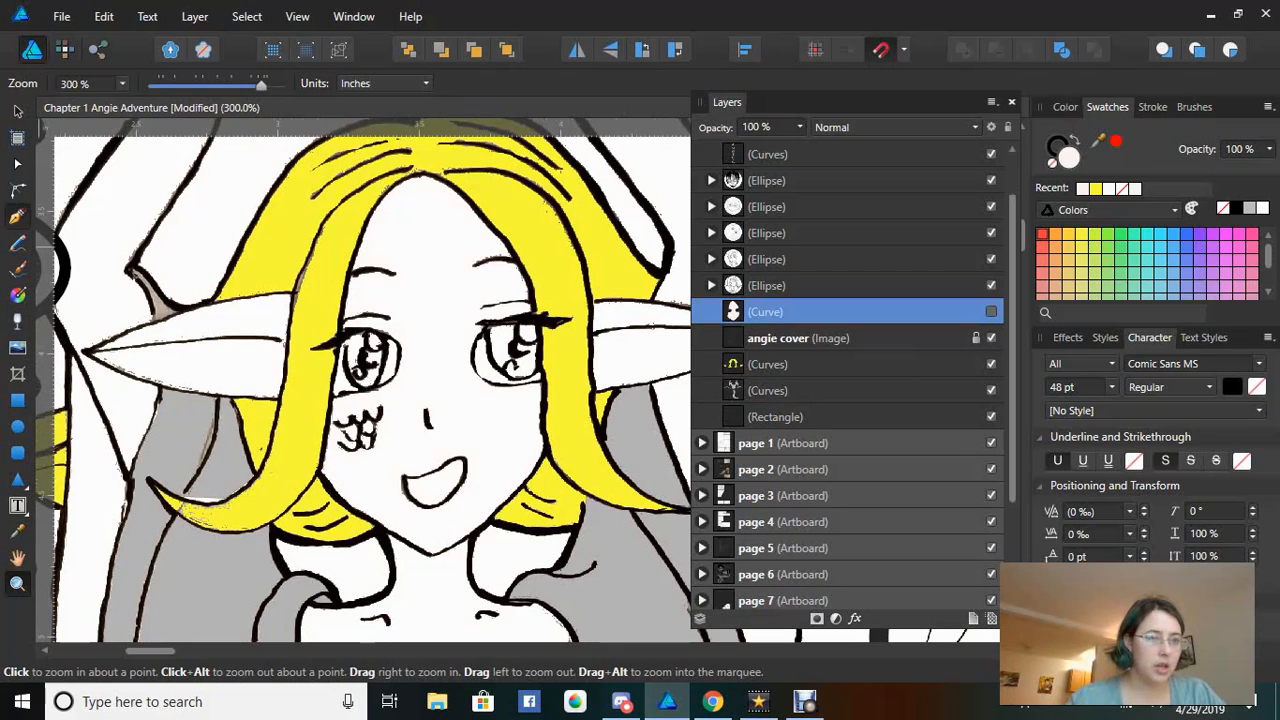
With the Pen tool, trace a closed curve along the mouth's lower lip and upper edge
{"action": "left_click", "coordinate": [17, 217]}
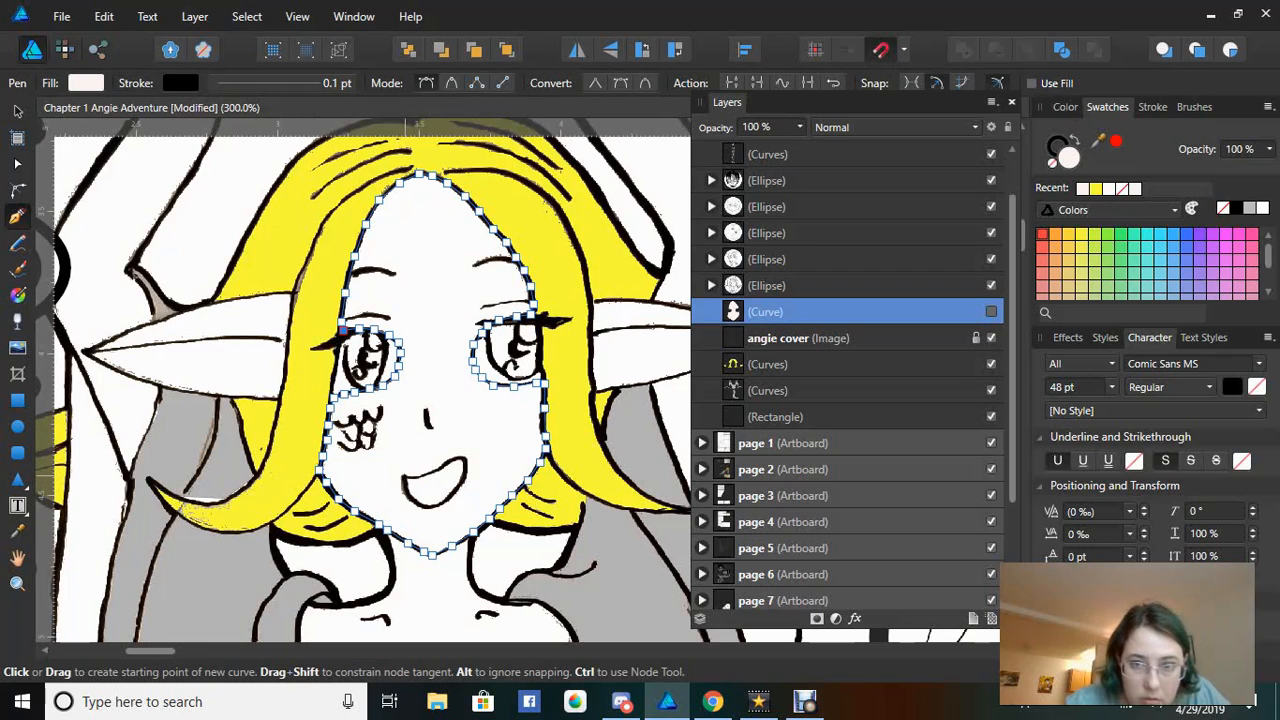
{"action": "left_click", "coordinate": [405, 485]}
{"action": "left_click", "coordinate": [419, 504]}
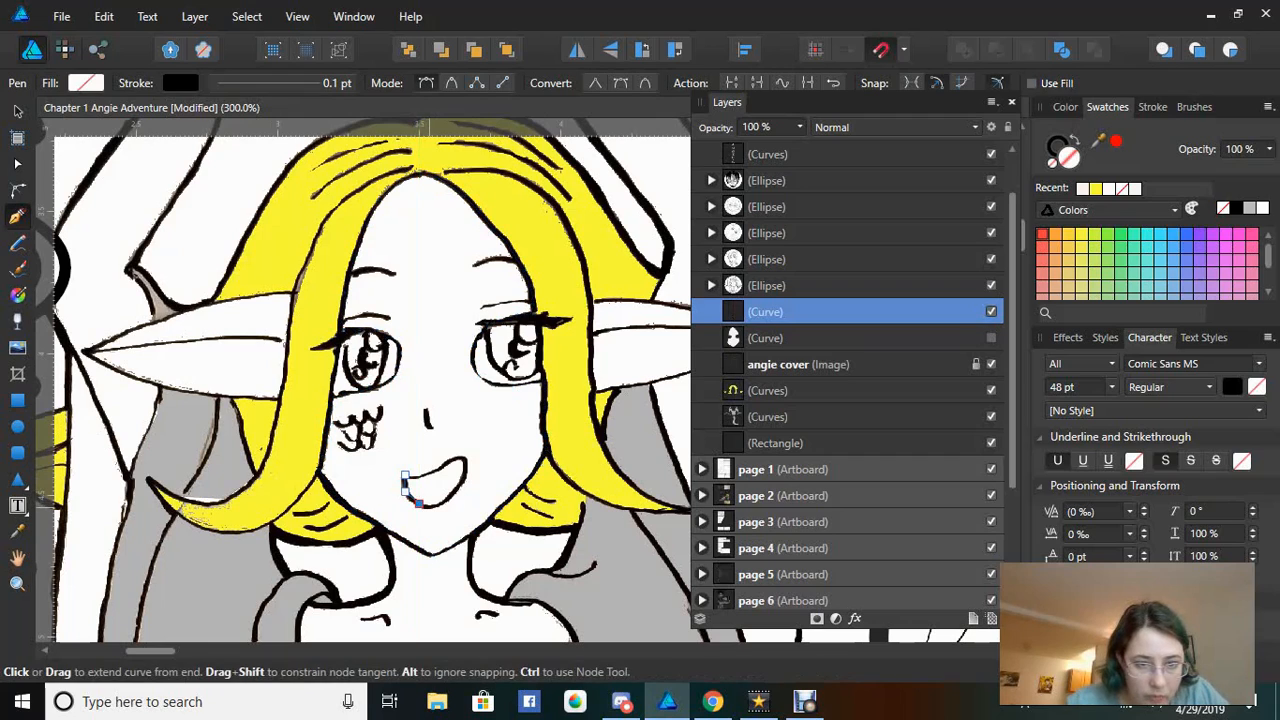
{"action": "left_click", "coordinate": [432, 507]}
{"action": "left_click", "coordinate": [444, 502]}
{"action": "left_click", "coordinate": [456, 492]}
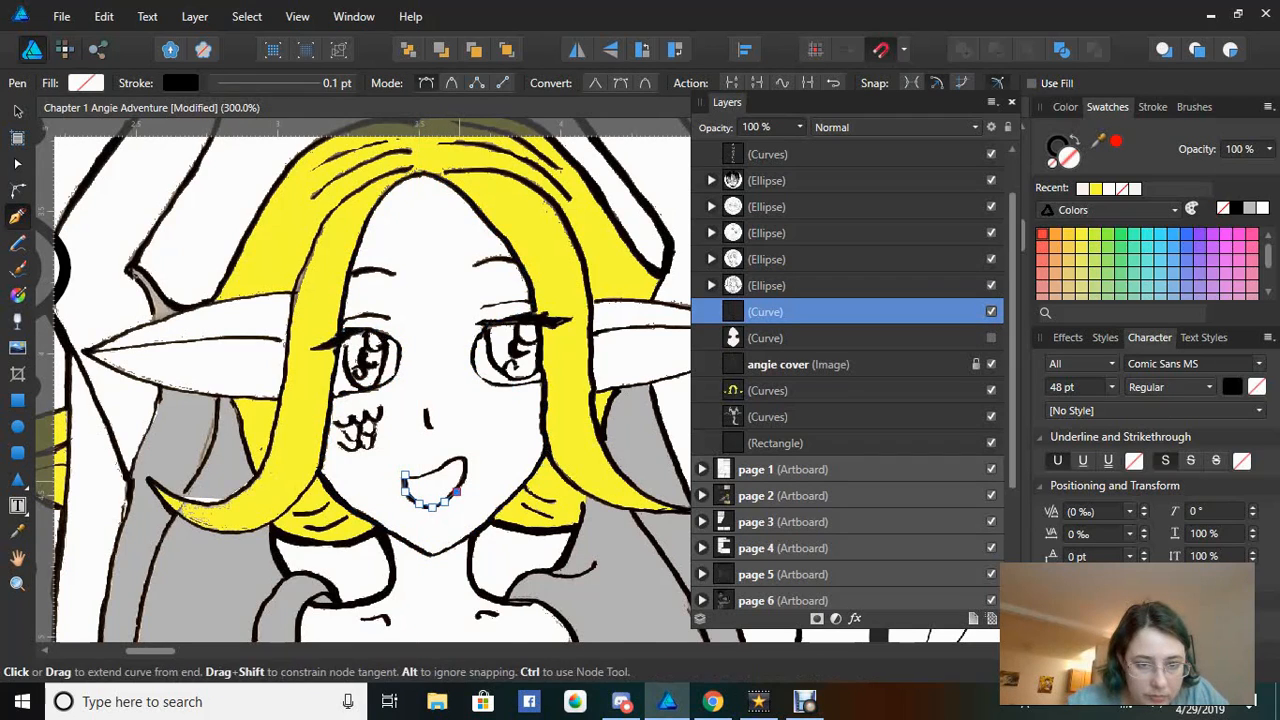
{"action": "left_click", "coordinate": [467, 463]}
{"action": "left_click", "coordinate": [460, 458]}
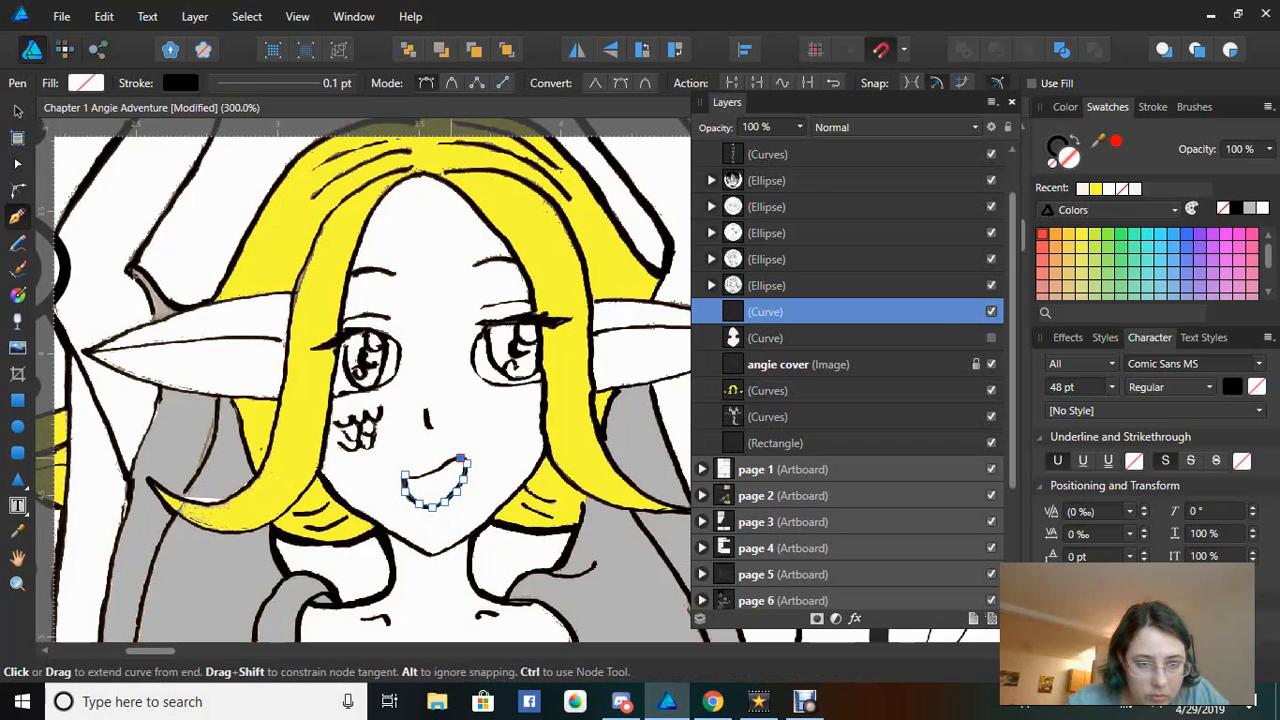
{"action": "left_click", "coordinate": [438, 468]}
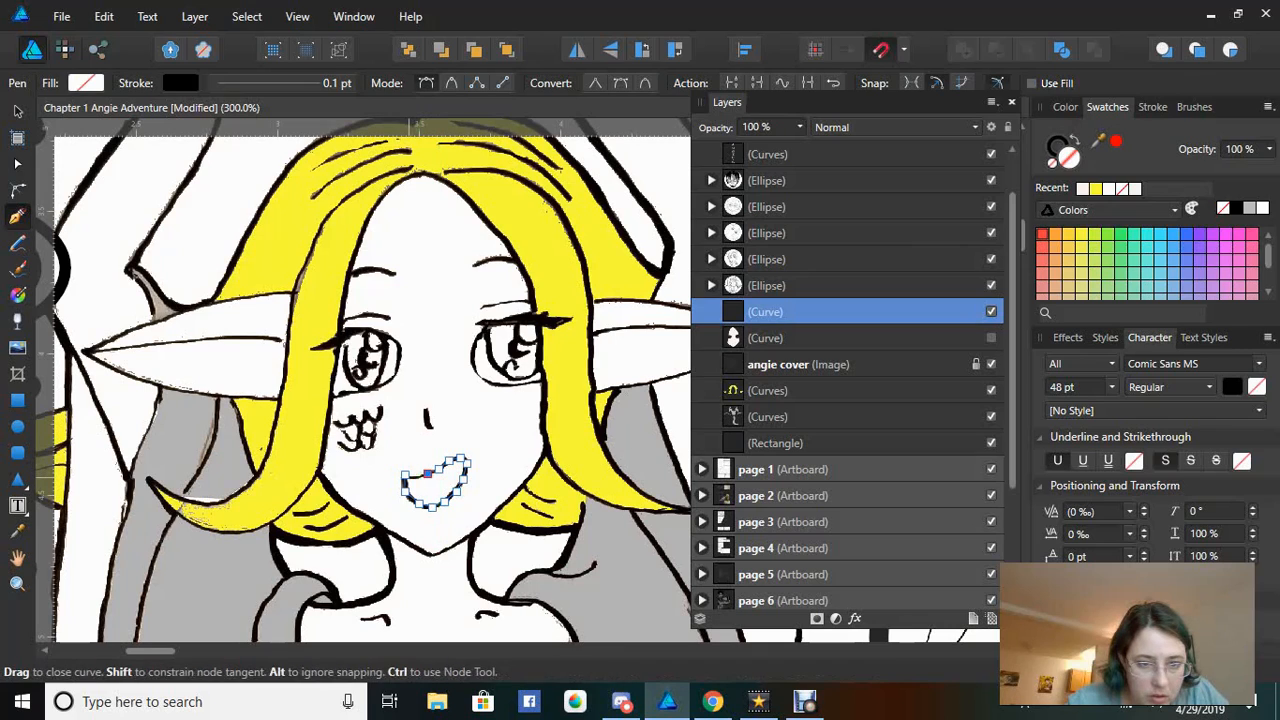
{"action": "left_click", "coordinate": [418, 477]}
{"action": "left_click", "coordinate": [405, 475]}
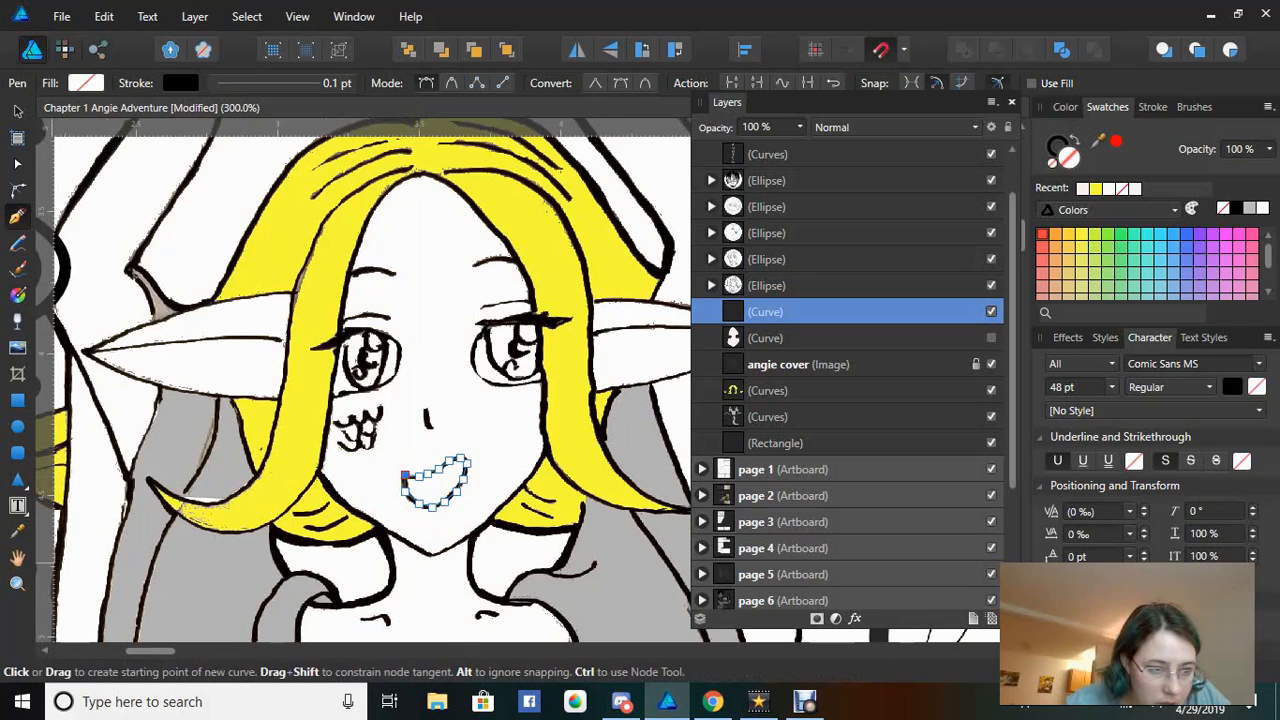
Zoom to 700% on the mouth, check its nodes, and fill it with the pale skin-tone swatch
{"action": "key", "text": "z"}
{"action": "left_click", "coordinate": [418, 497]}
{"action": "left_click", "coordinate": [418, 497]}
{"action": "left_click", "coordinate": [418, 497]}
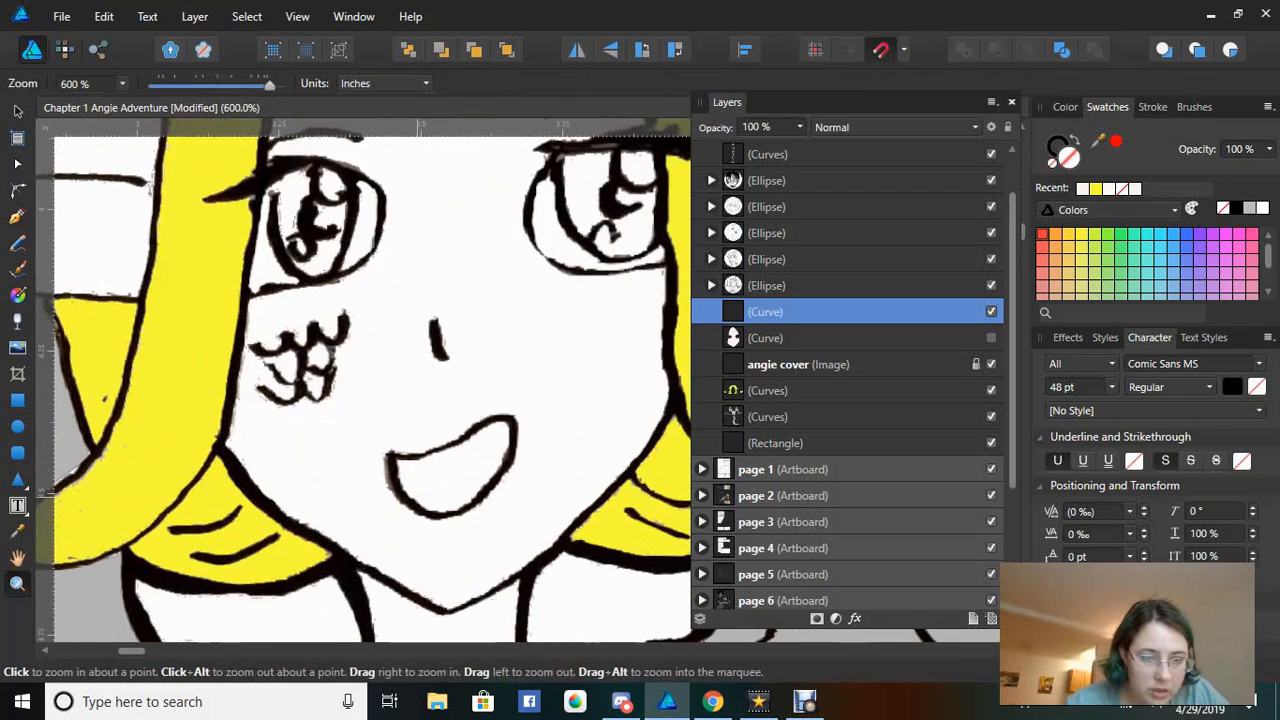
{"action": "left_click", "coordinate": [418, 497]}
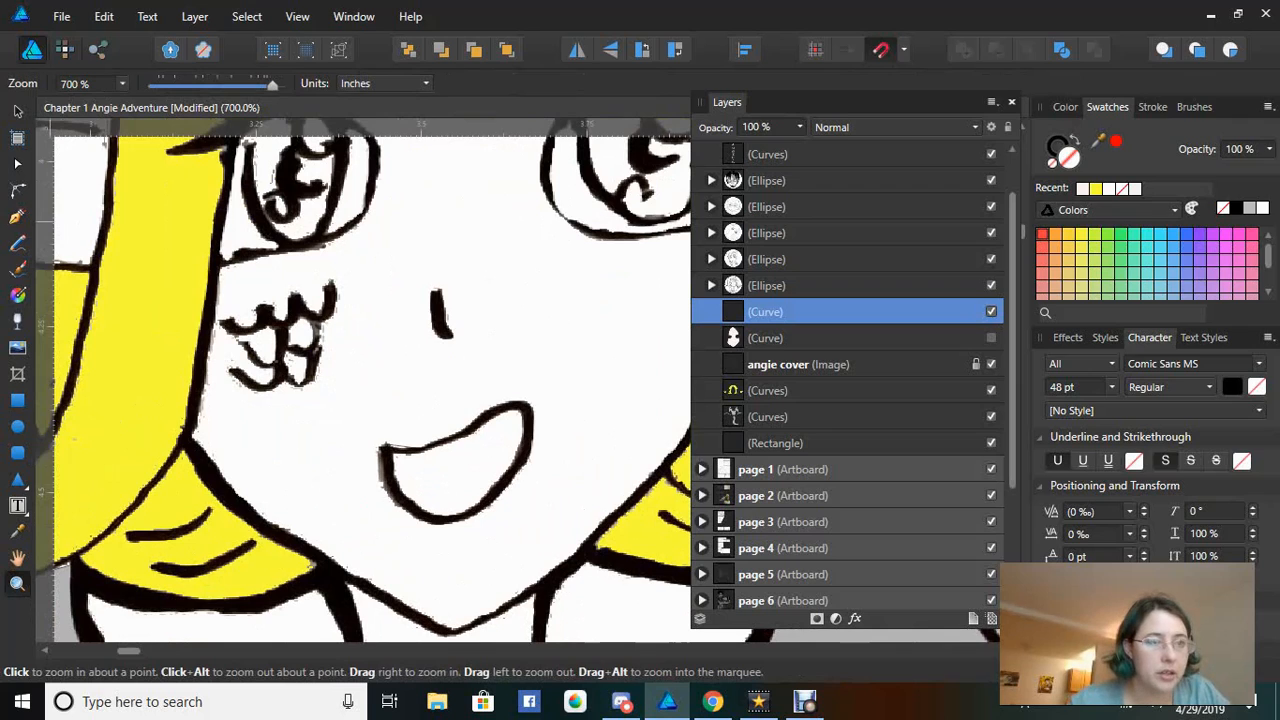
{"action": "left_click", "coordinate": [17, 216]}
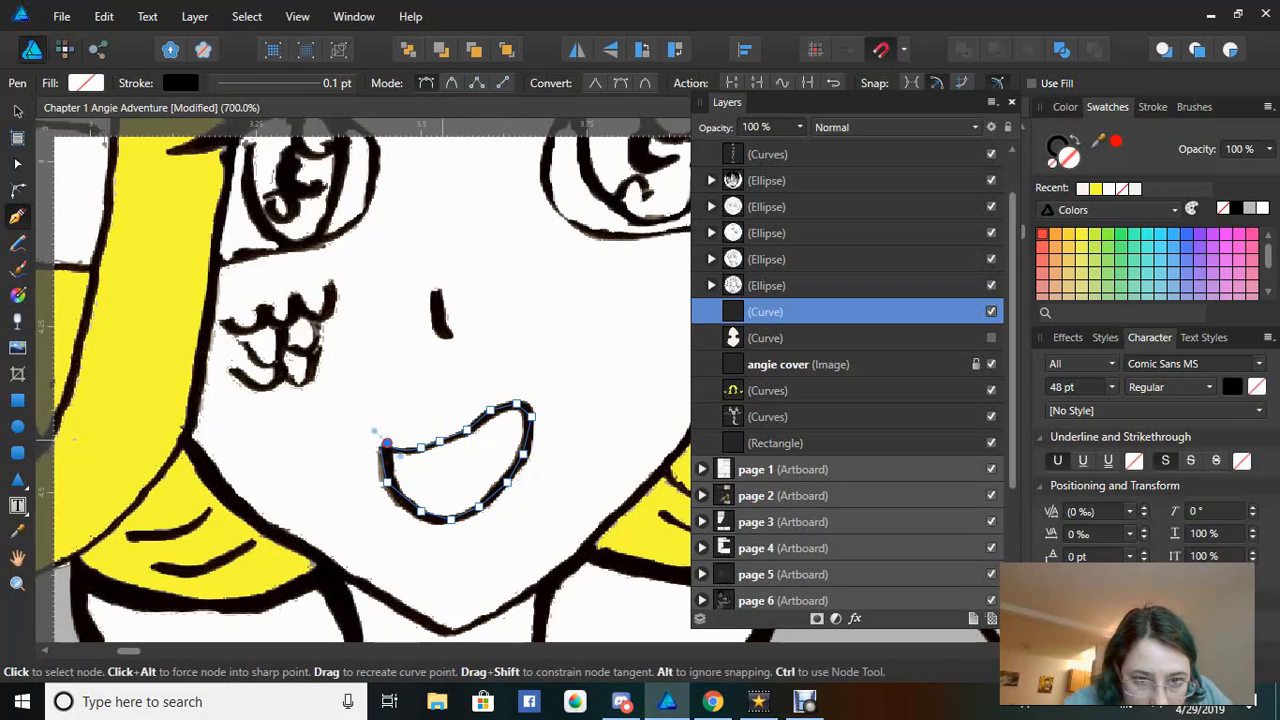
{"action": "left_click", "coordinate": [440, 441]}
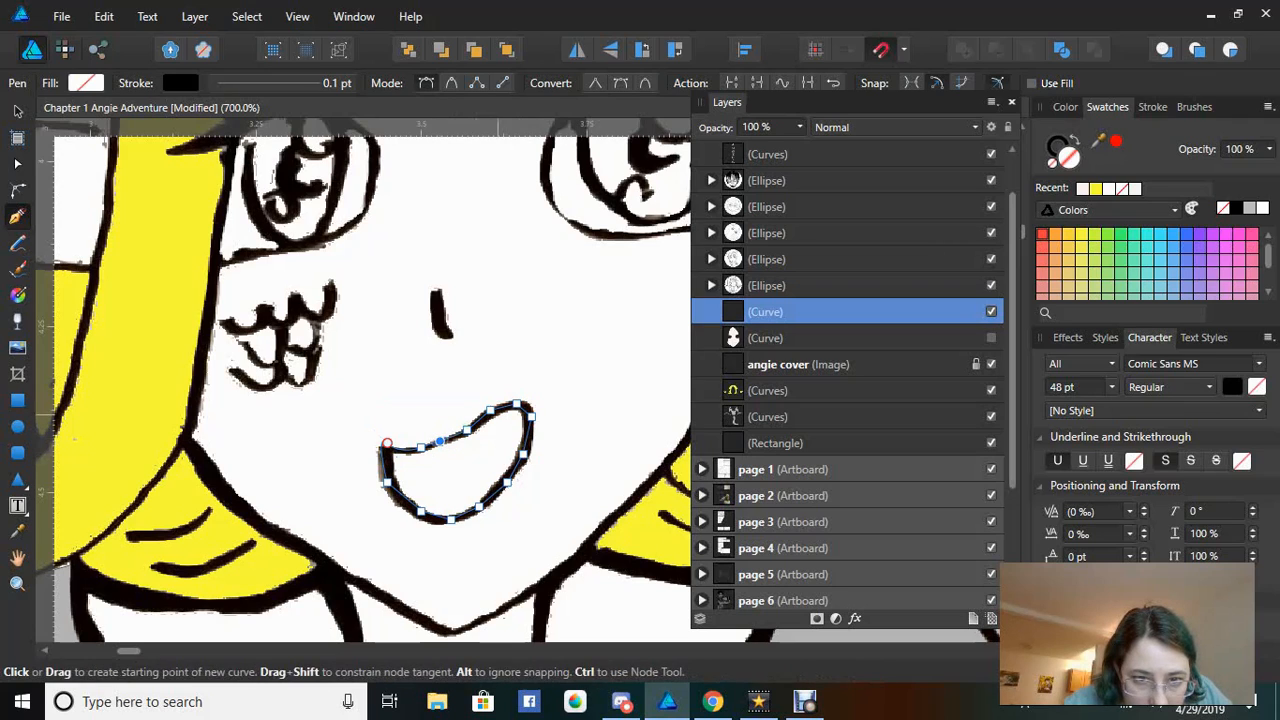
{"action": "left_click", "coordinate": [507, 482]}
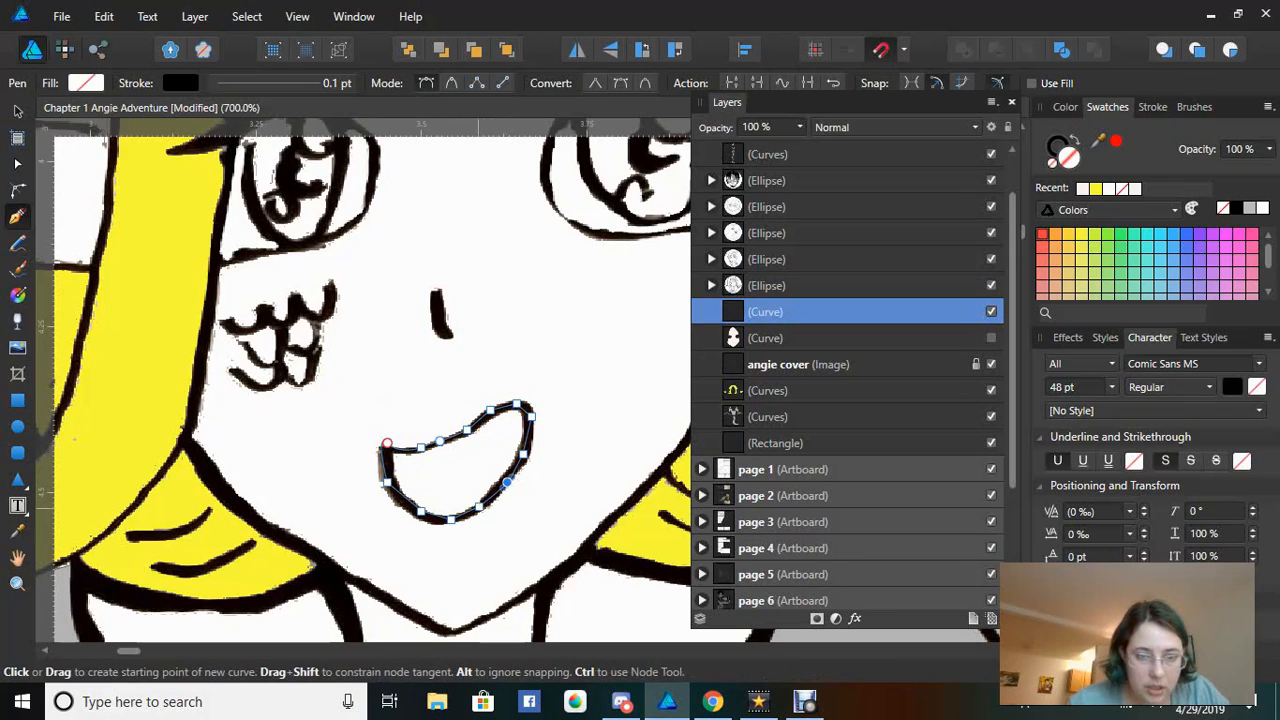
{"action": "left_click", "coordinate": [450, 519]}
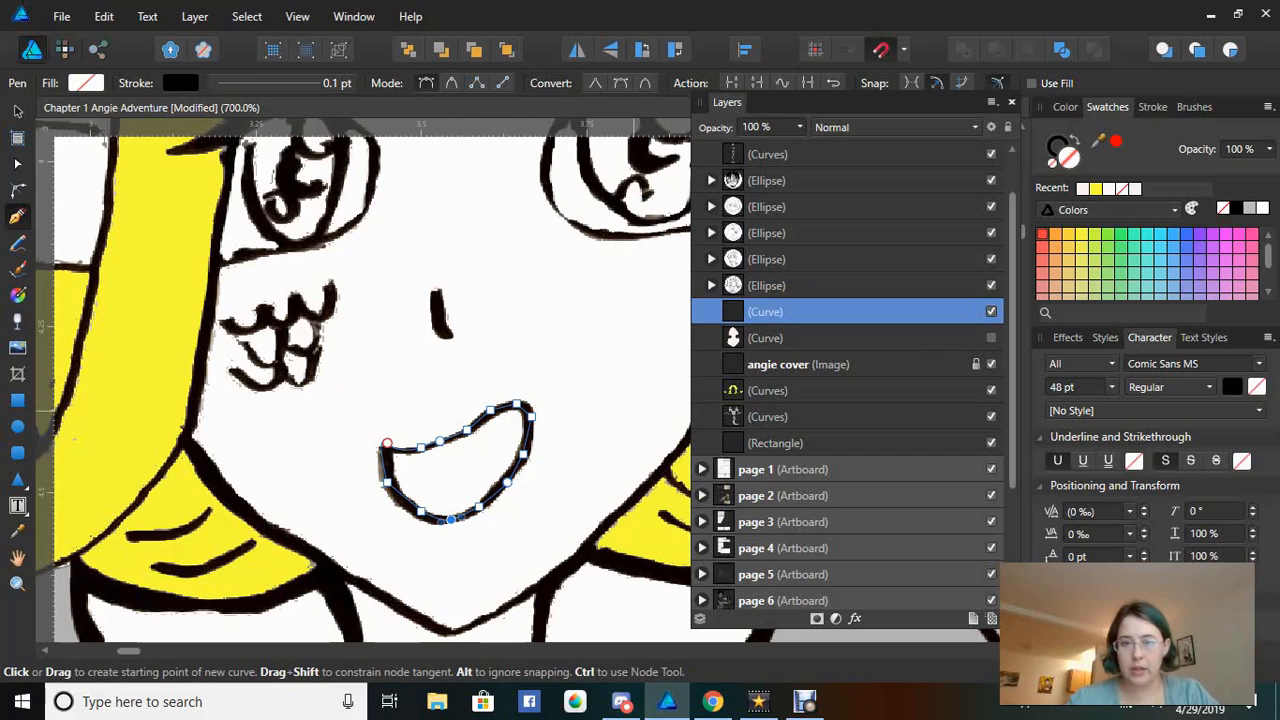
{"action": "left_click", "coordinate": [1083, 189]}
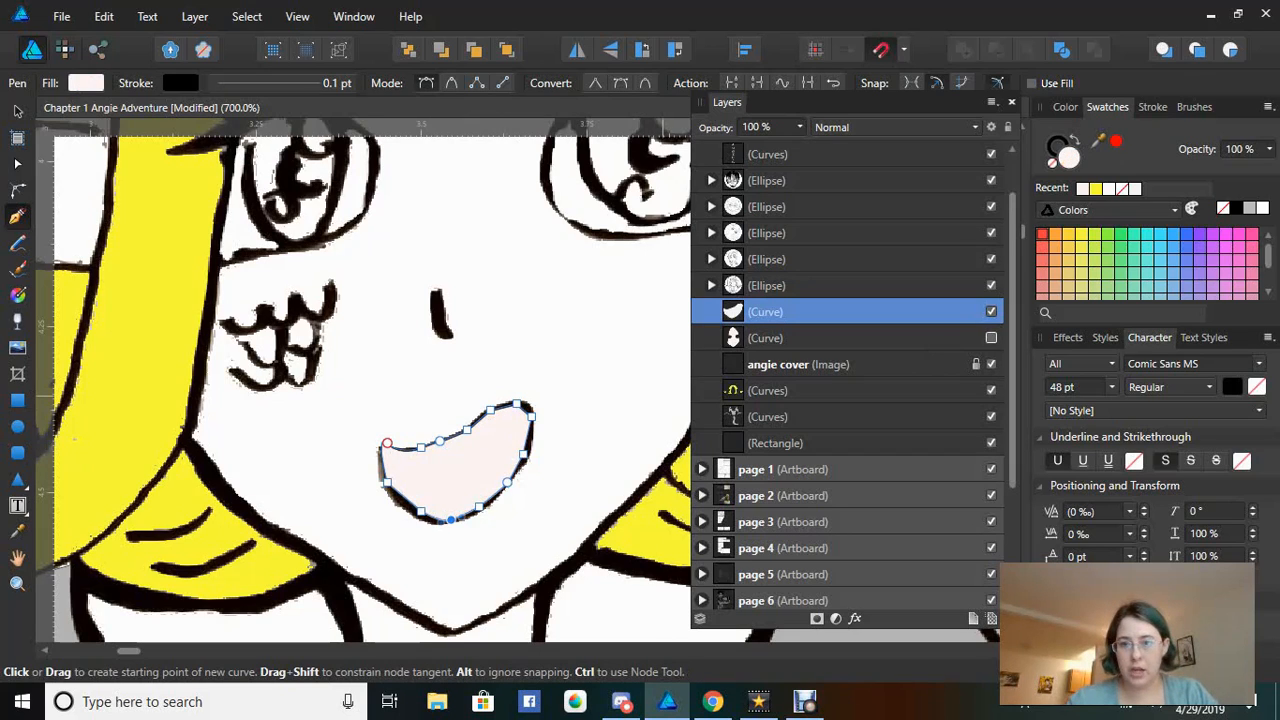
Show the face shape again, move it above the mouth, and cut the mouth out of it
{"action": "left_click", "coordinate": [991, 338]}
{"action": "left_click", "coordinate": [765, 338]}
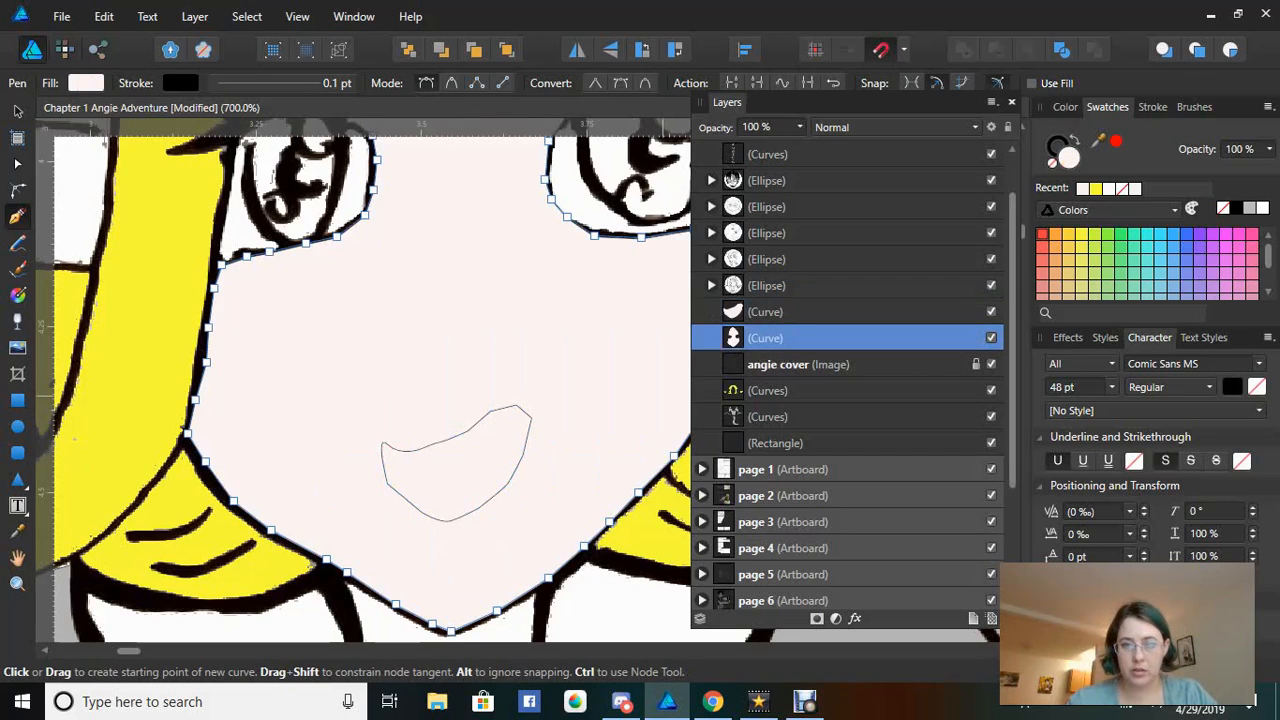
{"action": "left_click_drag", "start_coordinate": [750, 338], "coordinate": [752, 306]}
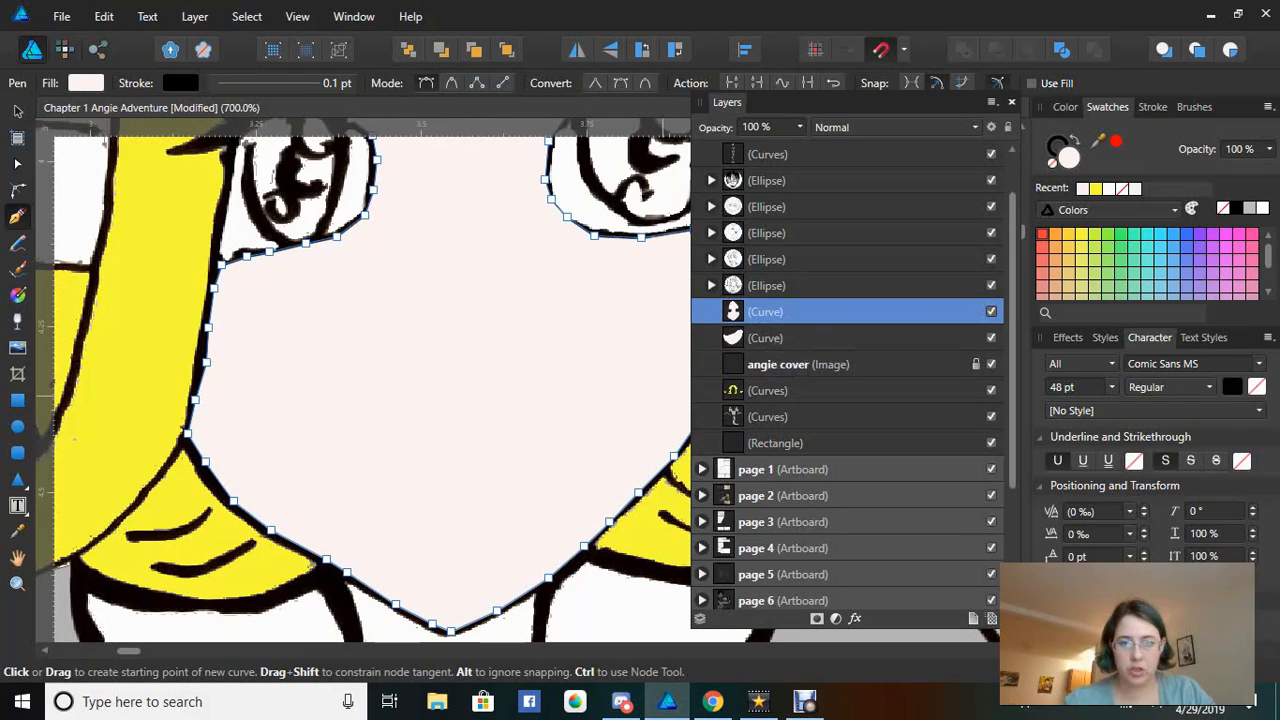
{"action": "left_click", "coordinate": [775, 338]}
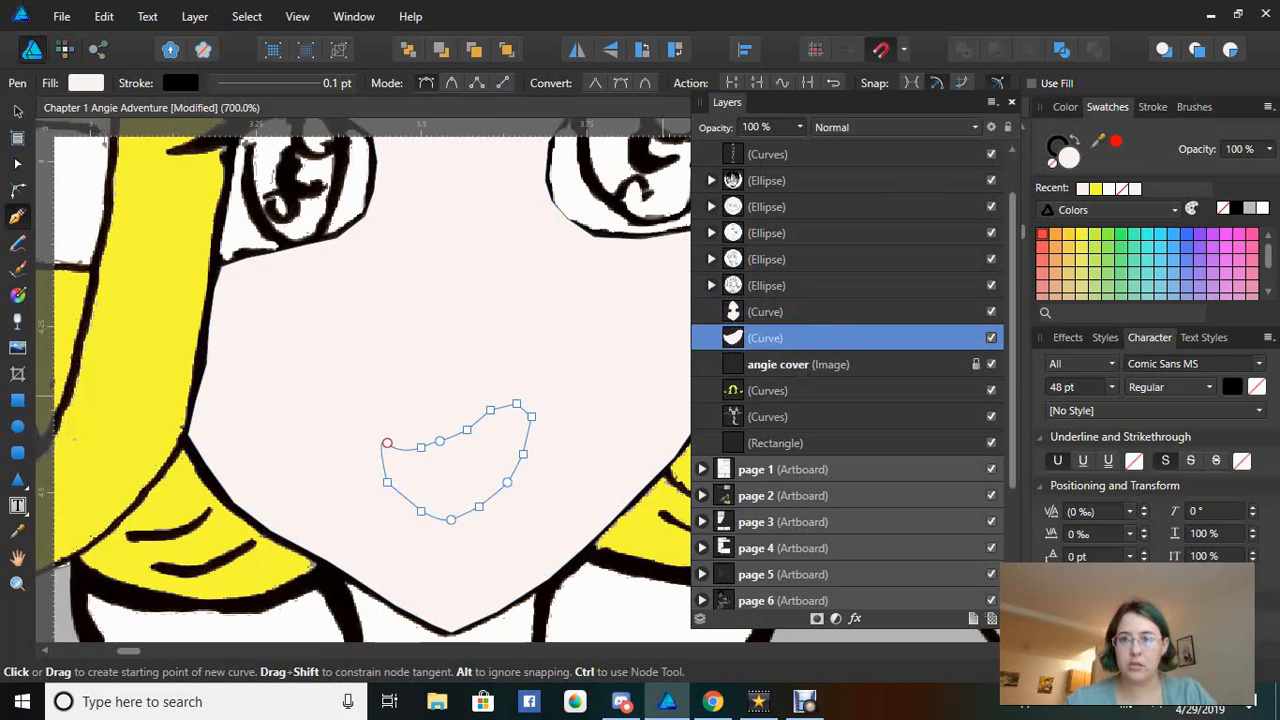
{"action": "left_click", "coordinate": [775, 312]}
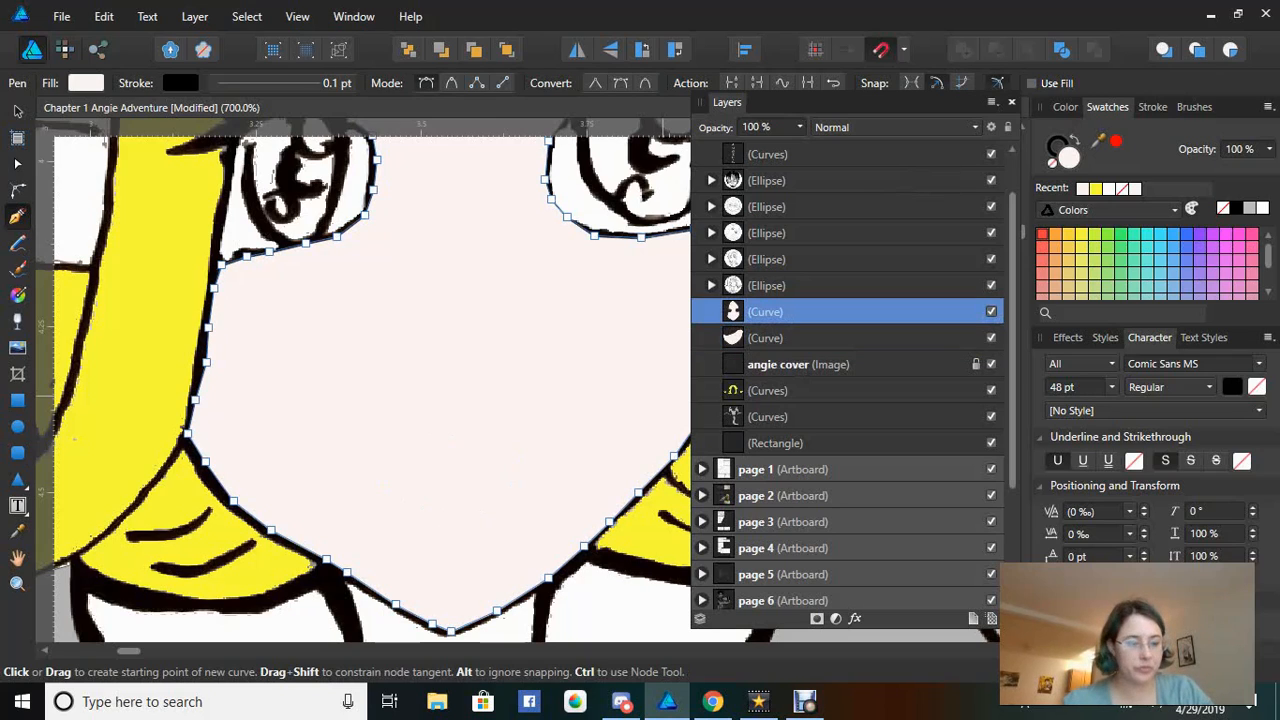
{"action": "left_click", "coordinate": [775, 338], "text": "shift"}
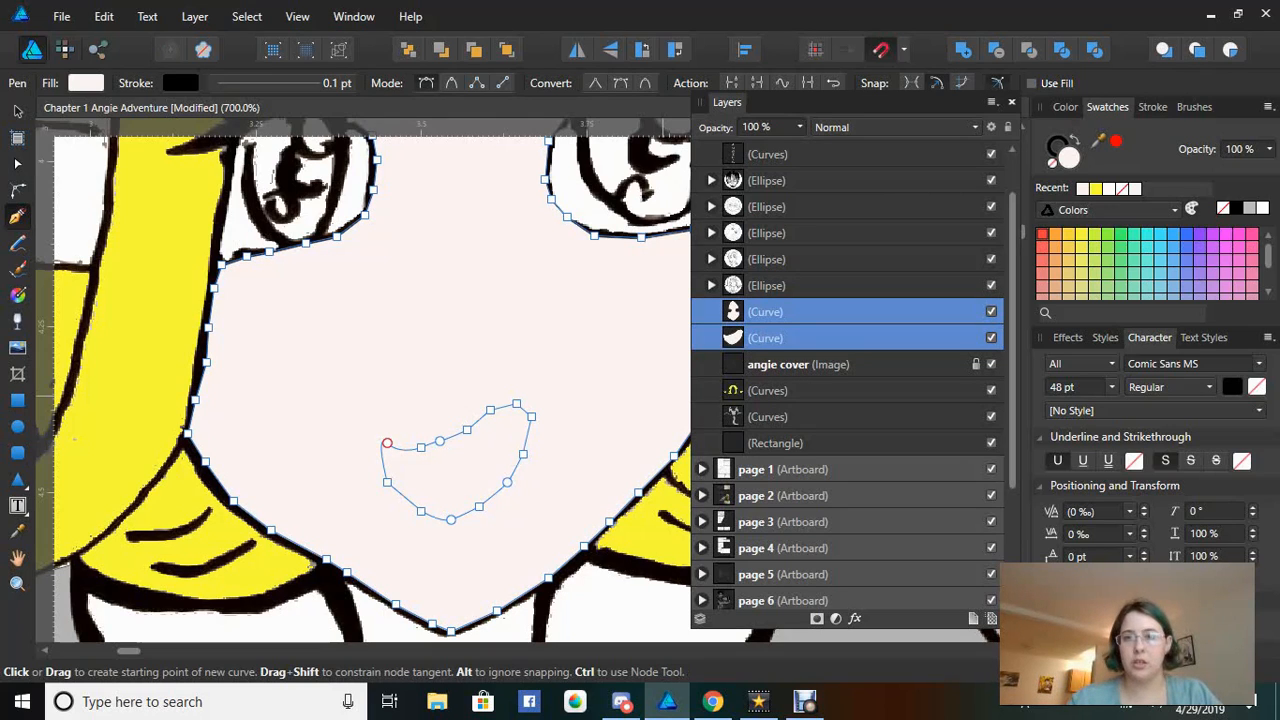
{"action": "key", "text": "Delete"}
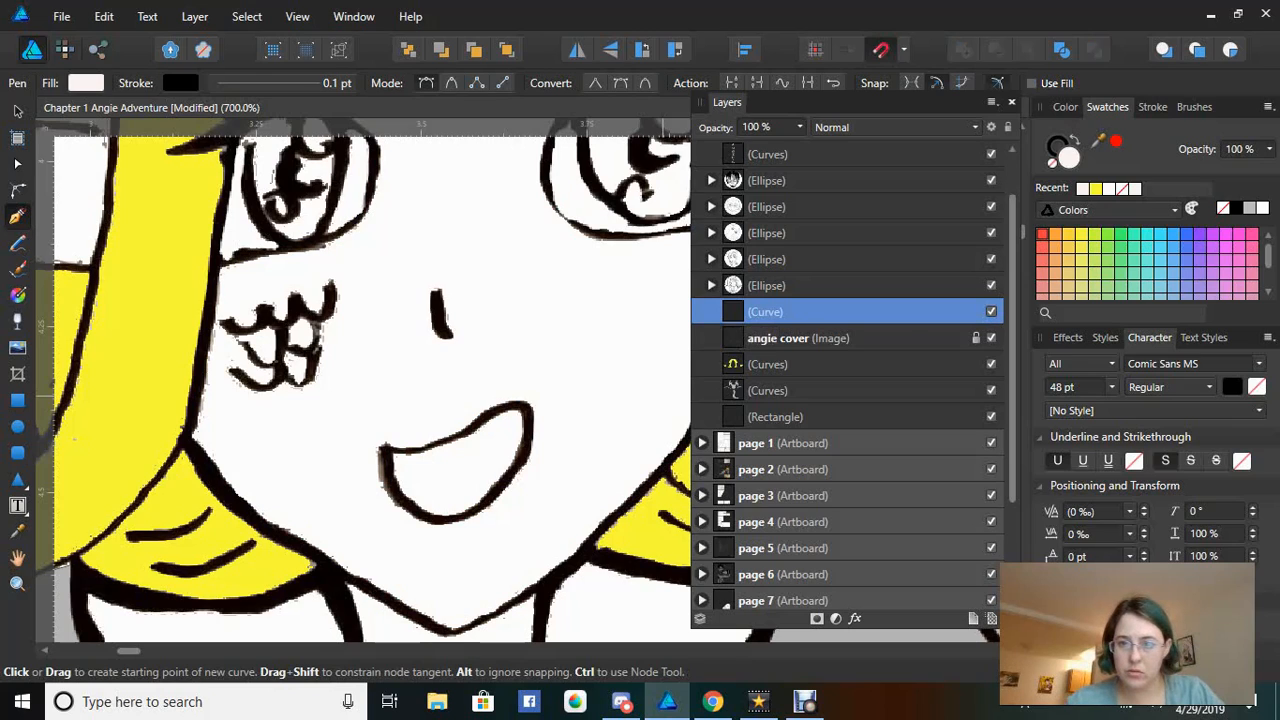
Toggle the combined shape's visibility, then undo the cut with Ctrl+Z to separate face and mouth
{"action": "left_click", "coordinate": [991, 312]}
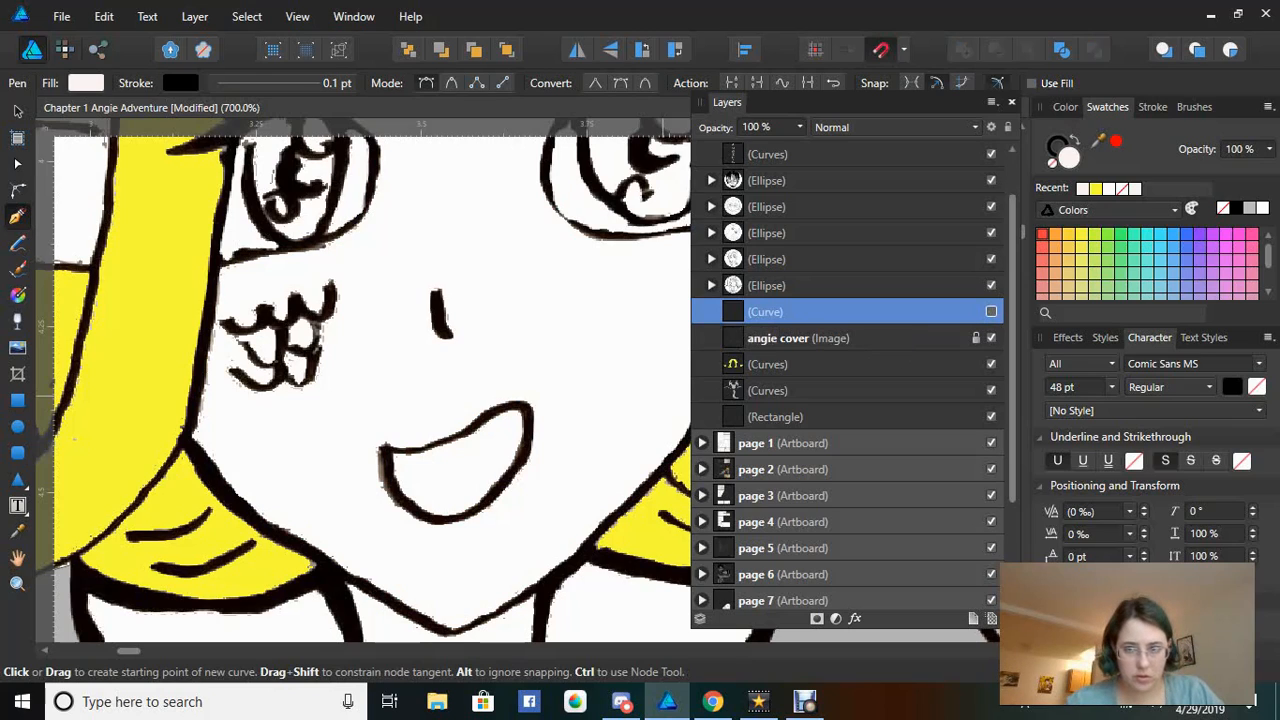
{"action": "left_click", "coordinate": [991, 312]}
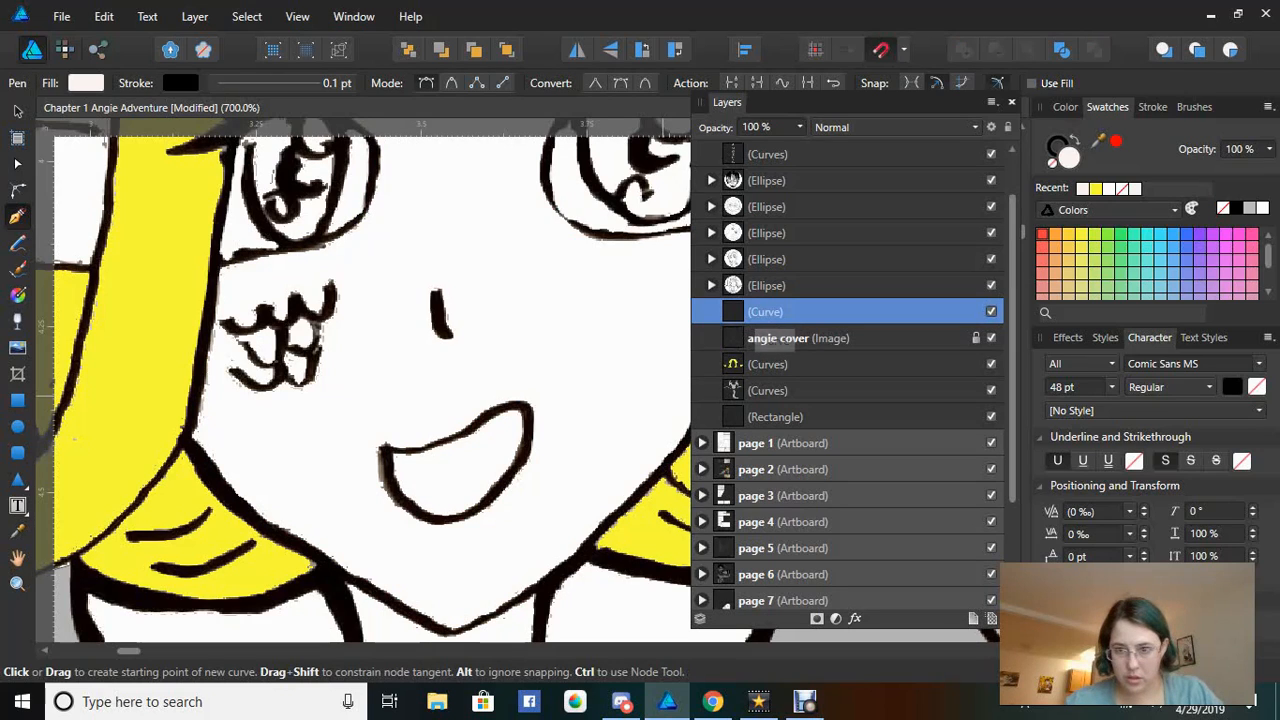
{"action": "key", "text": "ctrl"}
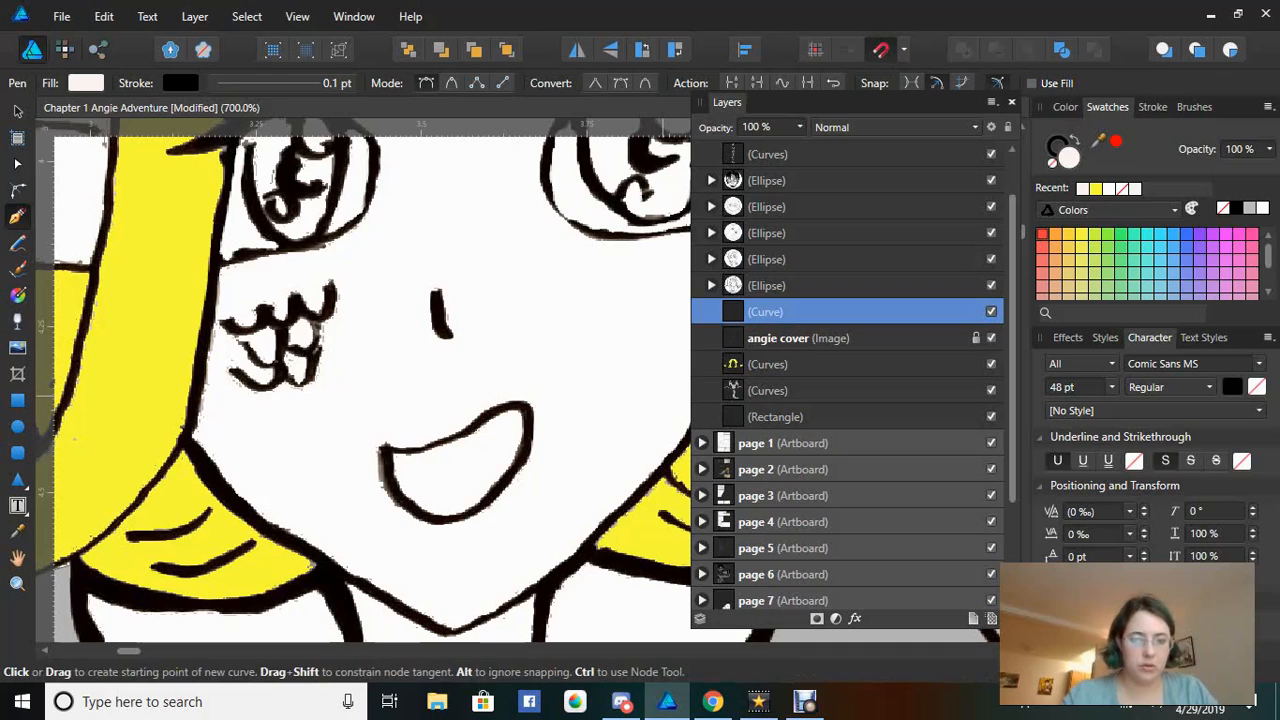
{"action": "key", "text": "ctrl+z"}
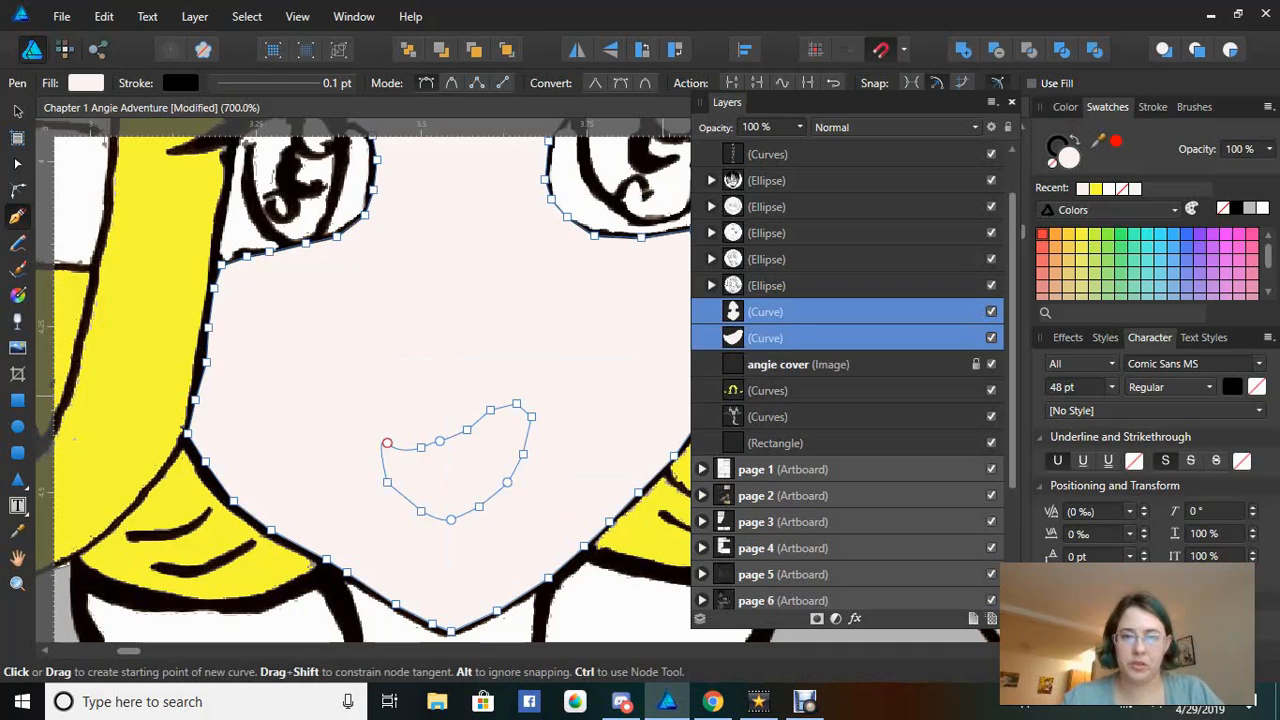
Move the two face Curves layers beneath the 'angie cover' image in the Layers panel
{"action": "left_click_drag", "start_coordinate": [766, 364], "coordinate": [766, 303]}
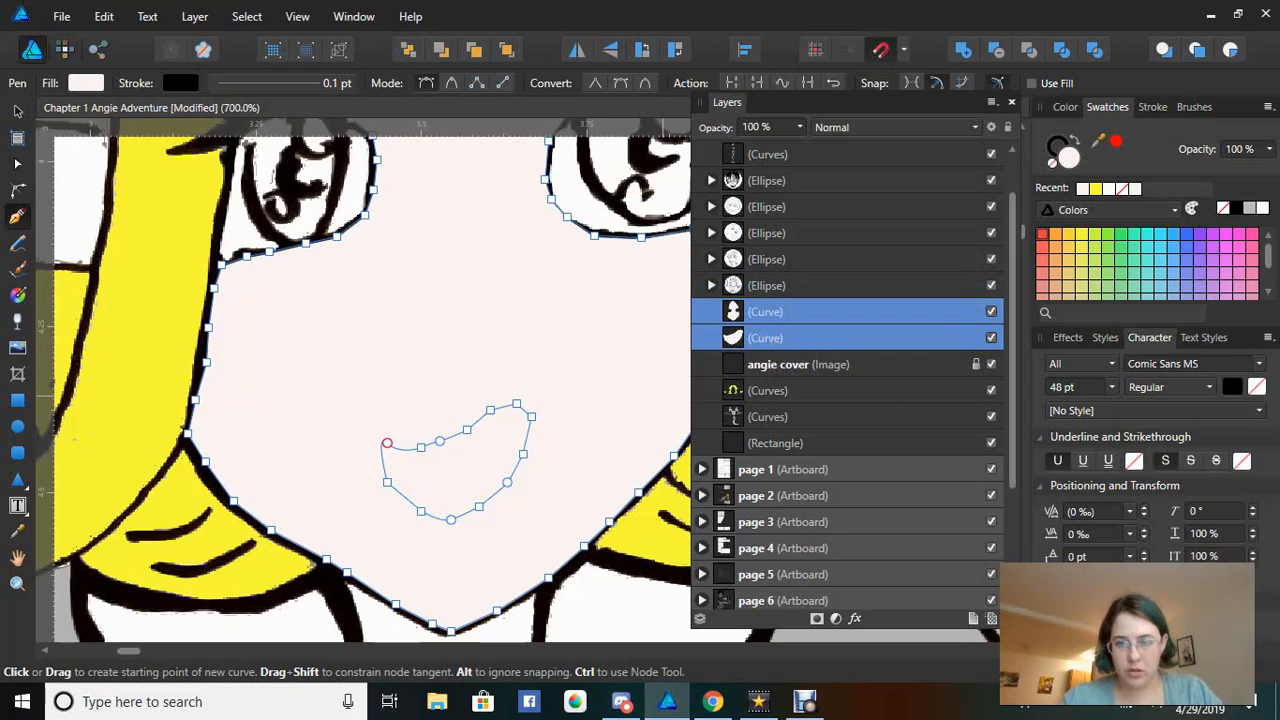
{"action": "mouse_move", "coordinate": [766, 313]}
{"action": "left_mouse_down"}
{"action": "mouse_move", "coordinate": [766, 292]}
{"action": "mouse_move", "coordinate": [770, 334]}
{"action": "mouse_move", "coordinate": [766, 290]}
{"action": "left_mouse_up"}
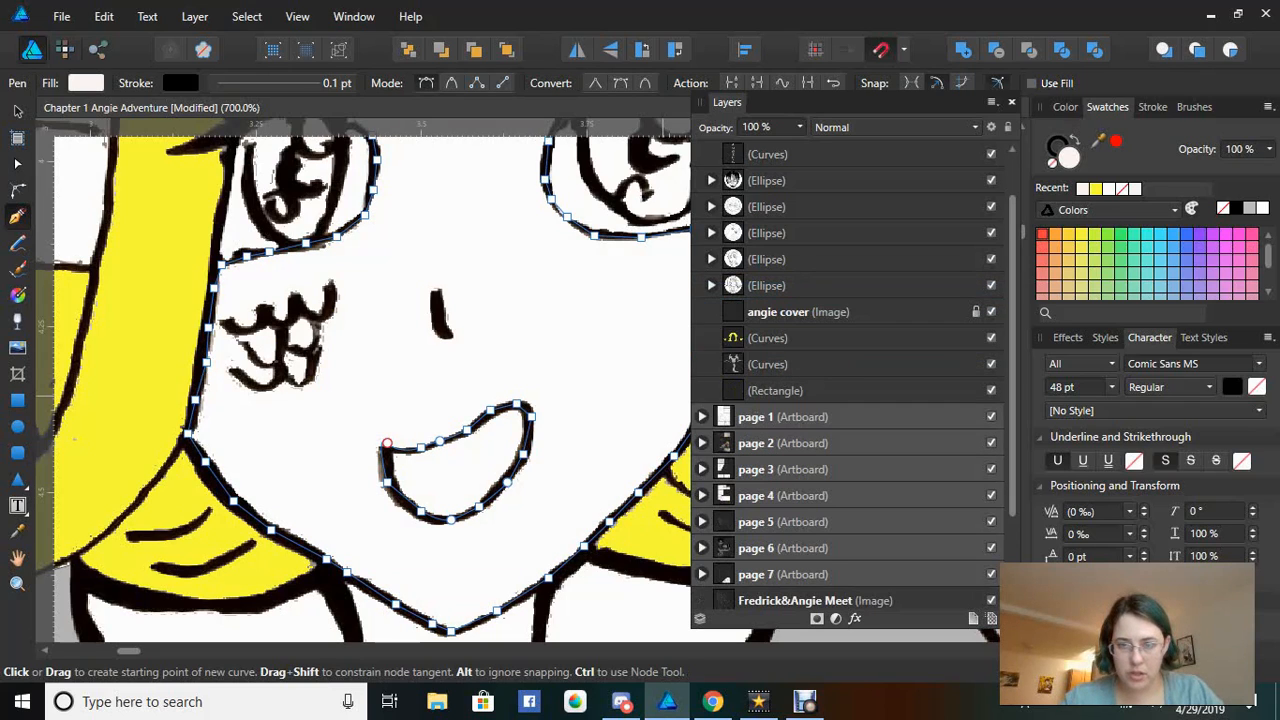
{"action": "left_click", "coordinate": [711, 286]}
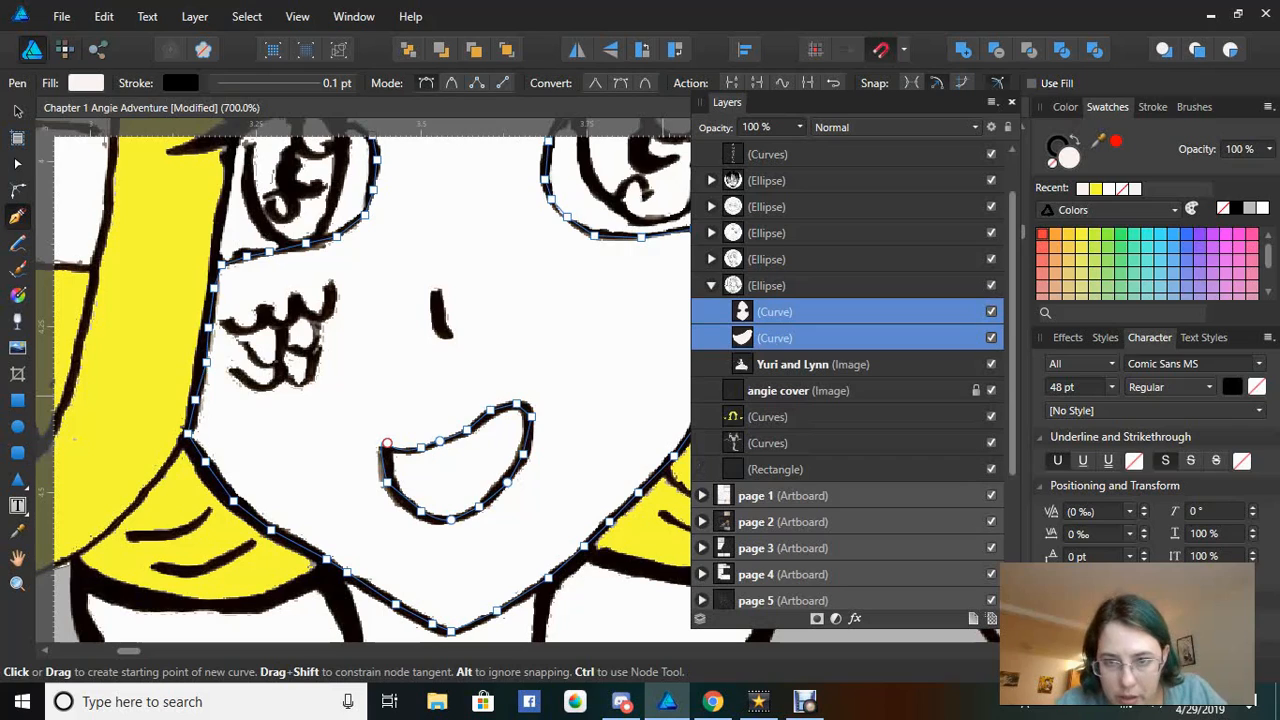
{"action": "left_click_drag", "start_coordinate": [775, 338], "coordinate": [776, 404]}
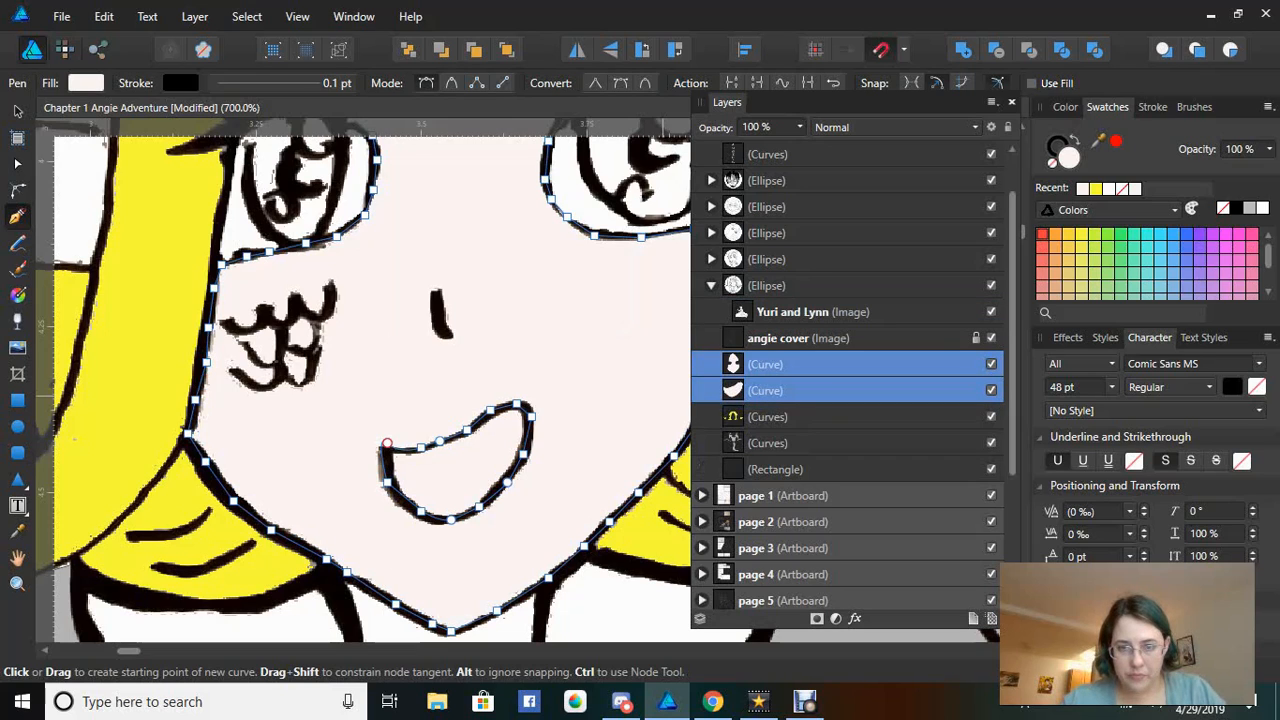
Put the mouth curve above the face curve, select both, and Subtract the mouth from the face
{"action": "left_click", "coordinate": [776, 391]}
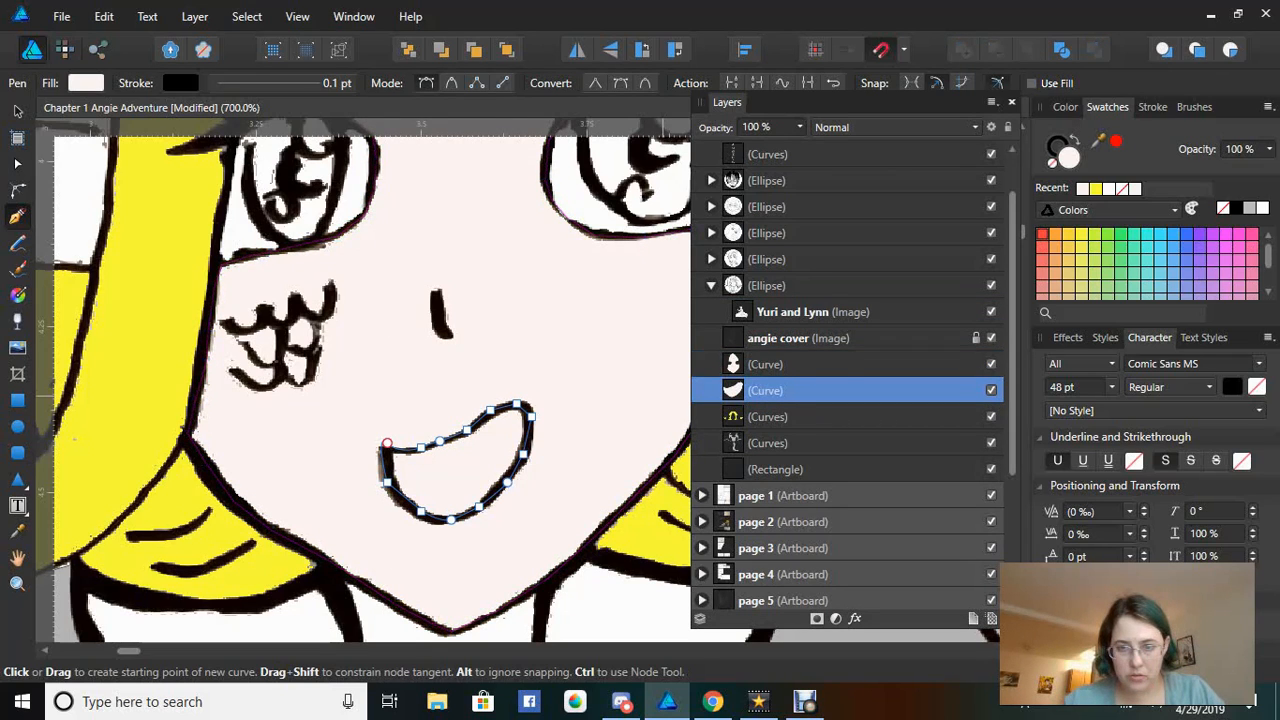
{"action": "left_click", "coordinate": [776, 365]}
{"action": "left_click", "coordinate": [776, 391]}
{"action": "left_click", "coordinate": [776, 391]}
{"action": "left_click_drag", "start_coordinate": [776, 391], "coordinate": [776, 352]}
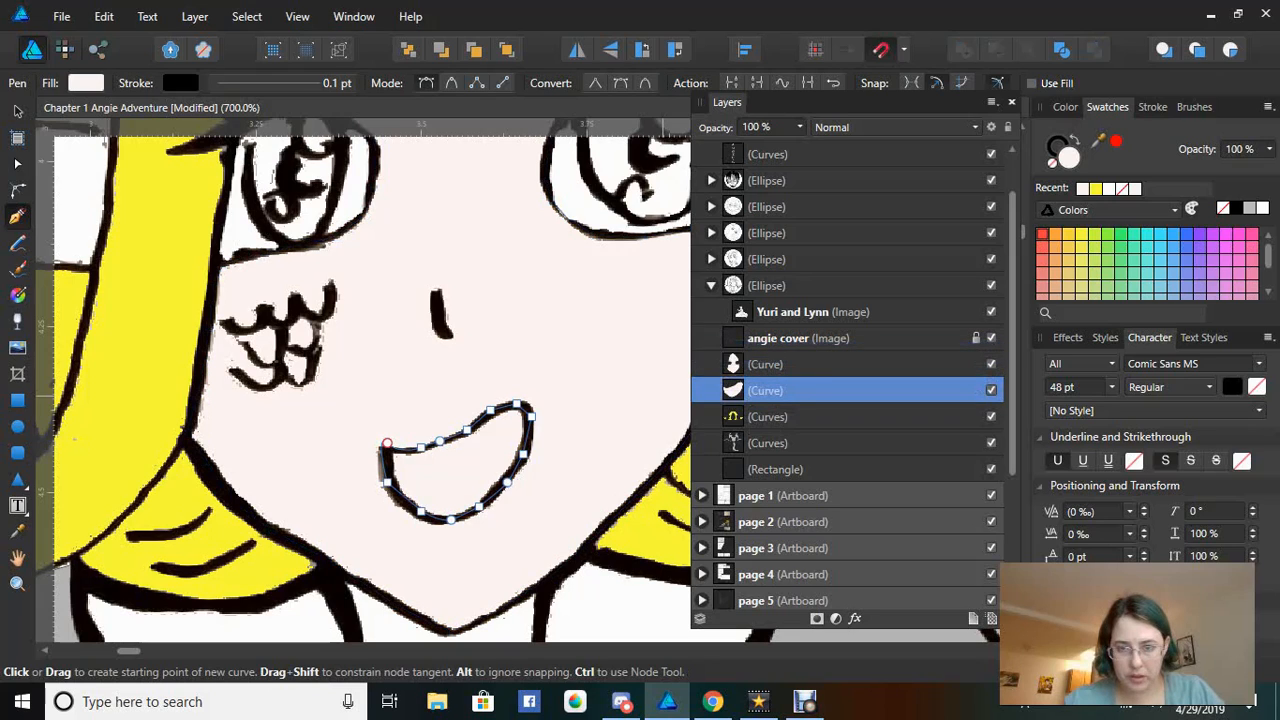
{"action": "left_click", "coordinate": [776, 391]}
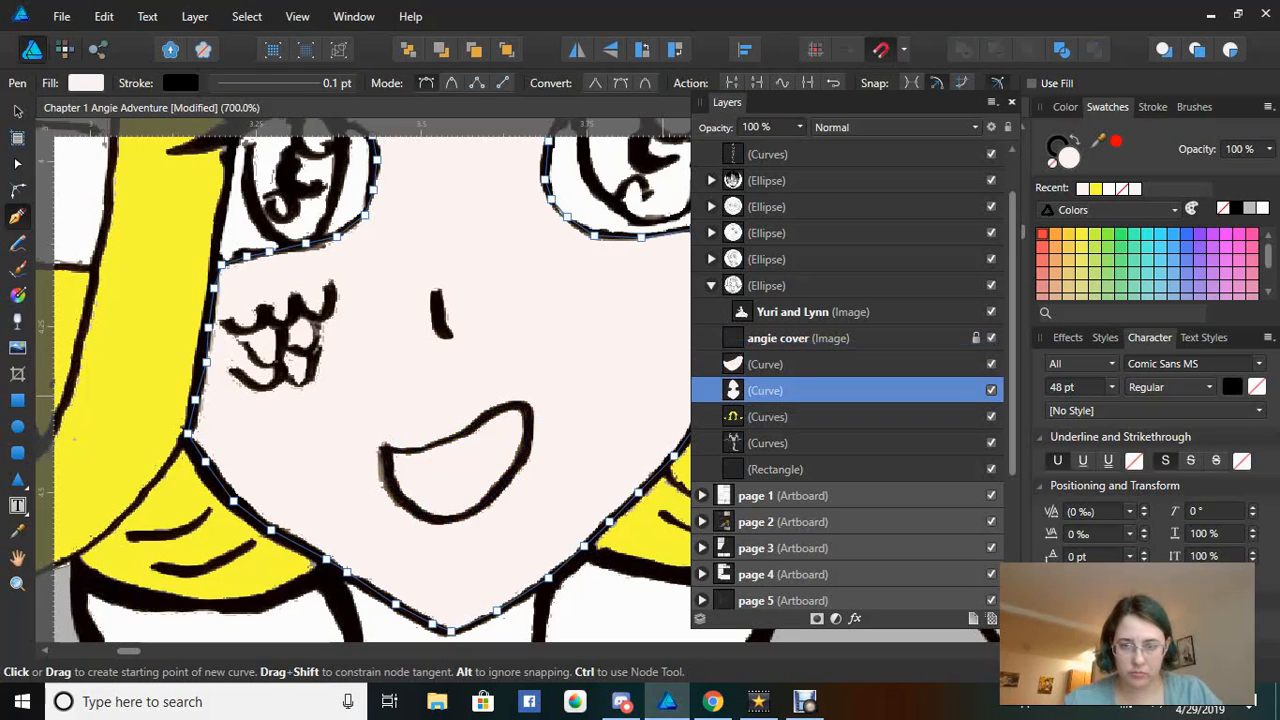
{"action": "left_click", "coordinate": [776, 364]}
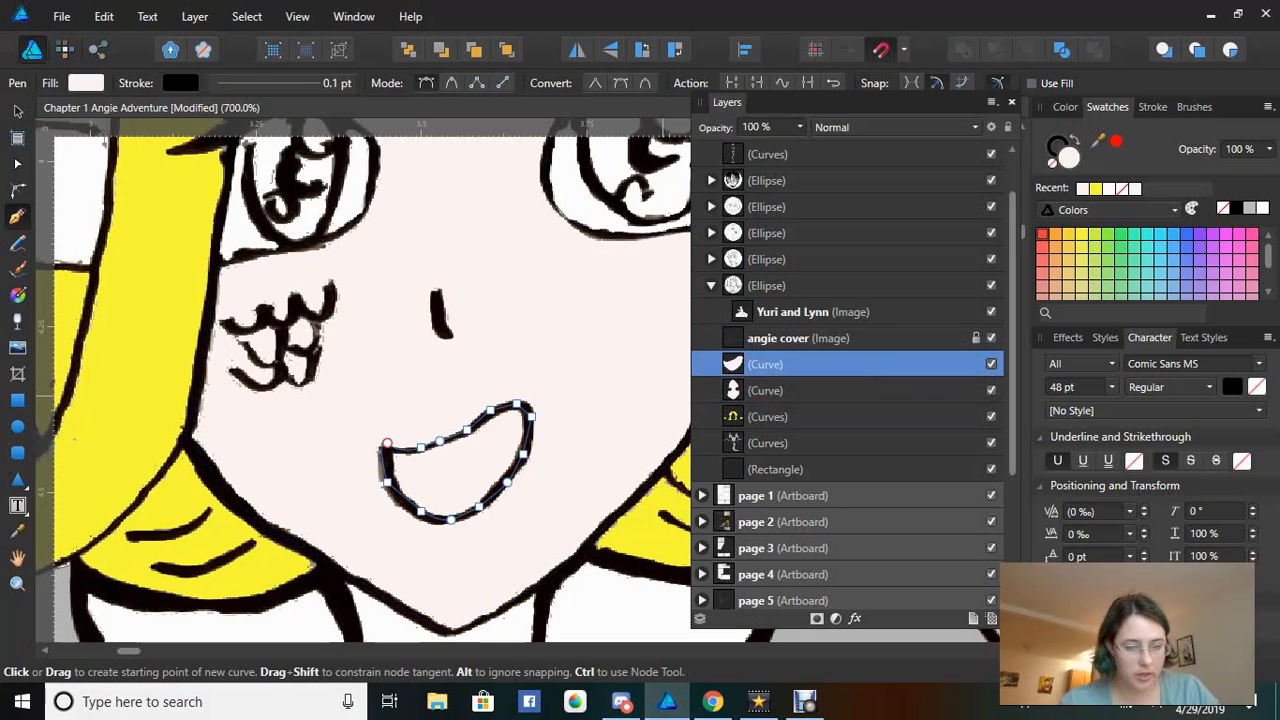
{"action": "left_click", "coordinate": [768, 391], "text": "shift"}
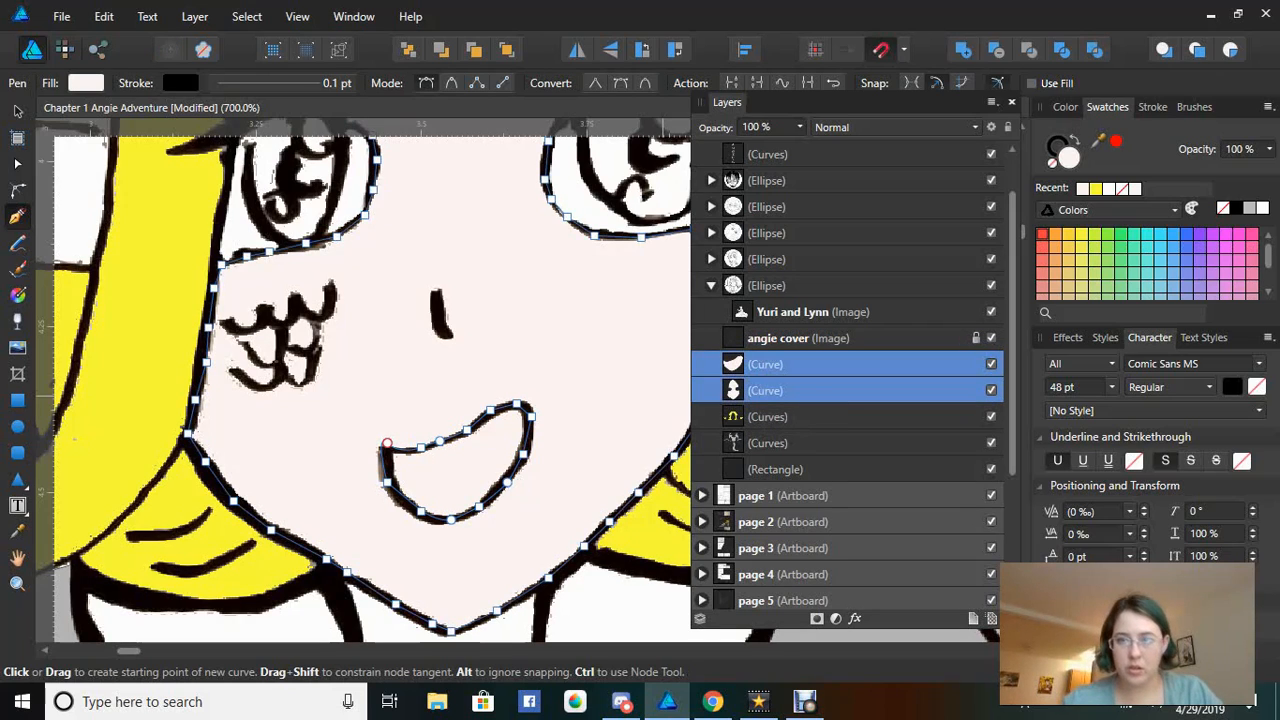
{"action": "left_click", "coordinate": [963, 49]}
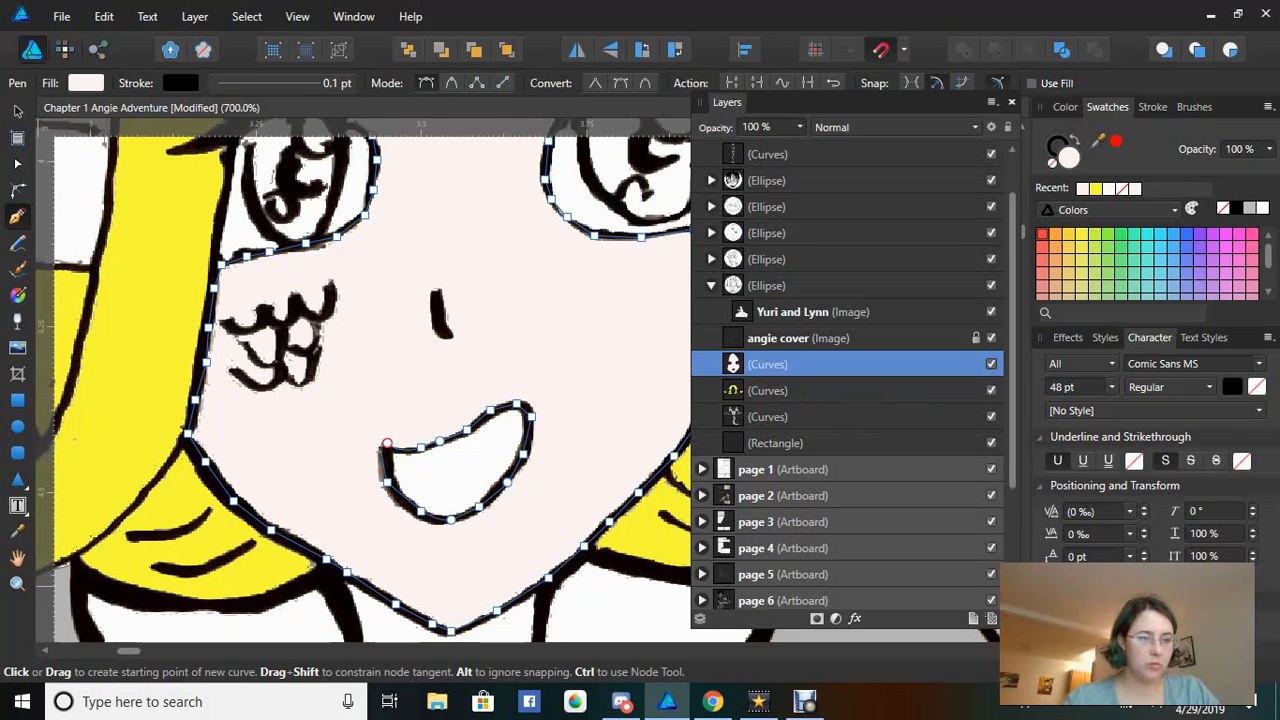
Zoom the view out from 600% through 500% to 400% to frame face, hair and shoulders
{"action": "key", "text": "z"}
{"action": "right_click", "coordinate": [485, 367]}
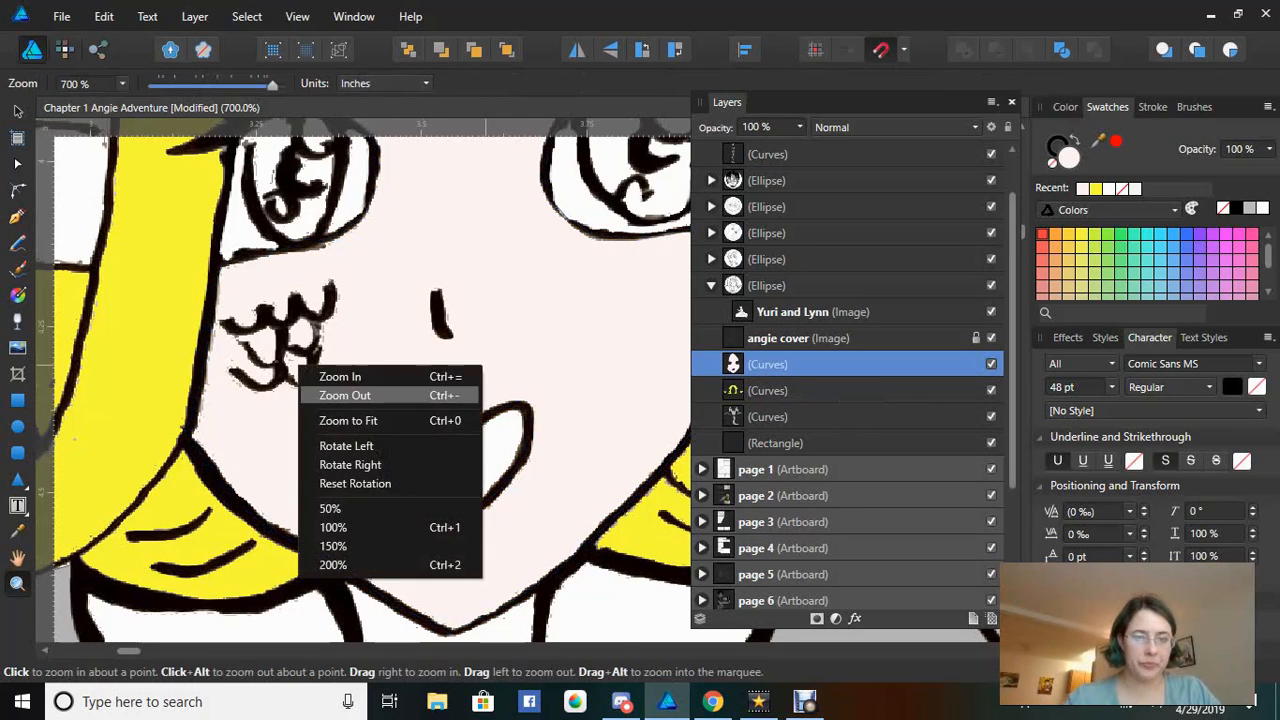
{"action": "left_click", "coordinate": [345, 395]}
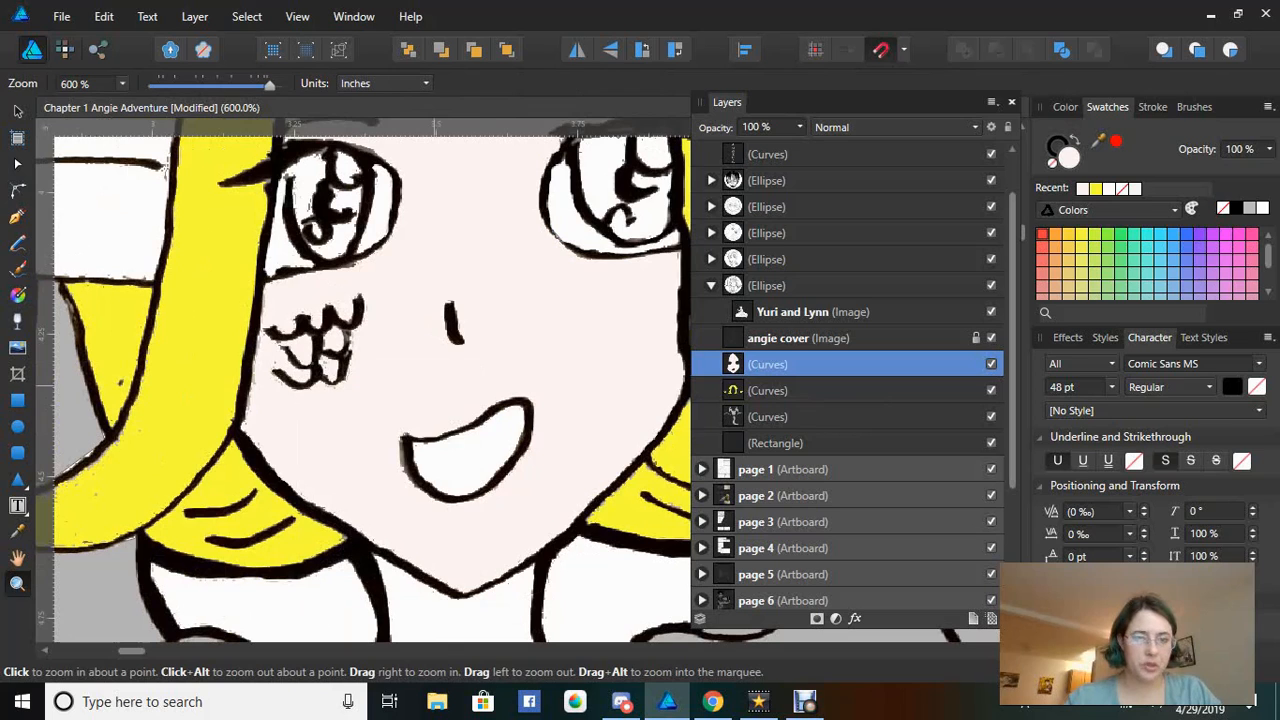
{"action": "right_click", "coordinate": [433, 387]}
{"action": "left_click", "coordinate": [292, 415]}
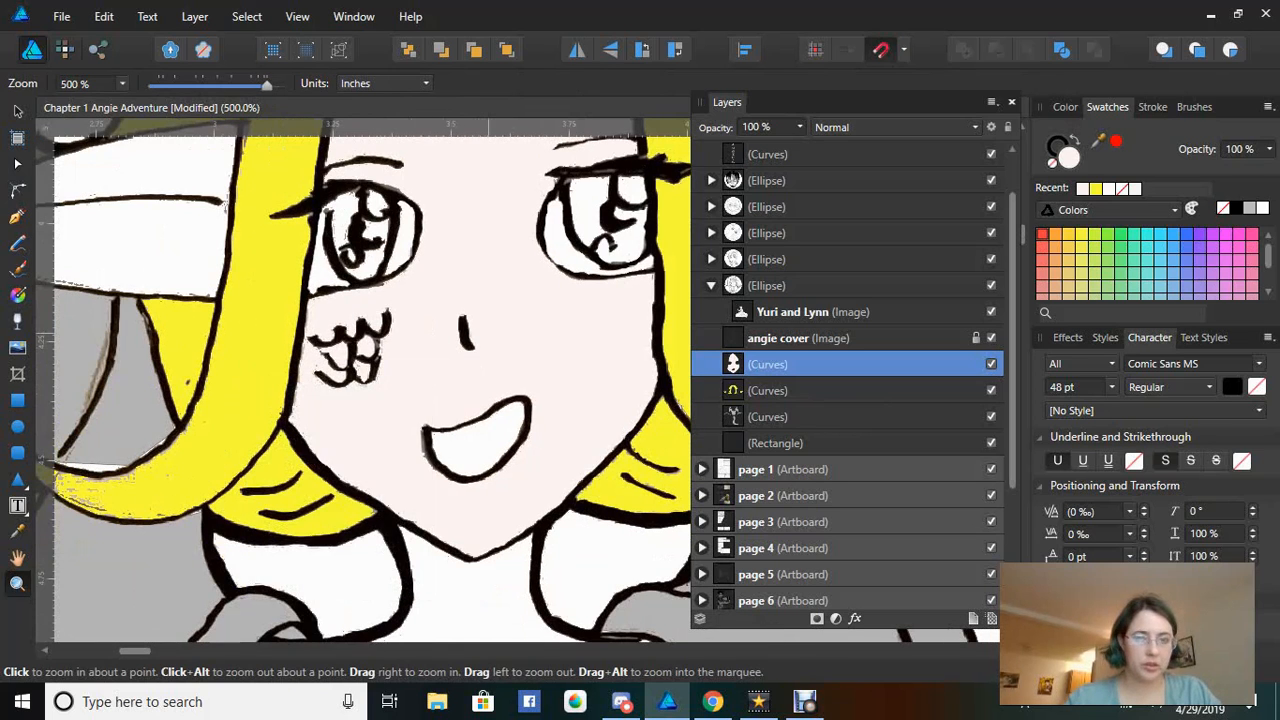
{"action": "right_click", "coordinate": [489, 333]}
{"action": "left_click", "coordinate": [330, 364]}
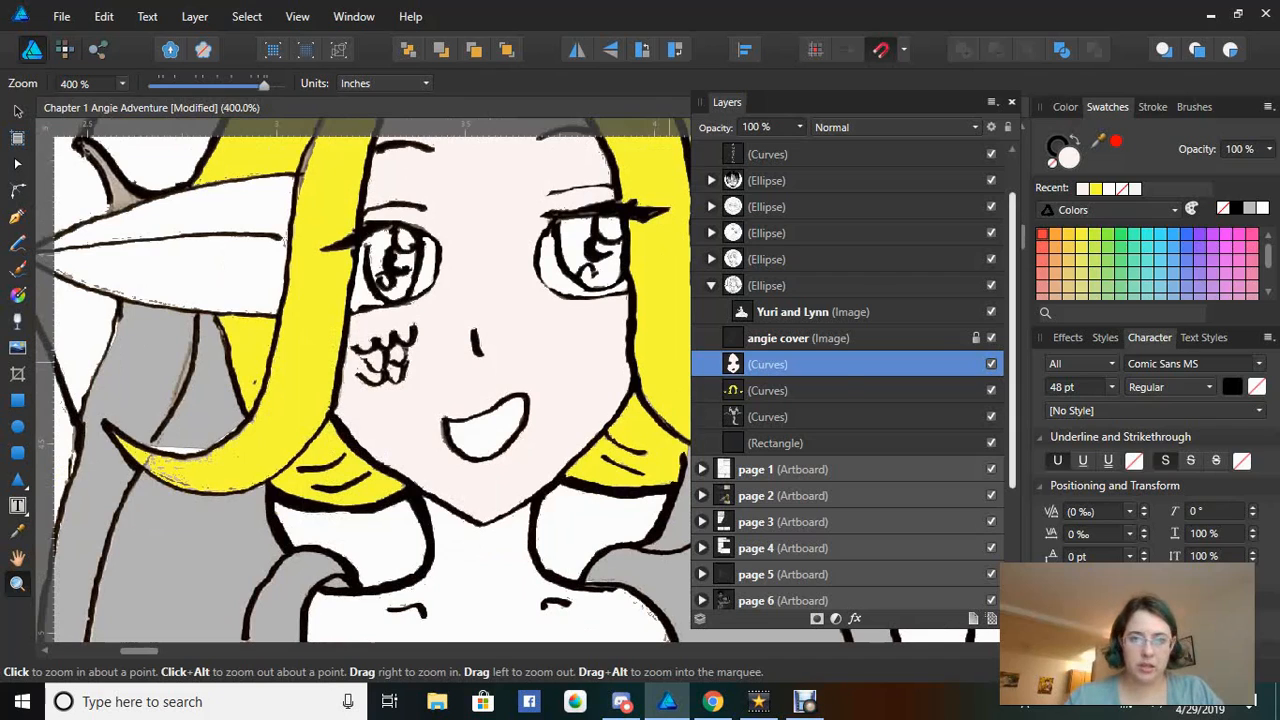
{"action": "scroll", "coordinate": [847, 380], "scroll_direction": "up", "scroll_amount": 2}
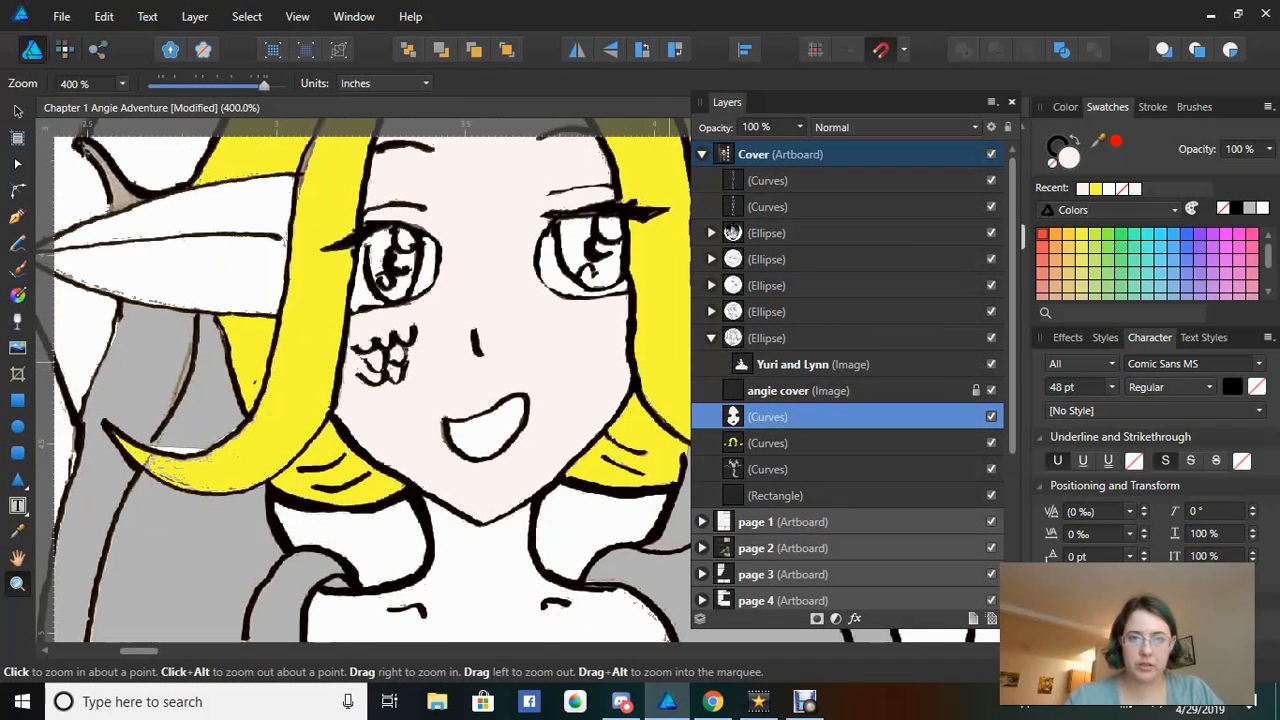
{"action": "scroll", "coordinate": [362, 380], "scroll_direction": "up", "scroll_amount": 4}
{"action": "scroll", "coordinate": [362, 380], "scroll_direction": "down", "scroll_amount": 3}
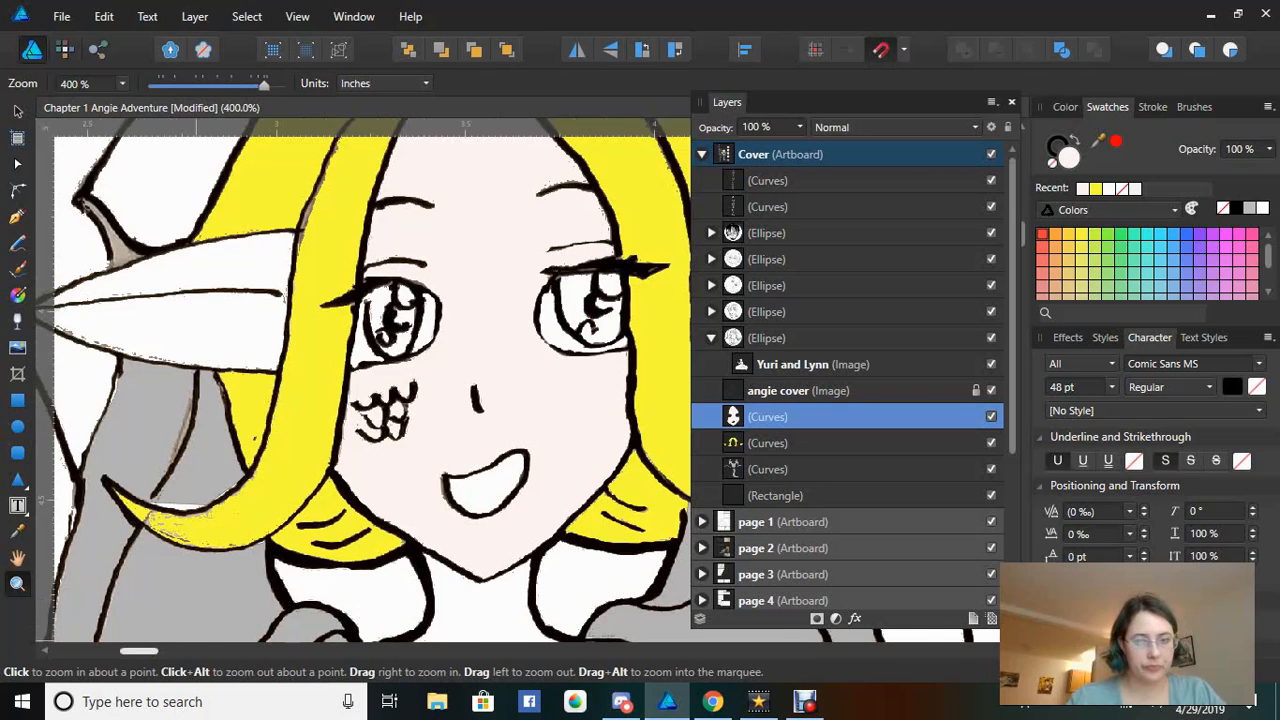
Hide and reshow the pale face and yellow hair fills to check them
{"action": "left_click_drag", "start_coordinate": [140, 651], "coordinate": [133, 651]}
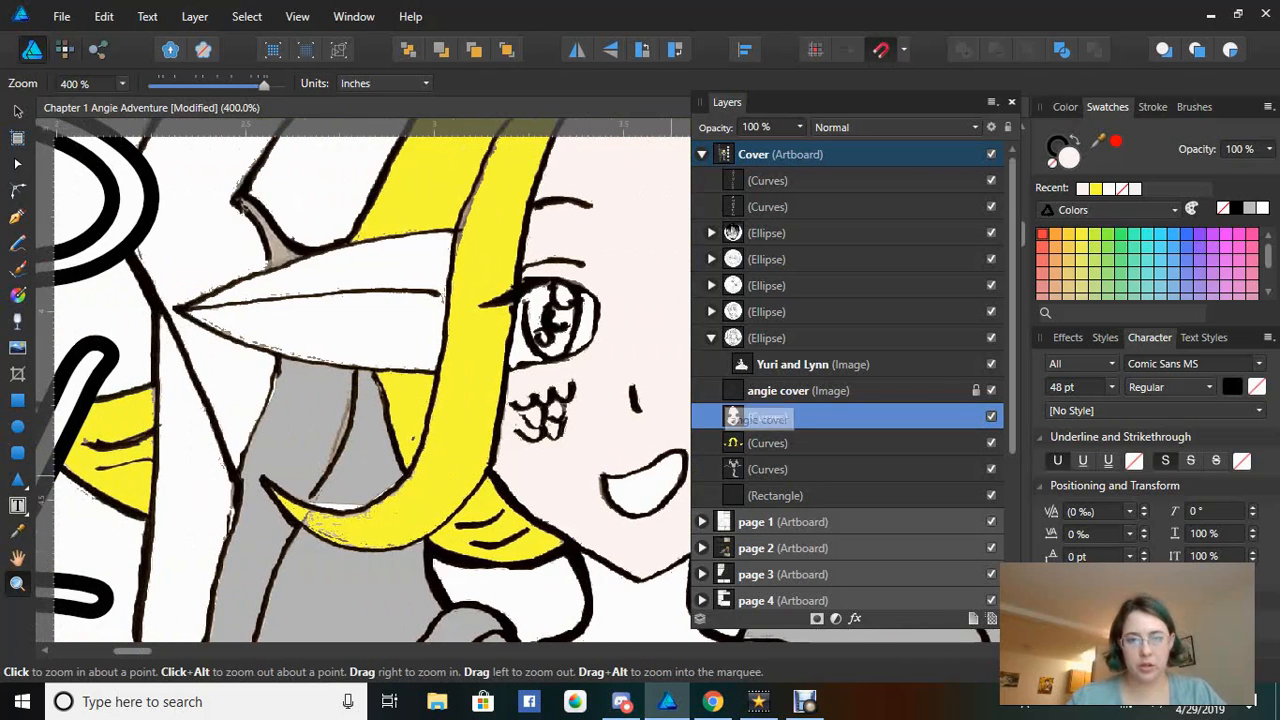
{"action": "left_click", "coordinate": [780, 390]}
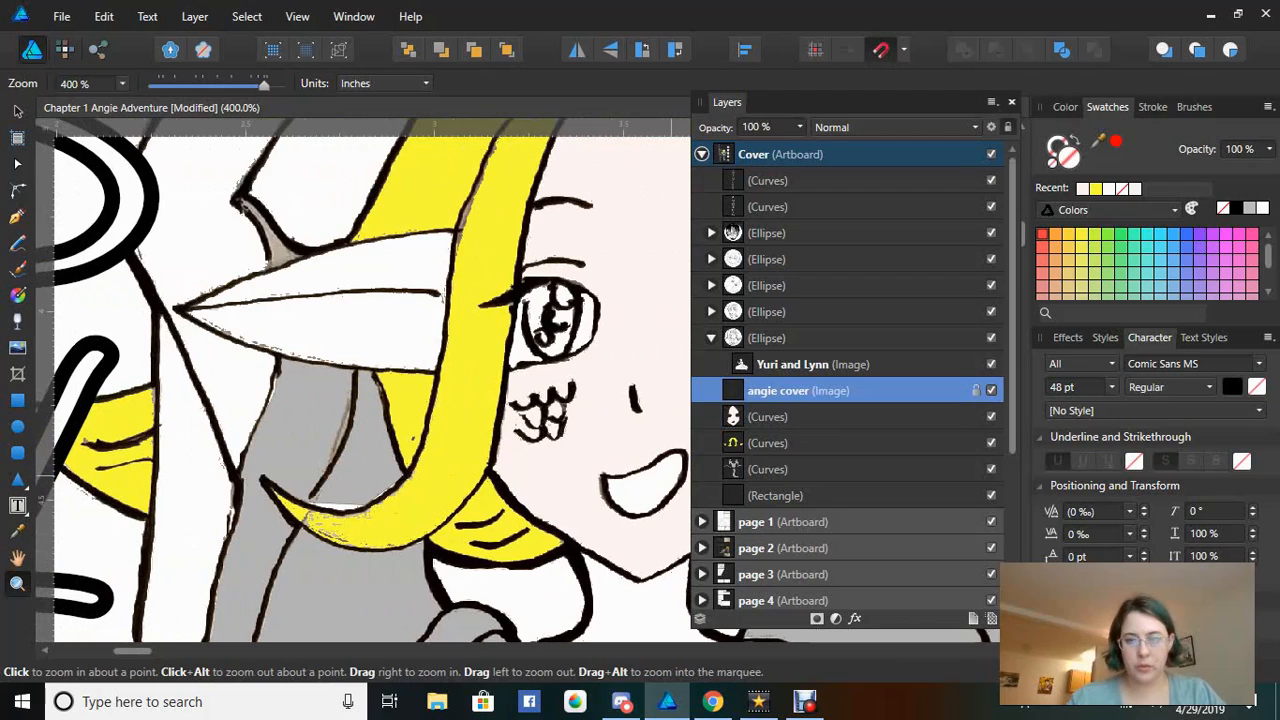
{"action": "left_click", "coordinate": [991, 416]}
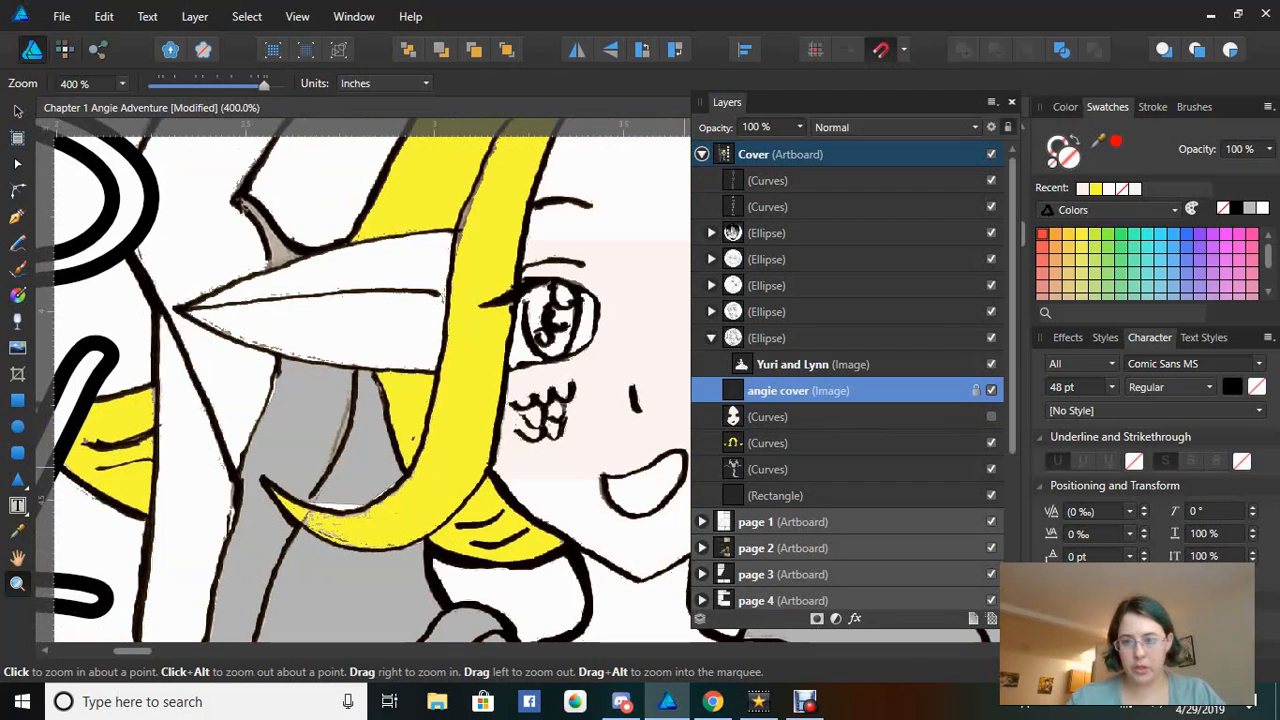
{"action": "left_click", "coordinate": [991, 442]}
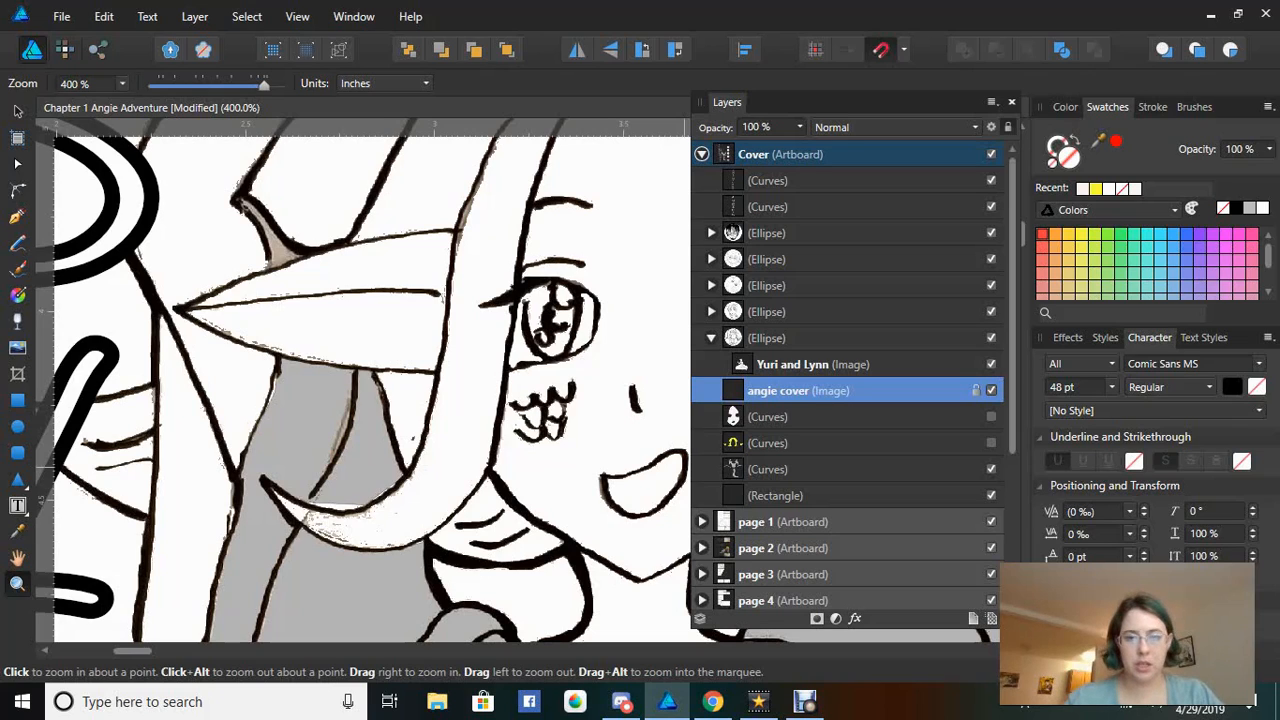
{"action": "left_click", "coordinate": [991, 443]}
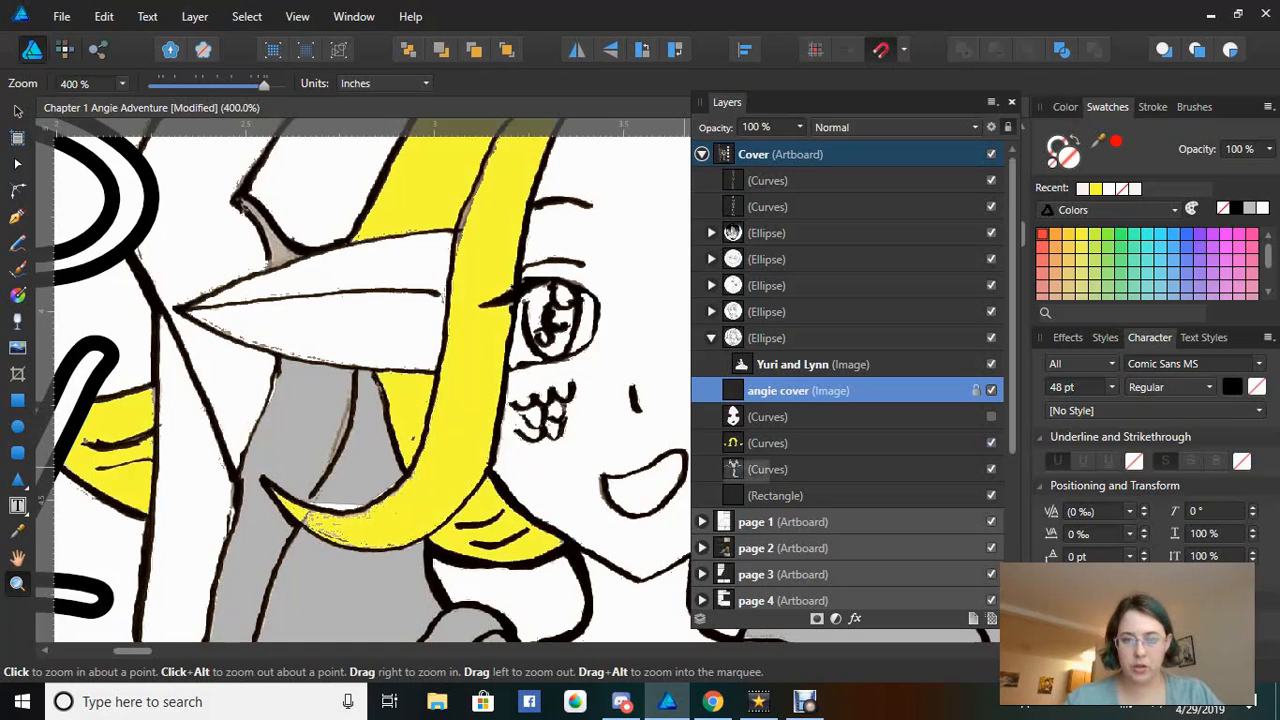
Restore the face fill and drag the face shape into the Ellipse group above 'angie cover'
{"action": "left_click", "coordinate": [767, 443]}
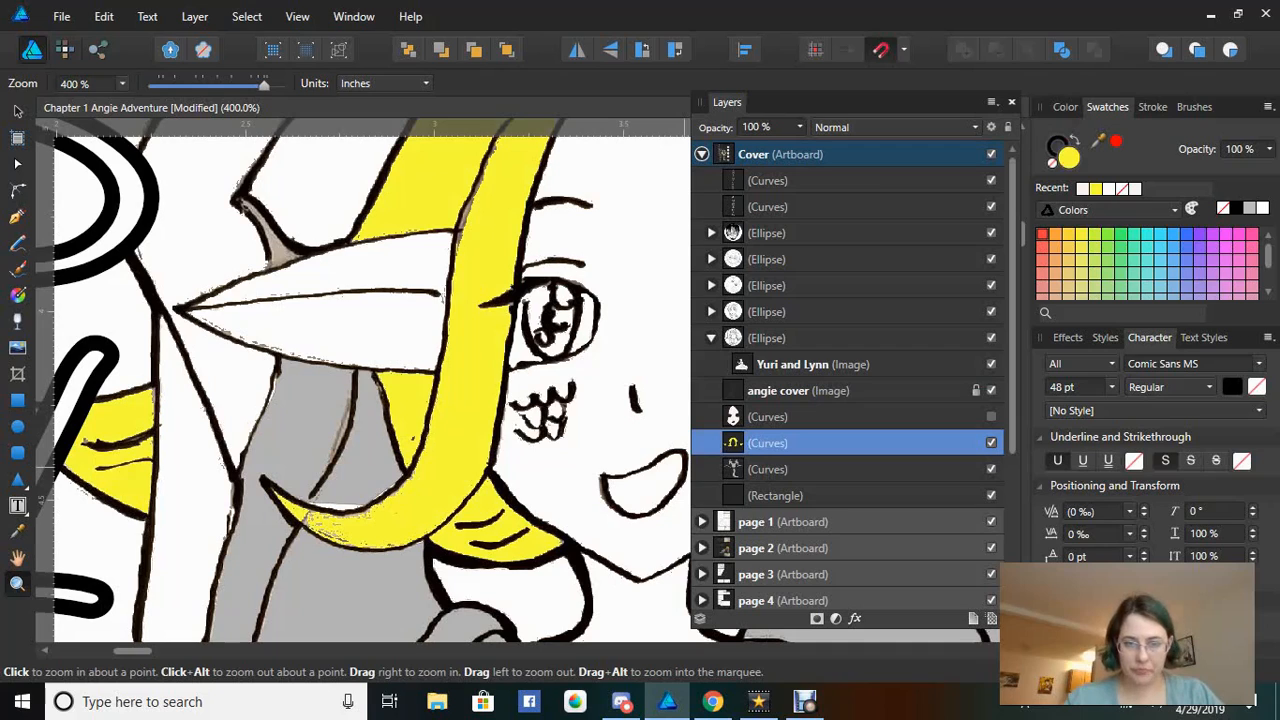
{"action": "left_click", "coordinate": [991, 416]}
{"action": "left_click", "coordinate": [760, 417]}
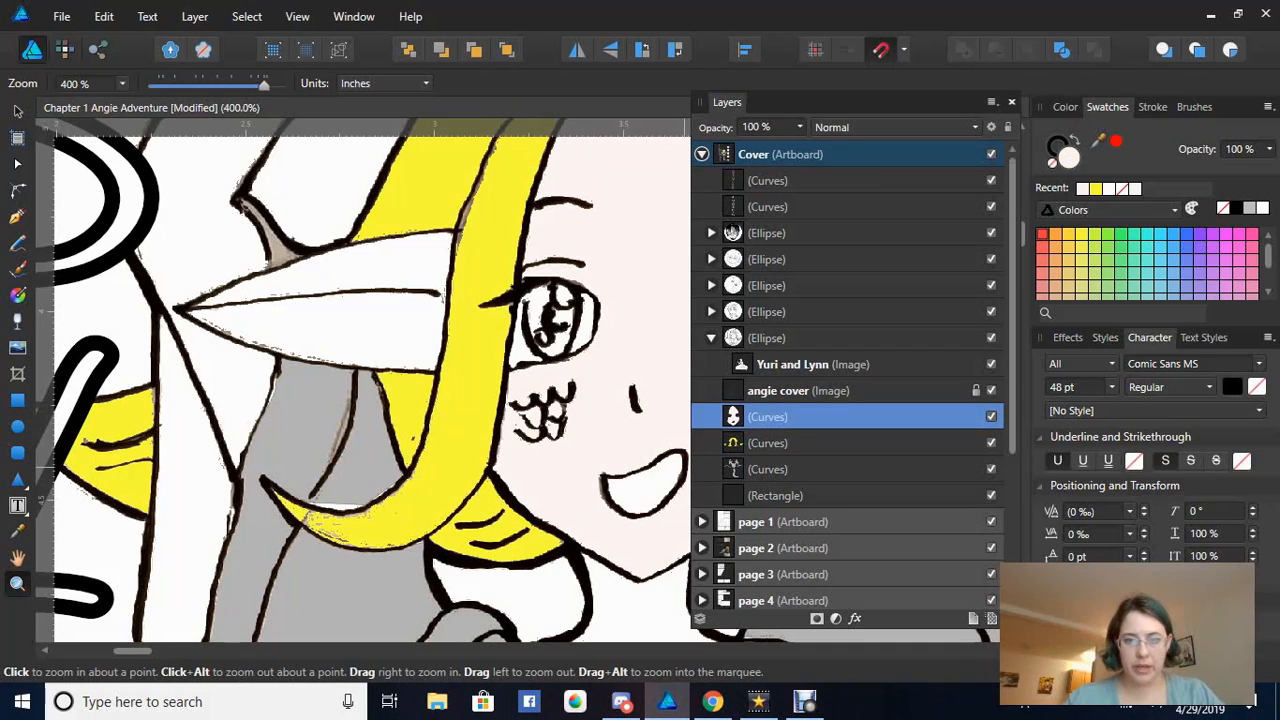
{"action": "left_click_drag", "start_coordinate": [760, 417], "coordinate": [740, 378]}
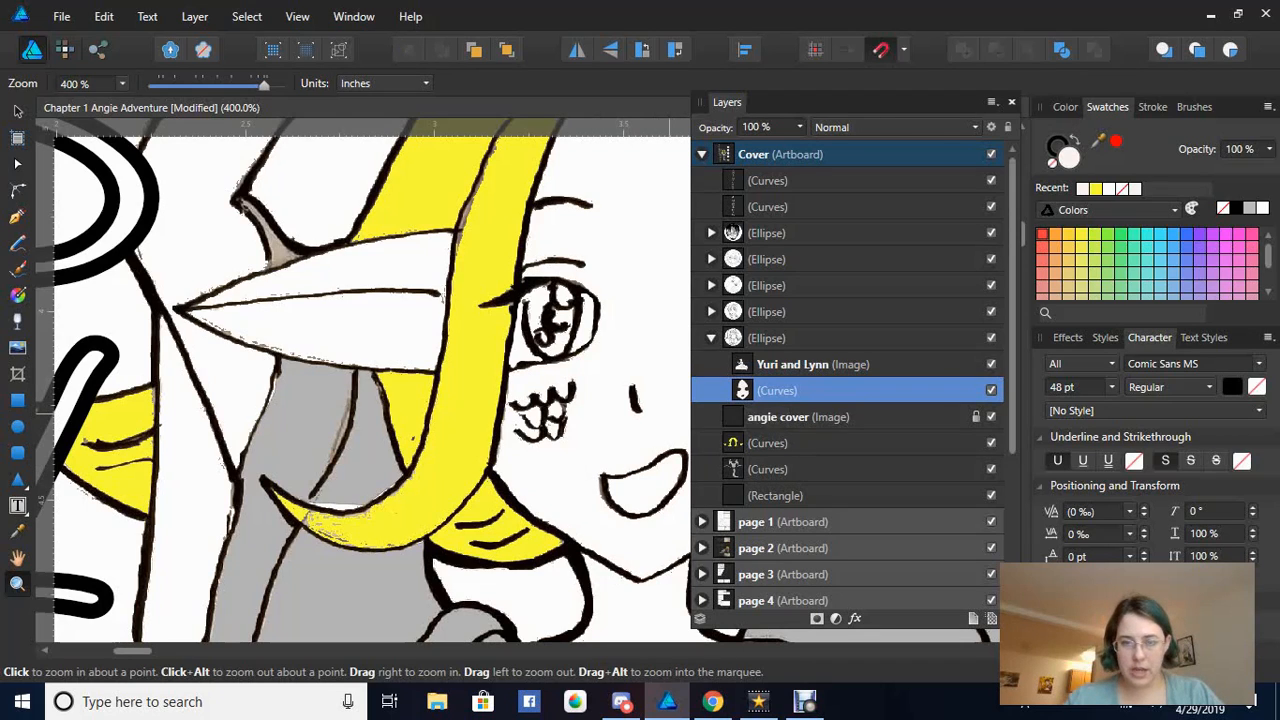
Drag the face Curves layer back below the 'angie cover' image, just above the hair shape
{"action": "left_click_drag", "start_coordinate": [742, 391], "coordinate": [744, 412]}
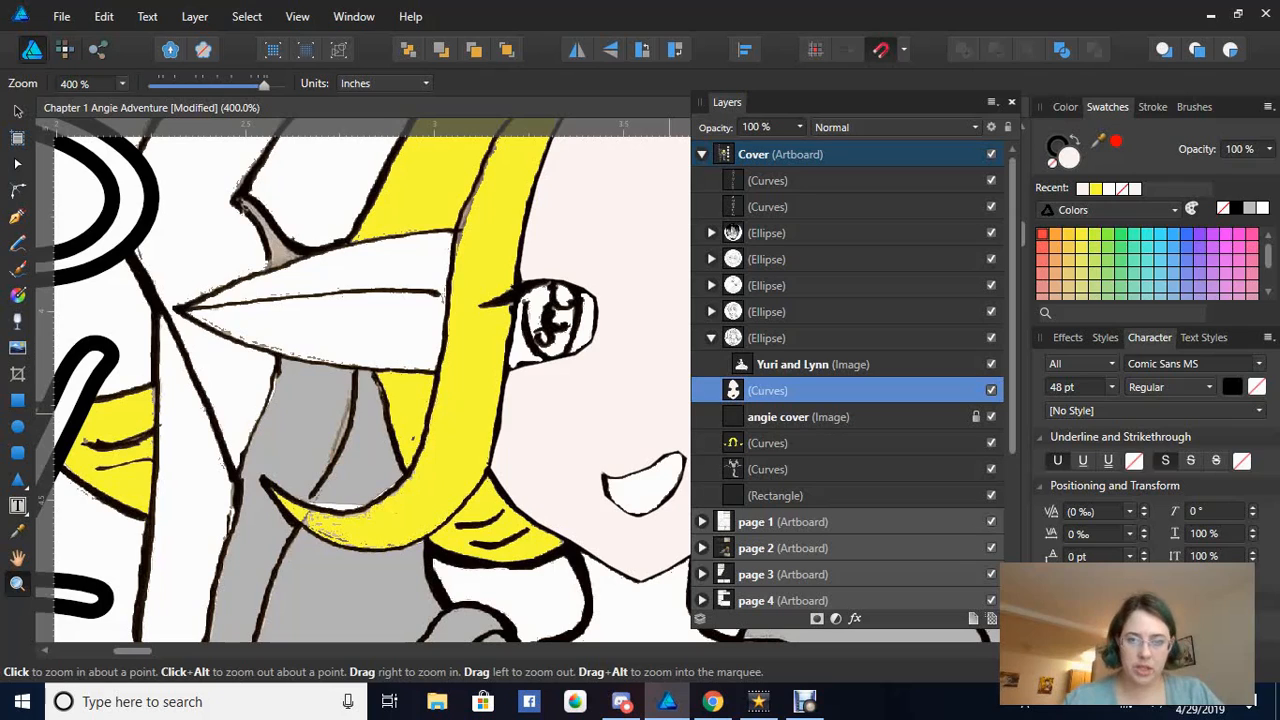
{"action": "left_click", "coordinate": [762, 391]}
{"action": "left_click_drag", "start_coordinate": [764, 391], "coordinate": [764, 432]}
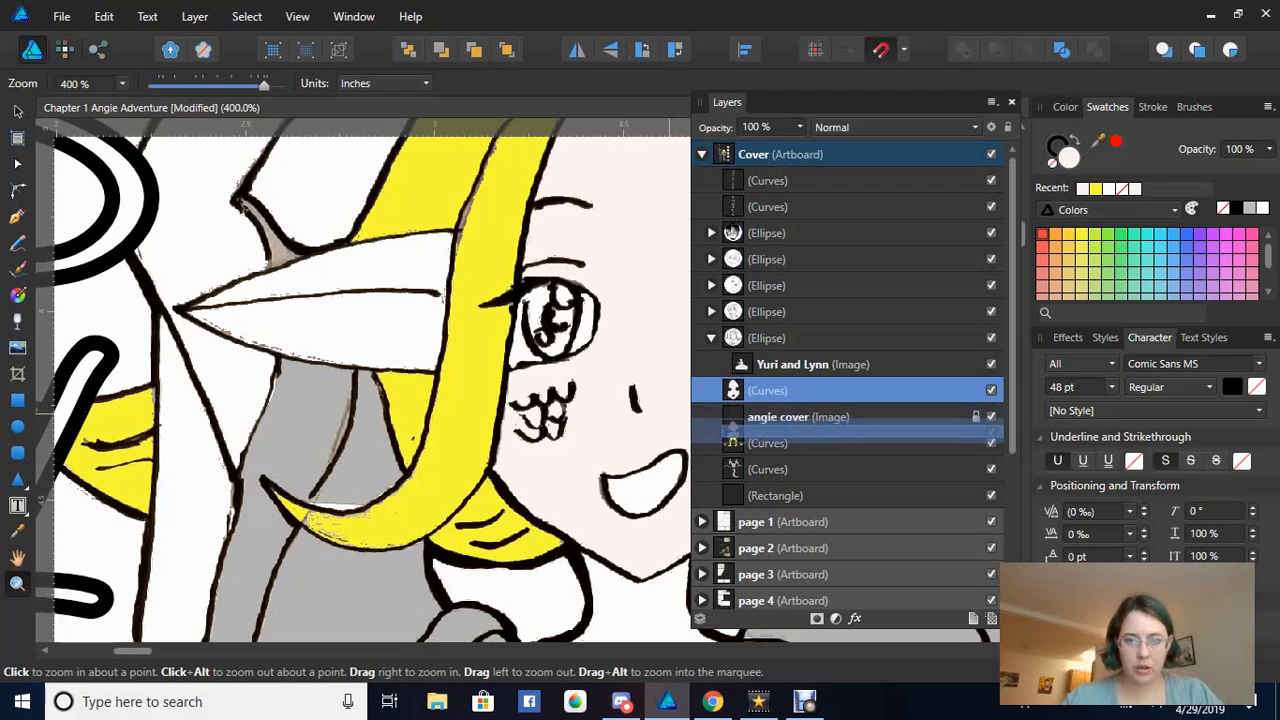
{"action": "left_click_drag", "start_coordinate": [764, 432], "coordinate": [764, 430]}
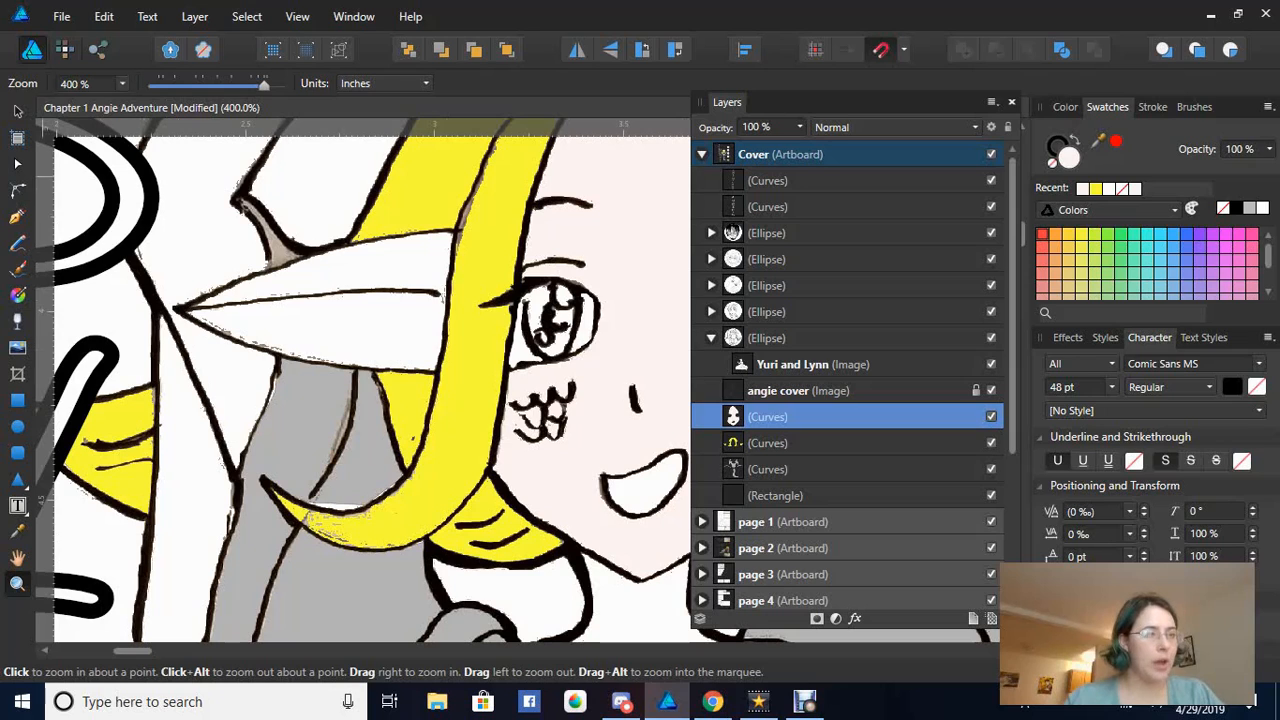
With the Pen tool, trace the ear from the hair edge down and along its lower edge to the tip
{"action": "left_click", "coordinate": [17, 216]}
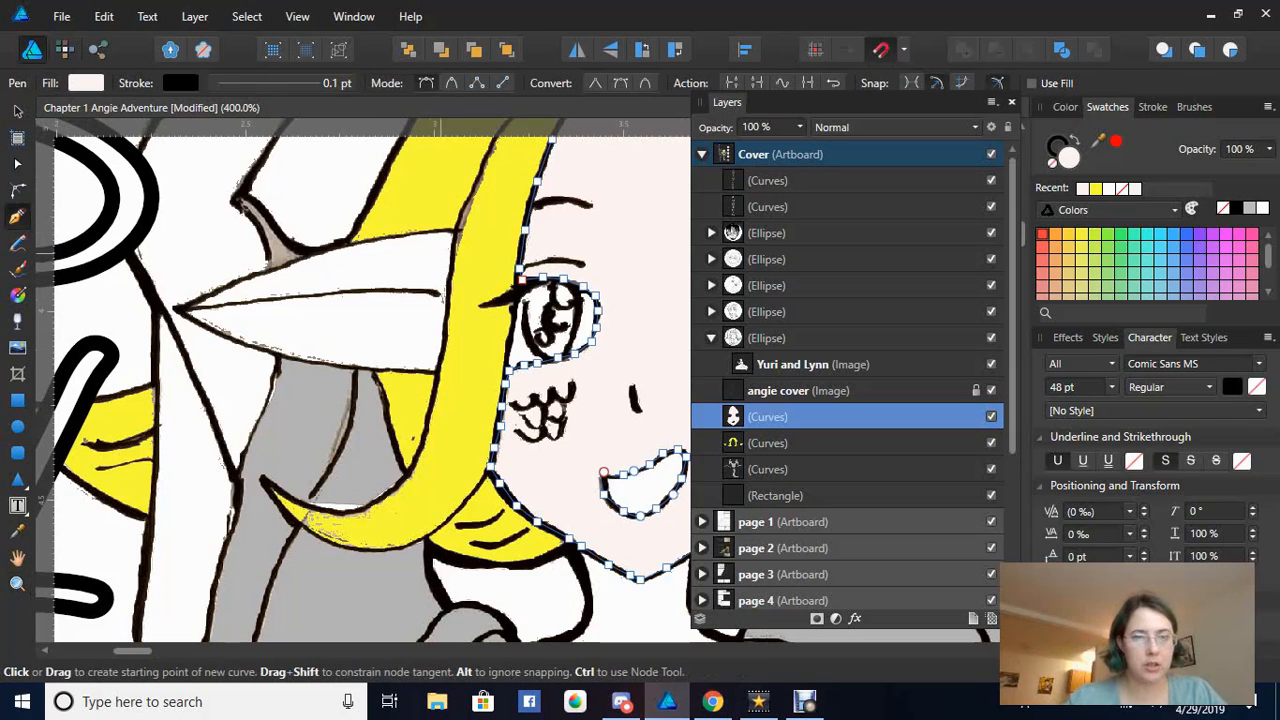
{"action": "left_click", "coordinate": [455, 231]}
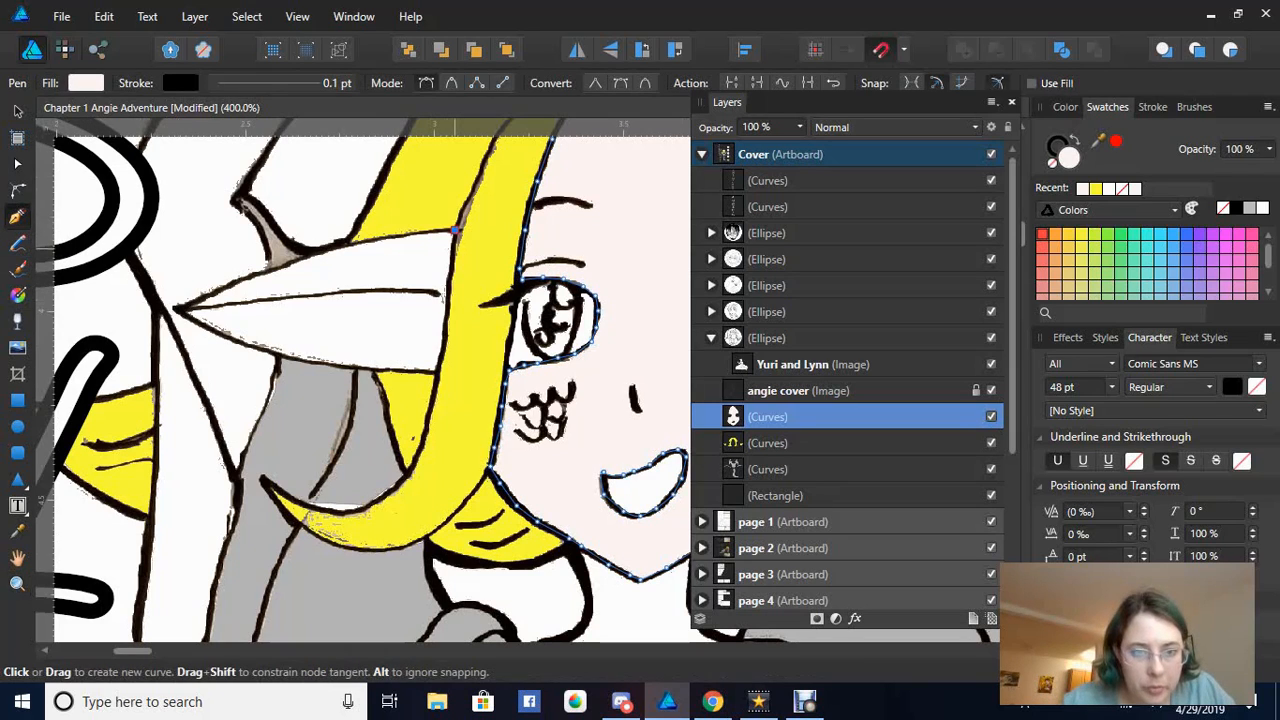
{"action": "left_click", "coordinate": [452, 257]}
{"action": "left_click", "coordinate": [448, 284]}
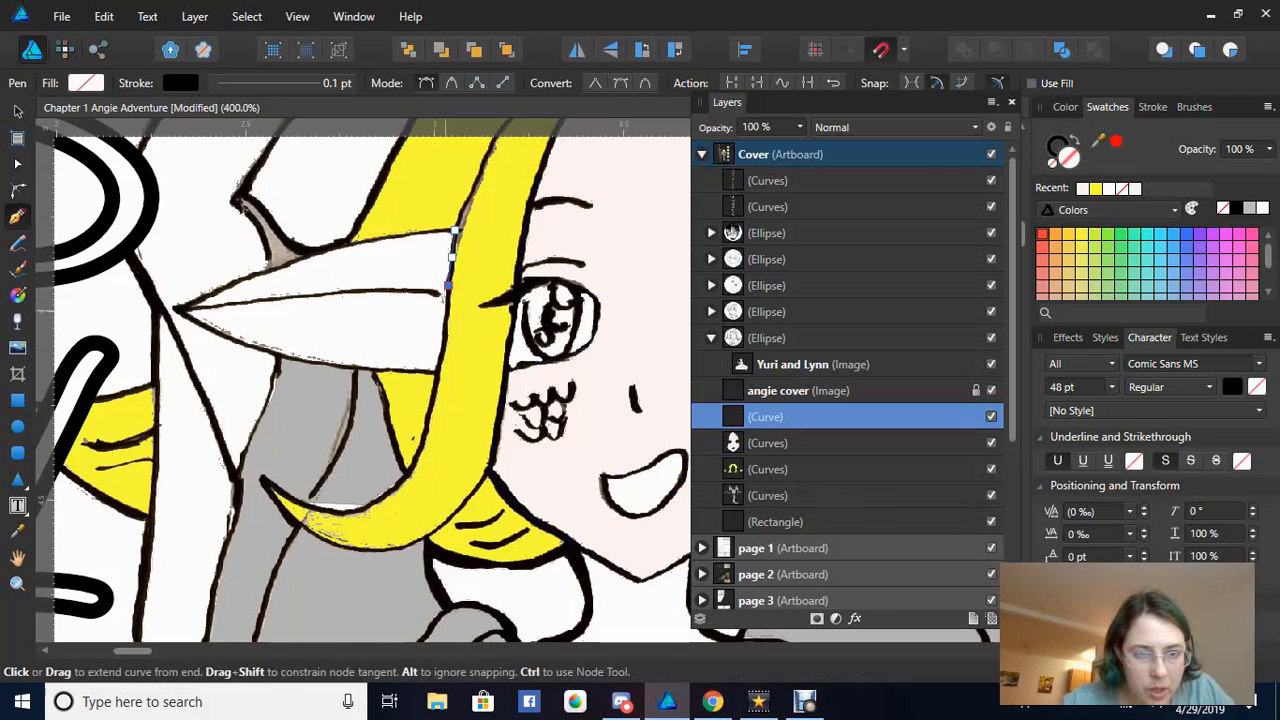
{"action": "left_click", "coordinate": [445, 317]}
{"action": "left_click", "coordinate": [441, 346]}
{"action": "left_click", "coordinate": [437, 371]}
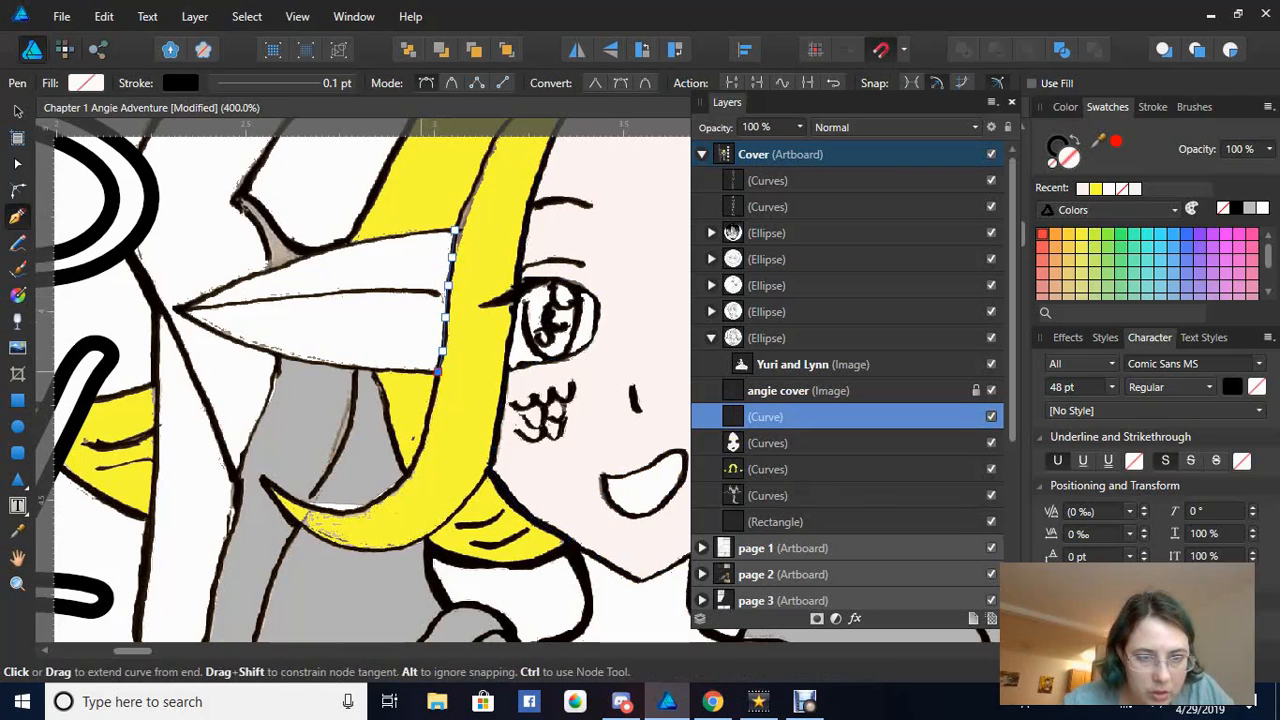
{"action": "left_click", "coordinate": [420, 370]}
{"action": "left_click", "coordinate": [389, 370]}
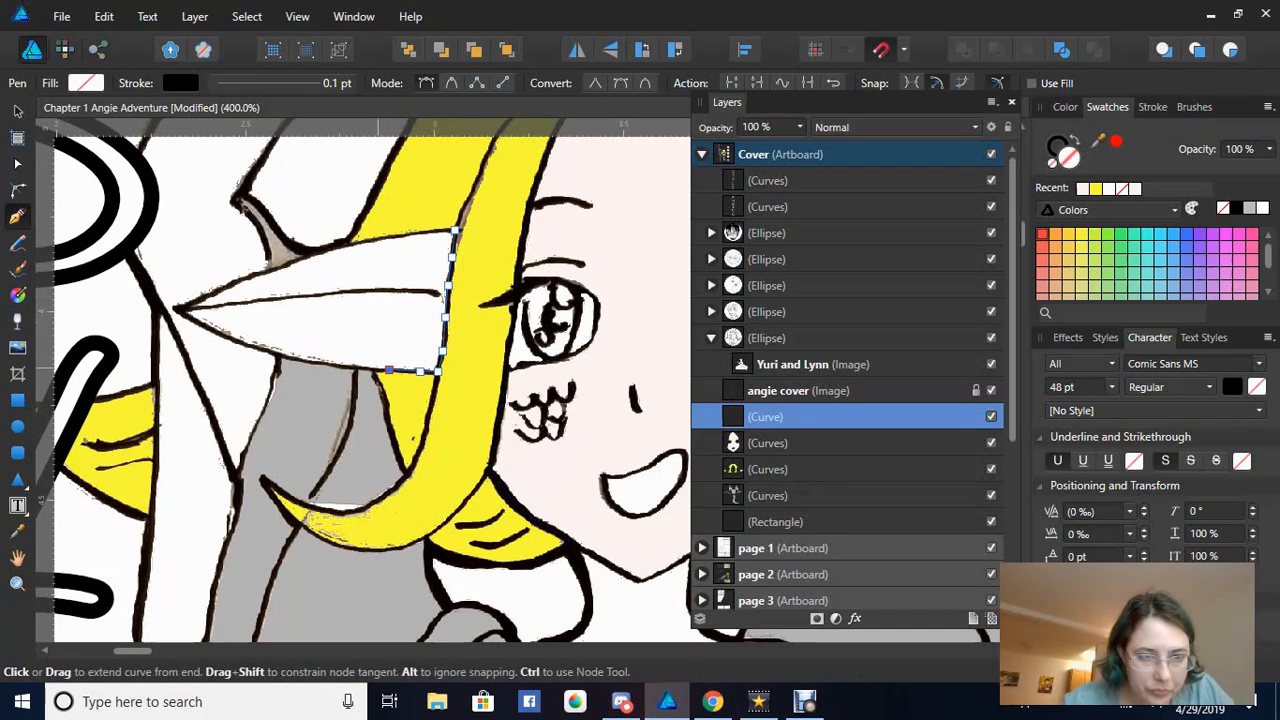
{"action": "left_click", "coordinate": [358, 368]}
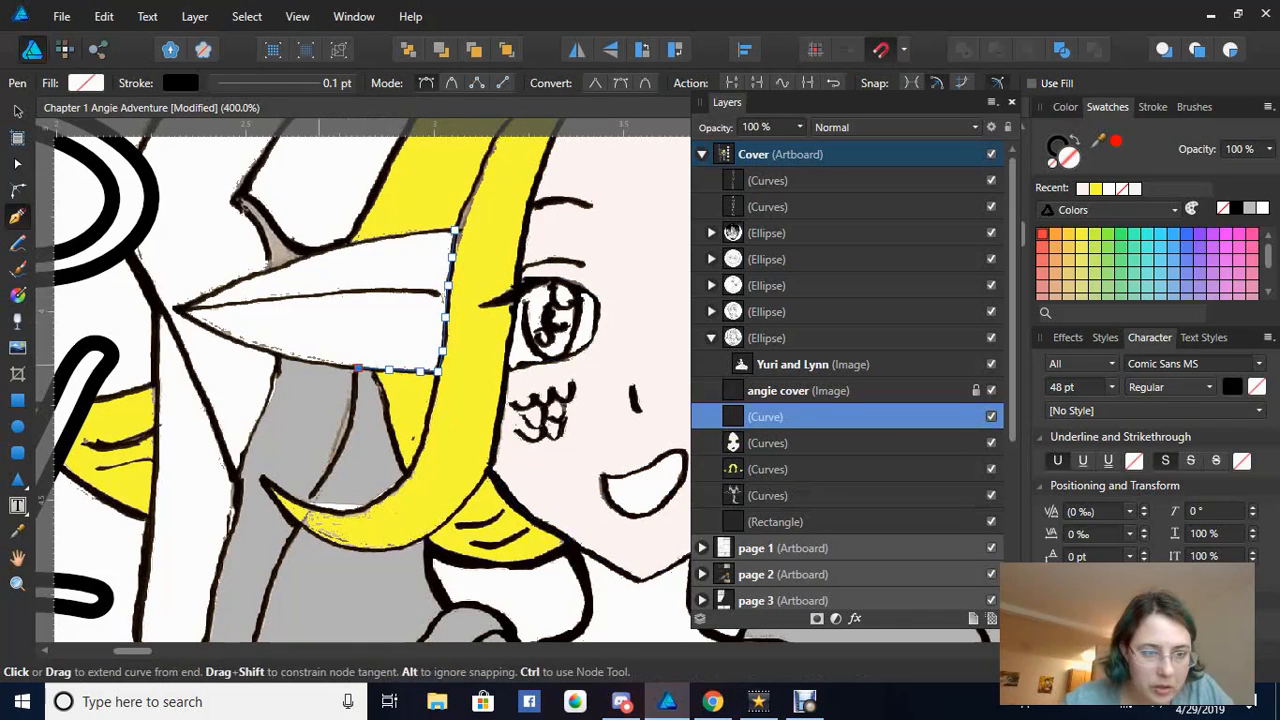
{"action": "left_click", "coordinate": [318, 361]}
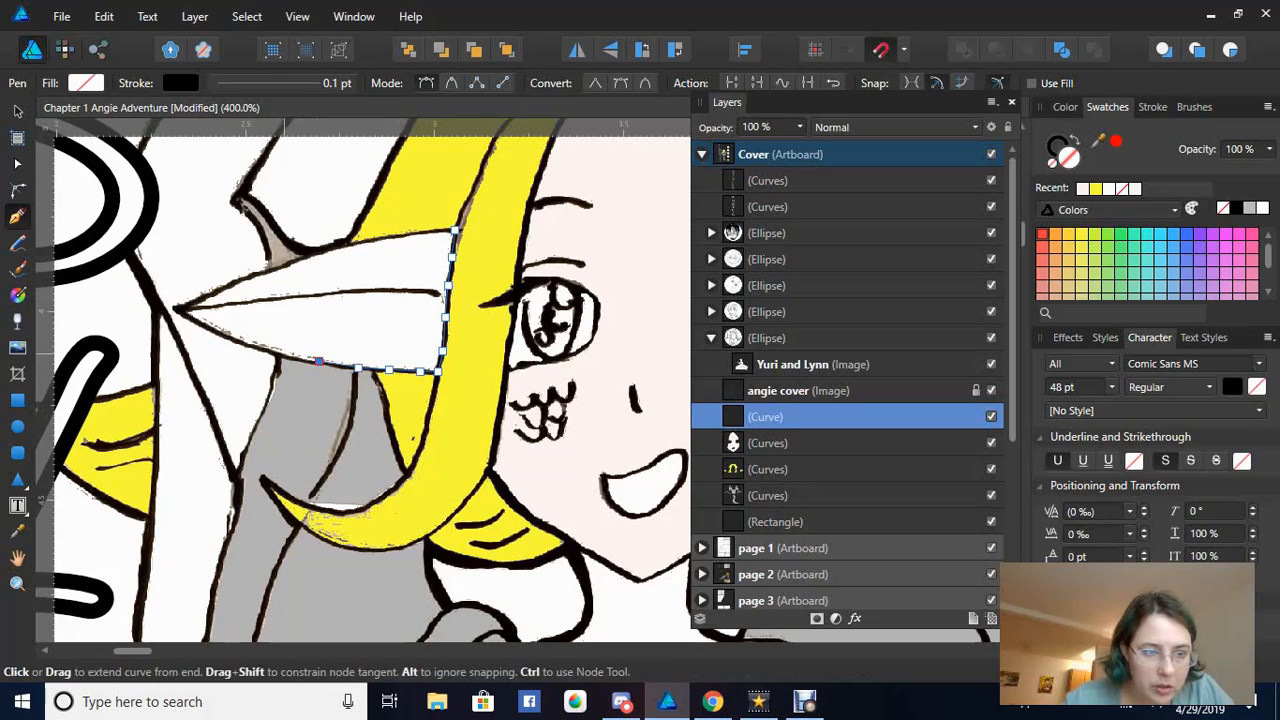
{"action": "left_click", "coordinate": [282, 354]}
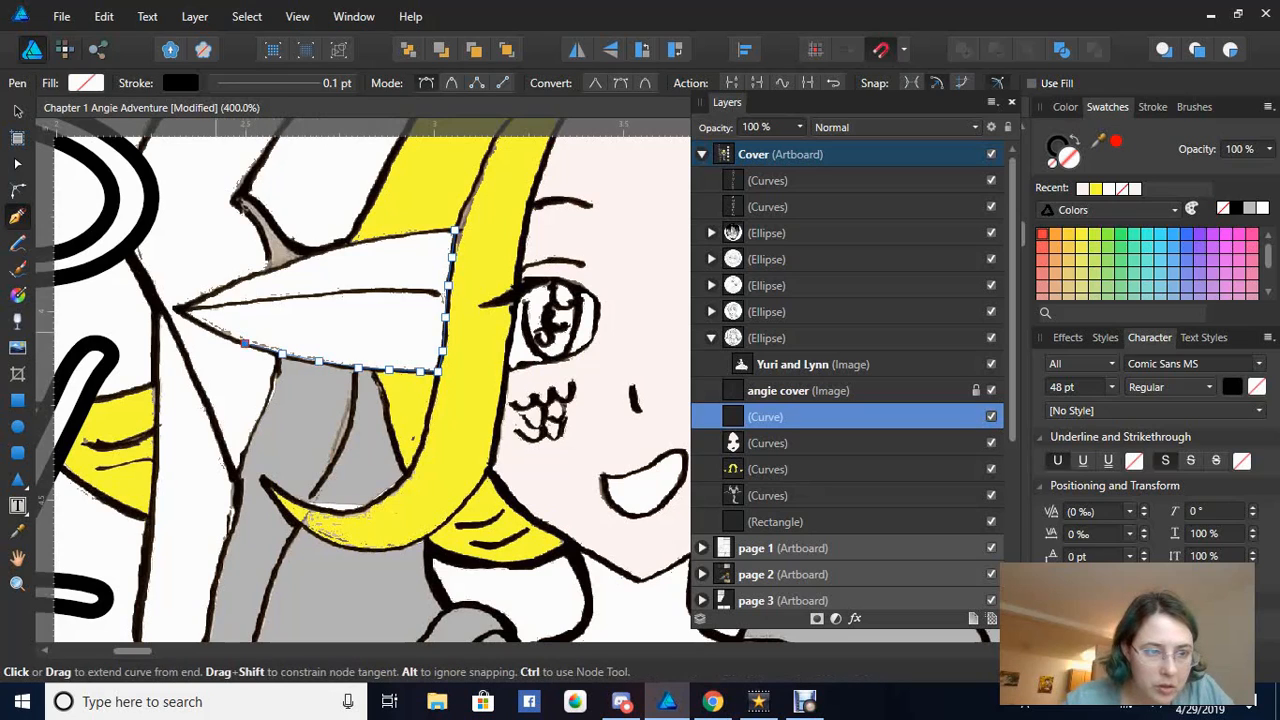
{"action": "left_click", "coordinate": [244, 343]}
{"action": "left_click", "coordinate": [212, 331]}
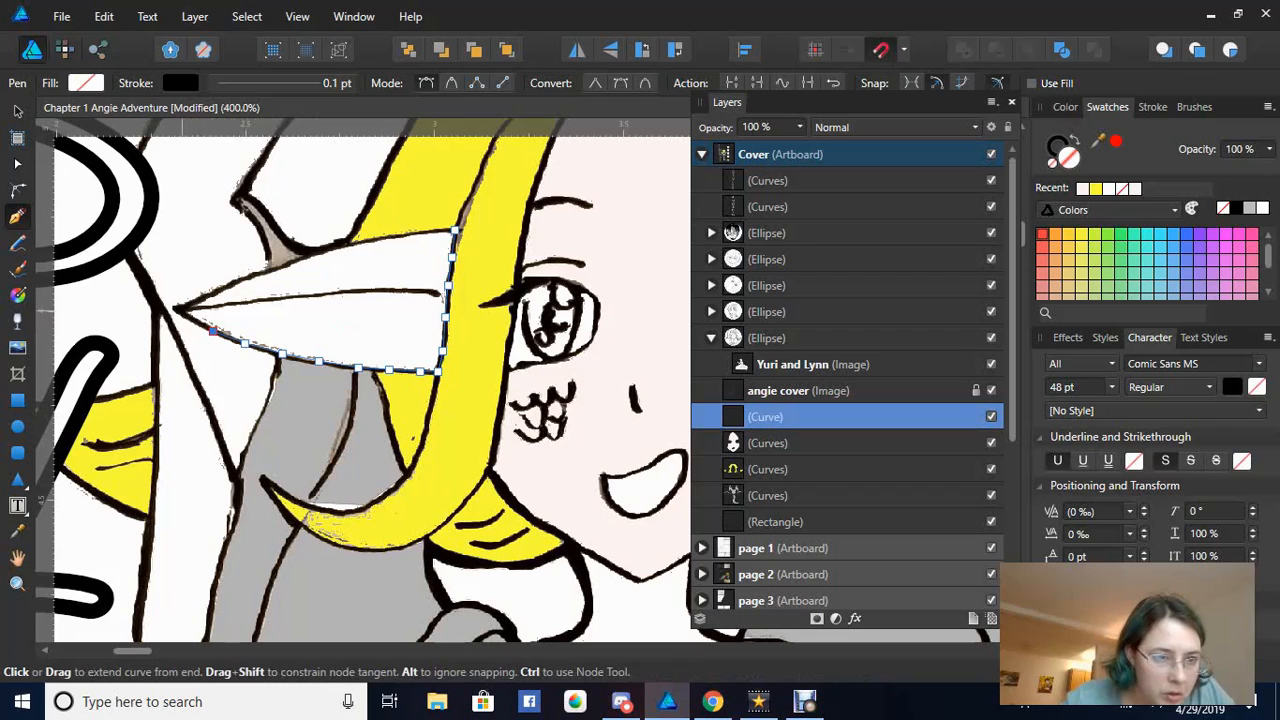
{"action": "left_click", "coordinate": [177, 309]}
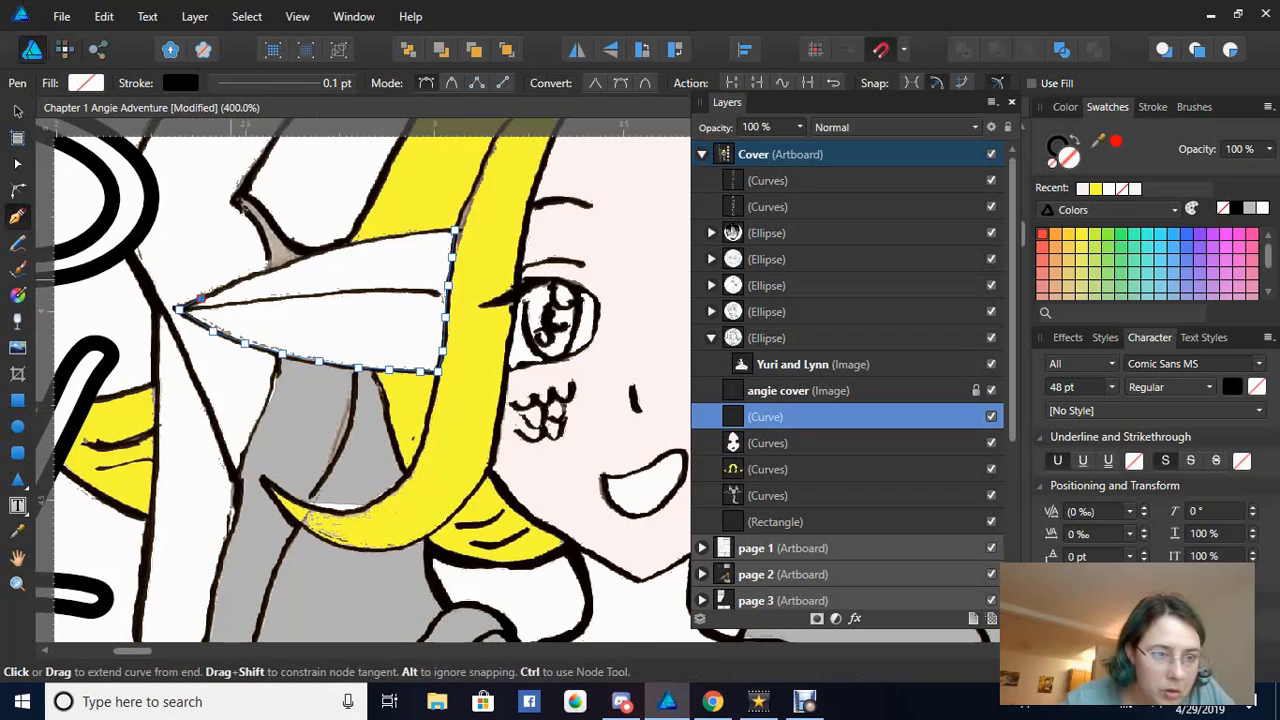
Trace back along the ear's upper edge, close the outline, and fill it with the pale pink swatch
{"action": "left_click", "coordinate": [233, 281]}
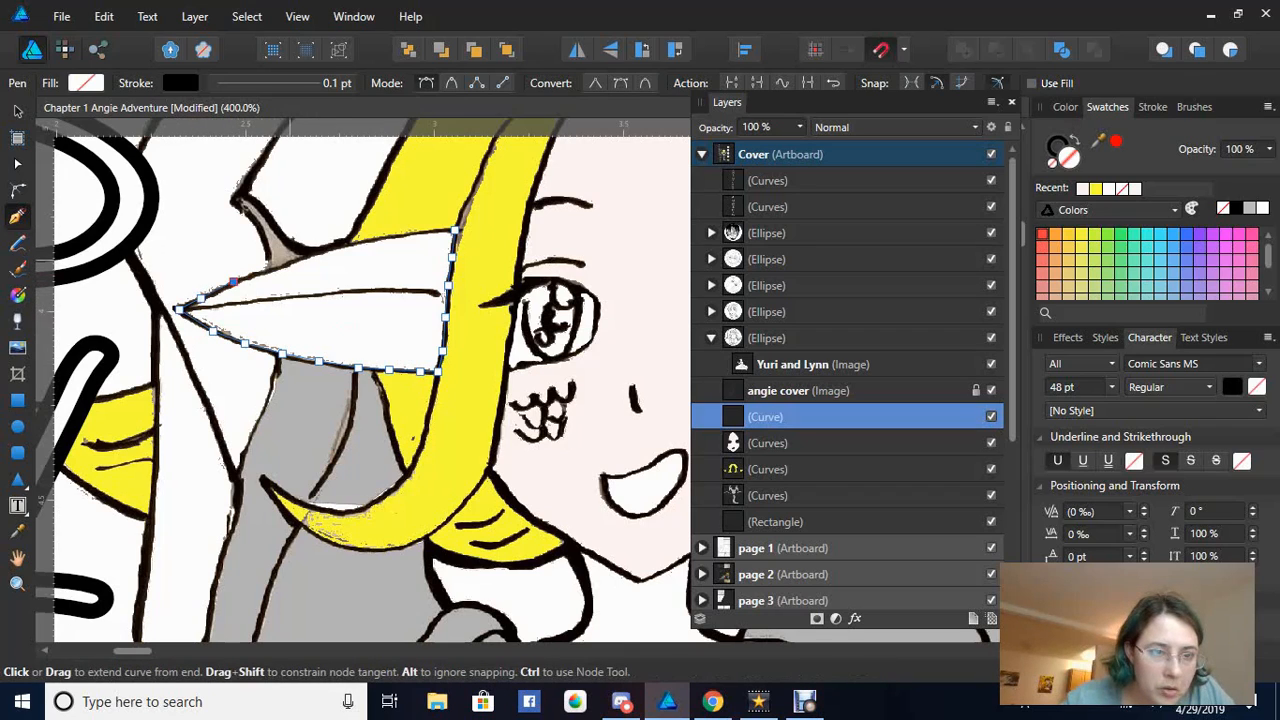
{"action": "left_click", "coordinate": [289, 264]}
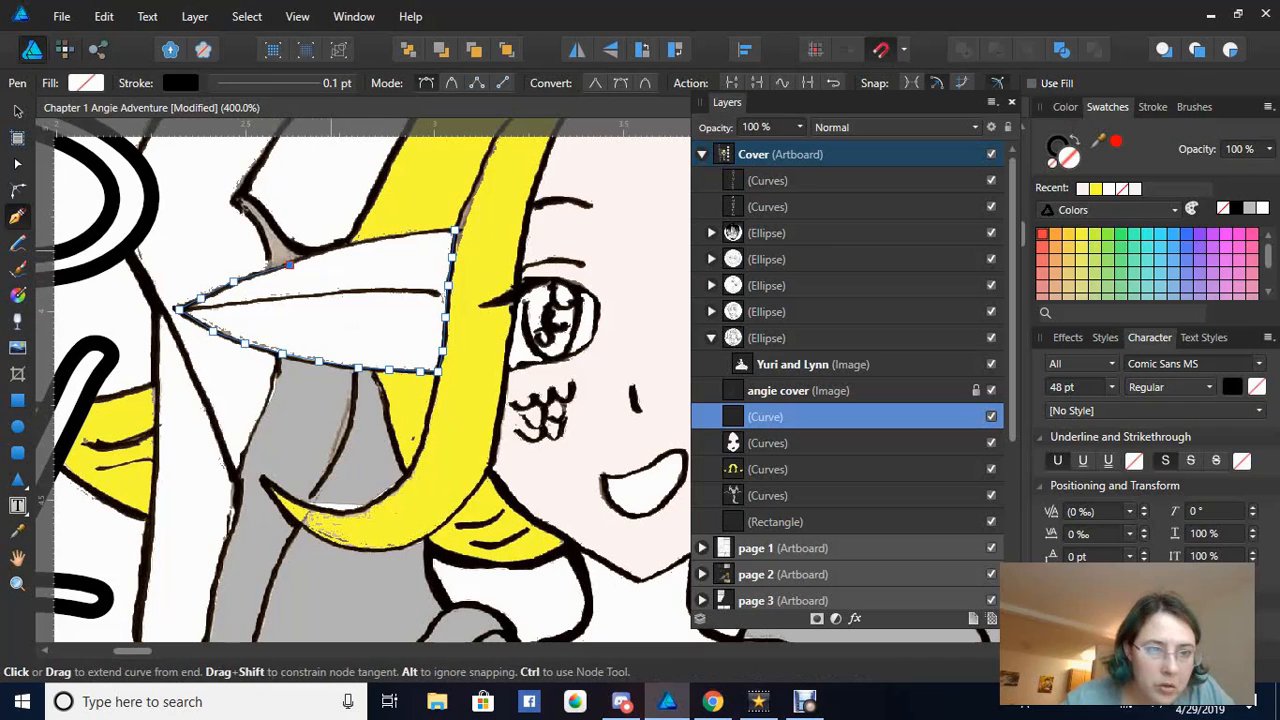
{"action": "left_click", "coordinate": [335, 248]}
{"action": "left_click", "coordinate": [372, 239]}
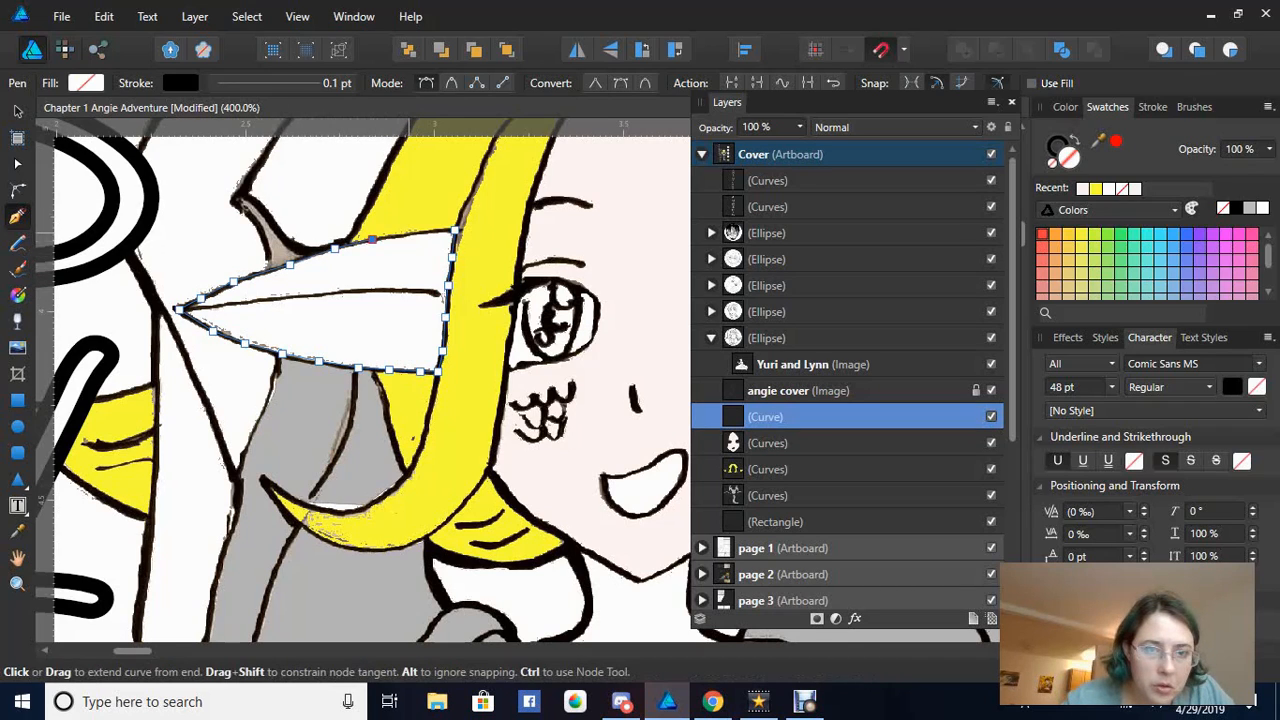
{"action": "left_click", "coordinate": [409, 233]}
{"action": "left_click", "coordinate": [441, 230]}
{"action": "left_click", "coordinate": [455, 230]}
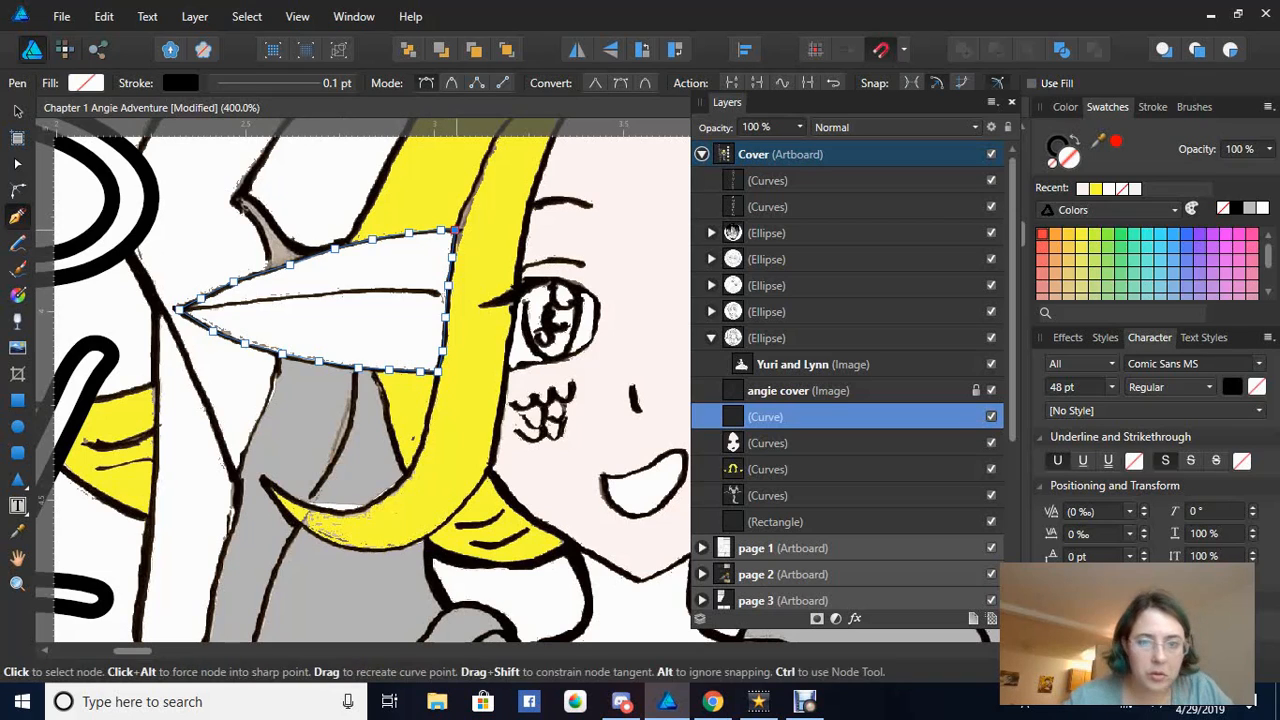
{"action": "left_click", "coordinate": [1083, 189]}
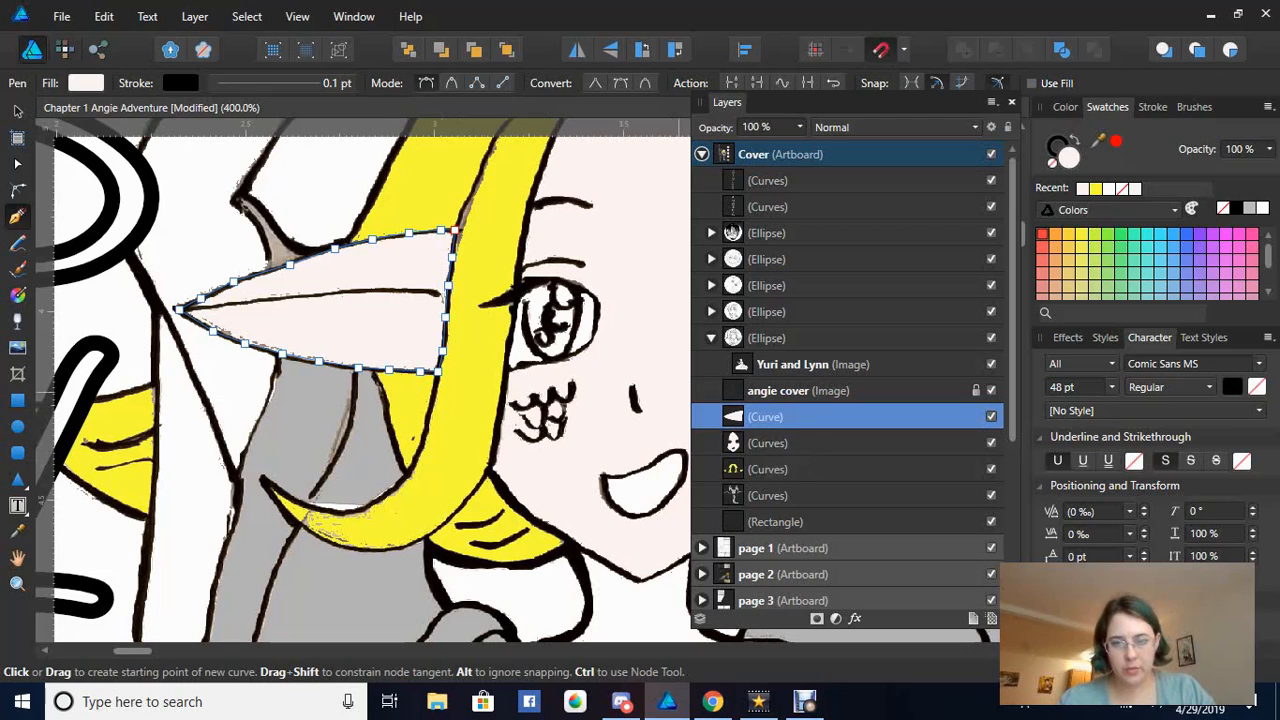
Add the face Curves layer to the ear selection and combine them with the Add operation
{"action": "left_click", "coordinate": [767, 443], "text": "shift"}
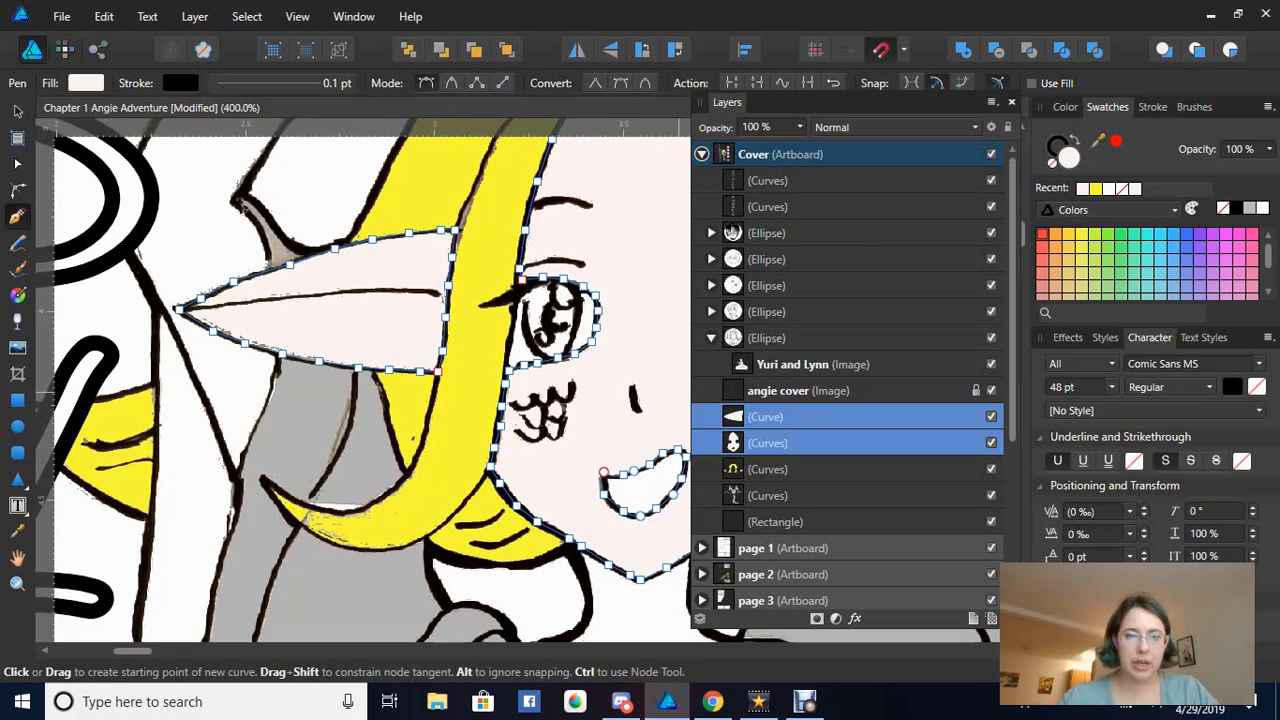
{"action": "left_click", "coordinate": [963, 50]}
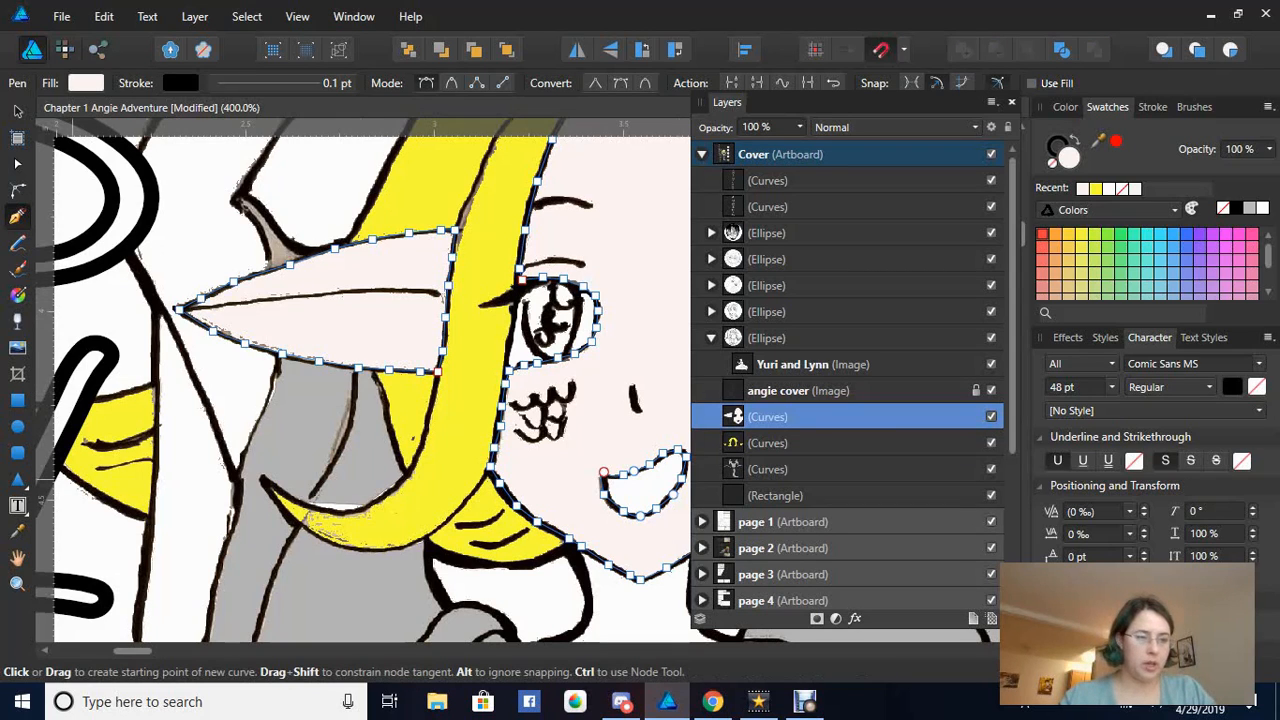
Zoom out to 150% showing the whole head and title lettering, then pick the Move Tool
{"action": "key", "text": "z"}
{"action": "right_click", "coordinate": [350, 426]}
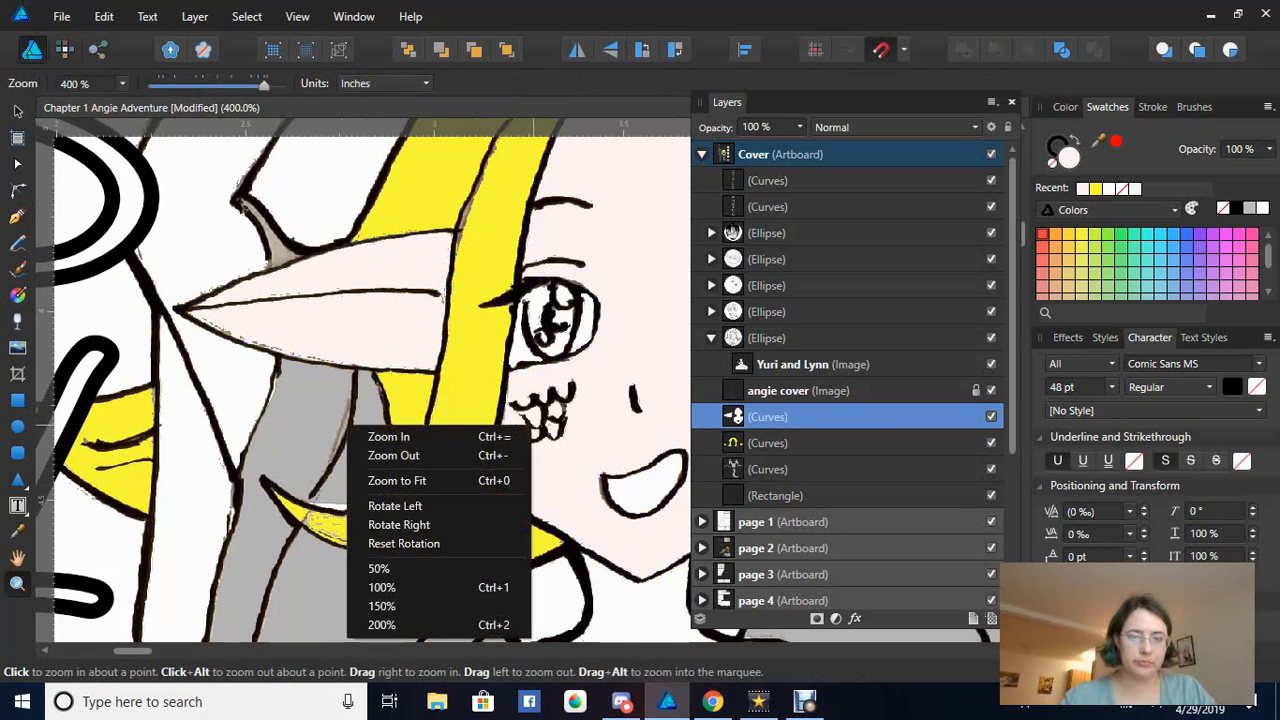
{"action": "left_click", "coordinate": [395, 455]}
{"action": "right_click", "coordinate": [300, 428]}
{"action": "left_click", "coordinate": [345, 458]}
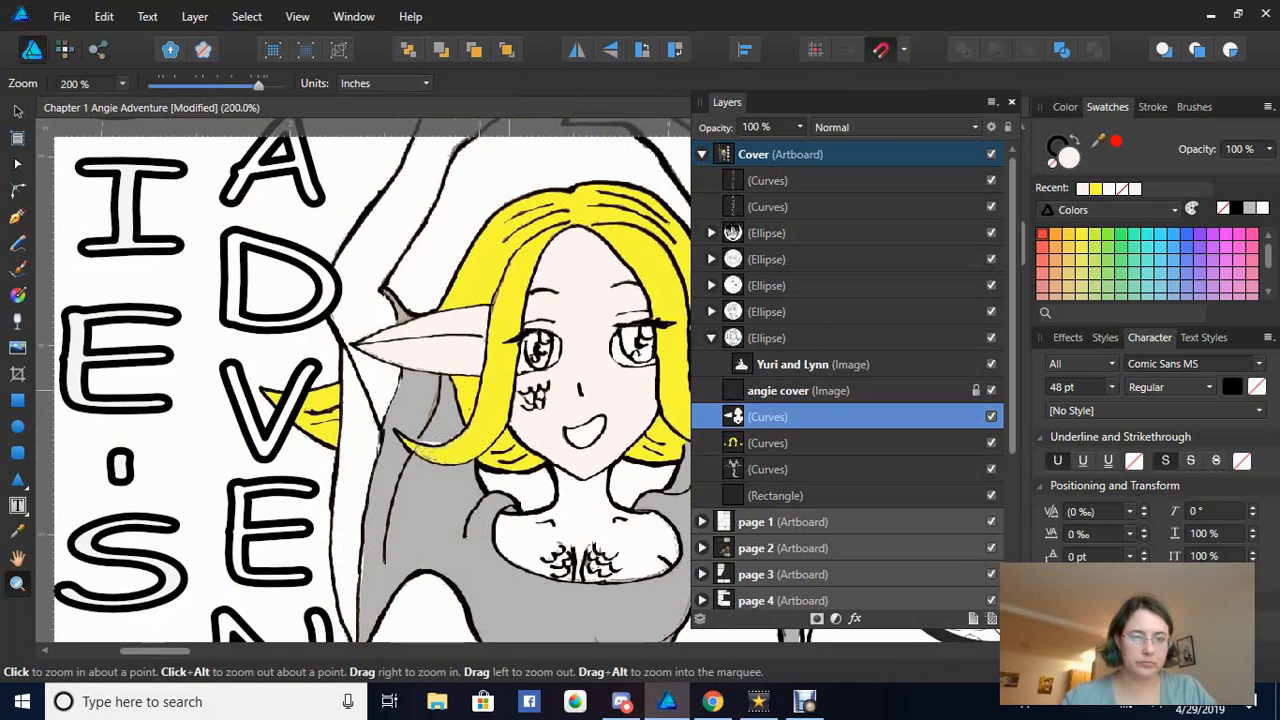
{"action": "right_click", "coordinate": [323, 392]}
{"action": "left_click", "coordinate": [369, 420]}
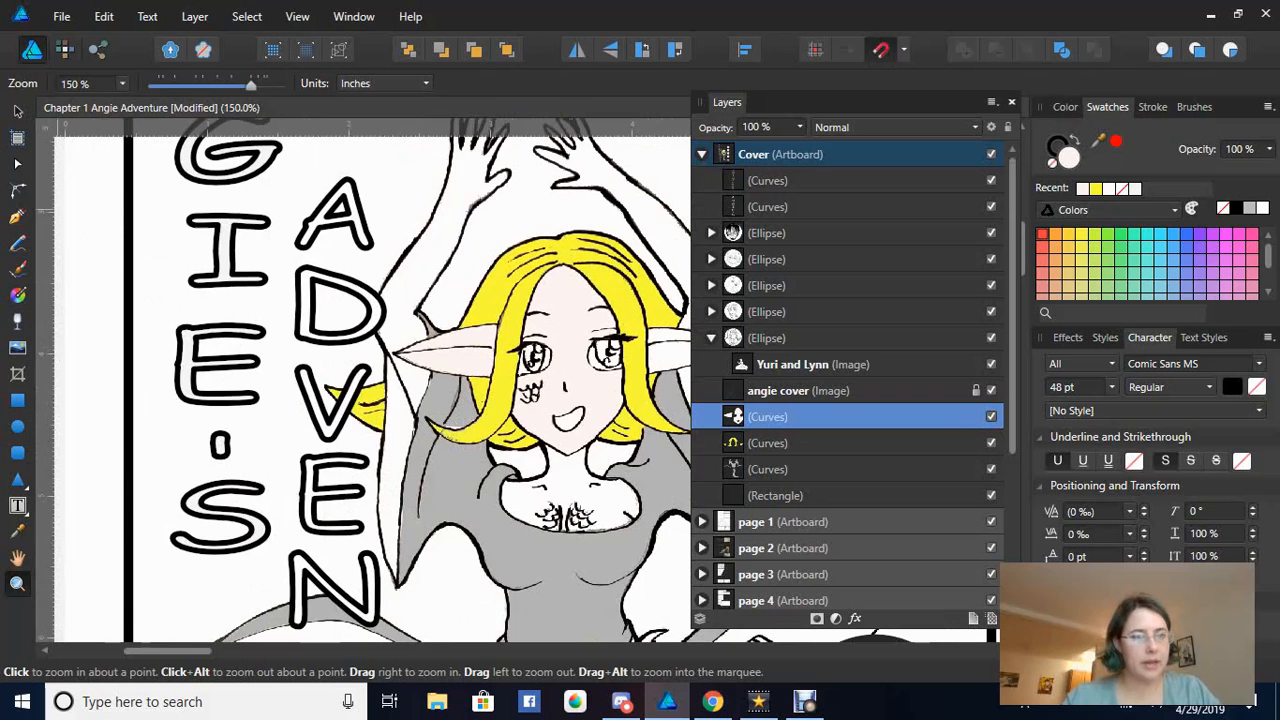
{"action": "left_click", "coordinate": [17, 111]}
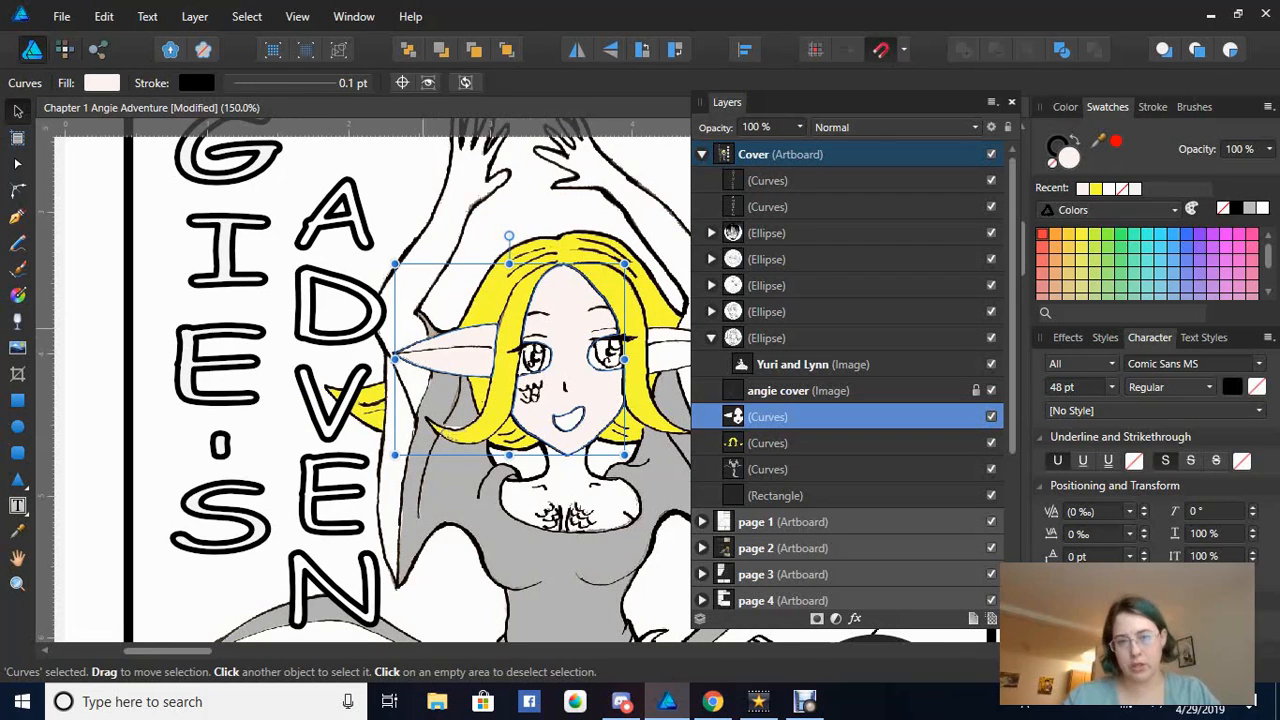
{"action": "left_click_drag", "start_coordinate": [568, 311], "coordinate": [467, 312]}
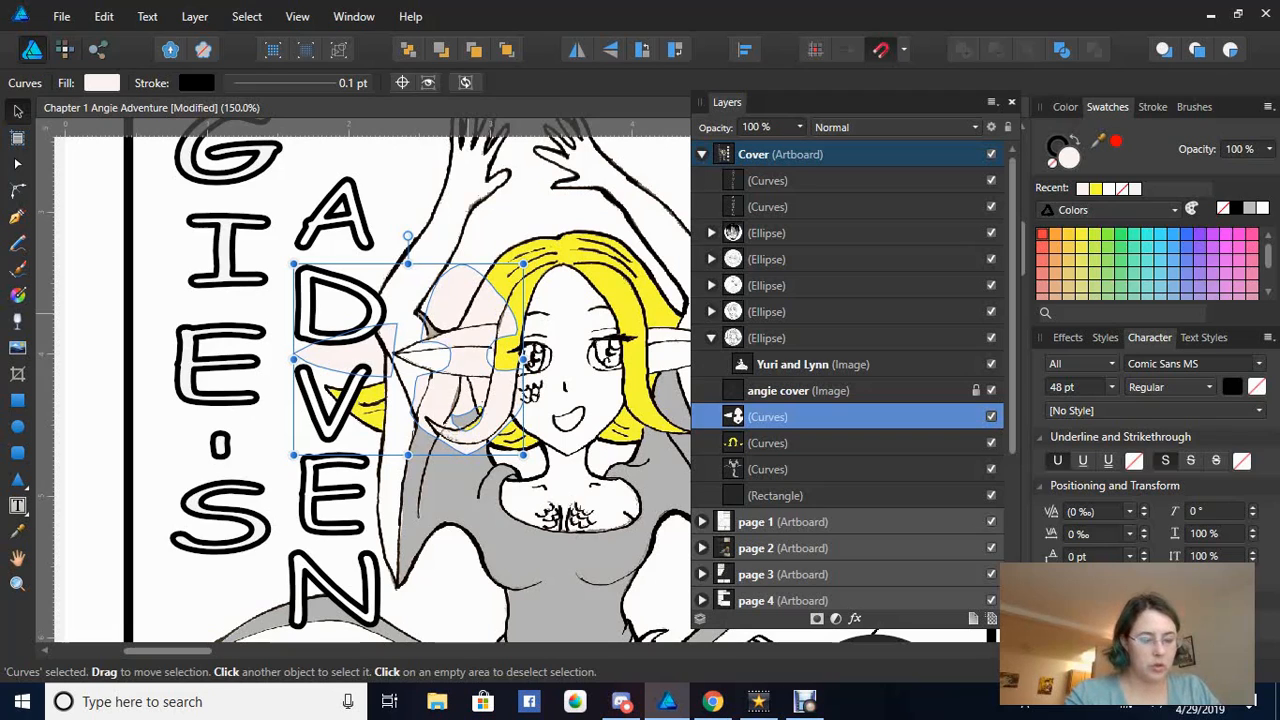
{"action": "key", "text": "ctrl+z"}
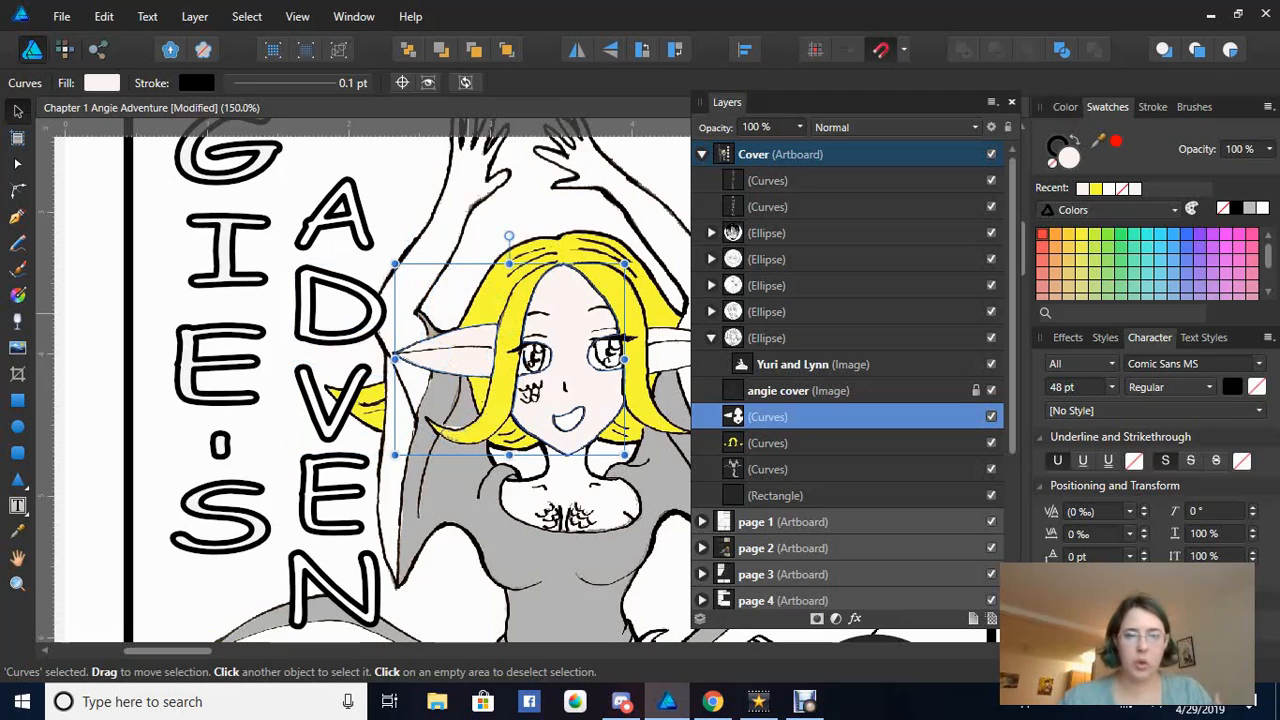